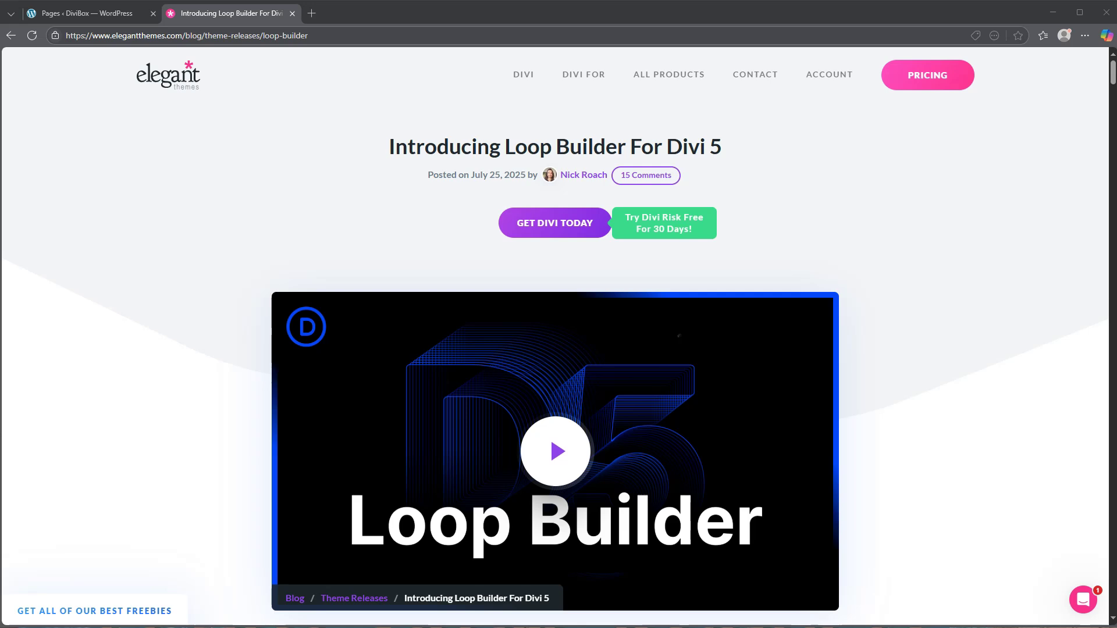
Step: Close the Loop Builder article and open the form for adding a WordPress page in a new tab
click(292, 13)
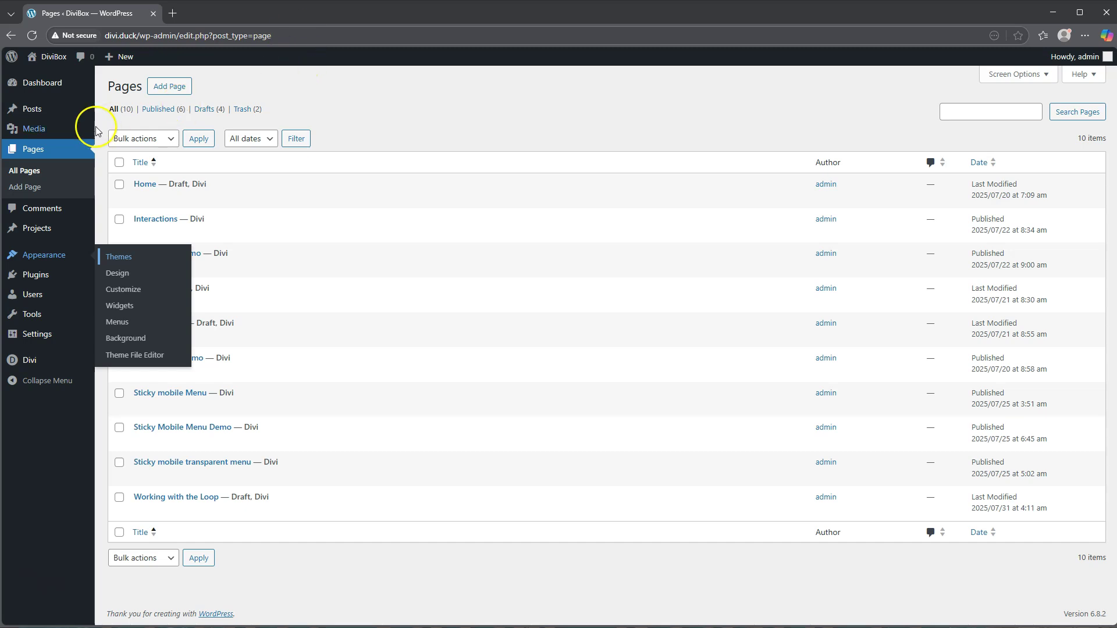
right_click(165, 87)
click(187, 97)
key(ctrl+Tab)
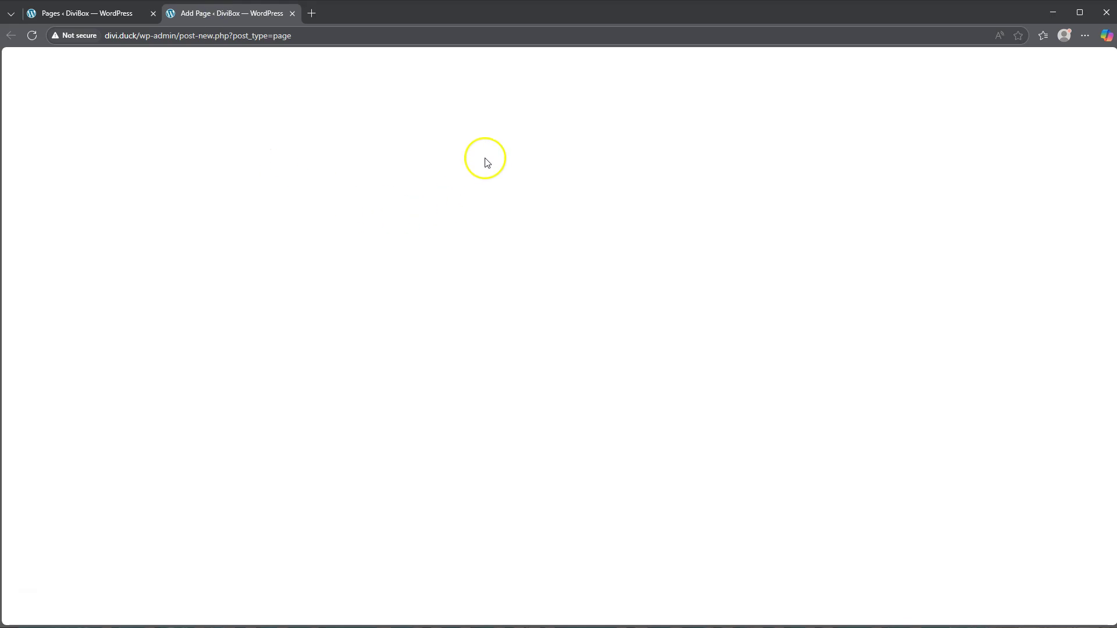
Step: Title the new page "Loop builder" and start building it with Divi Builder
click(378, 128)
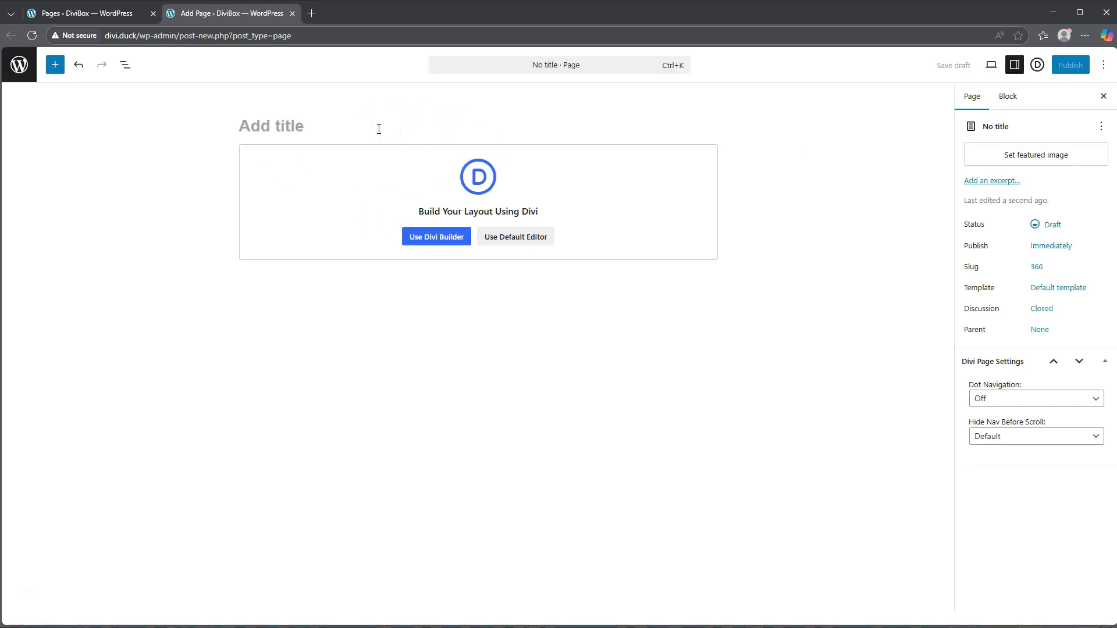
text(Lo)
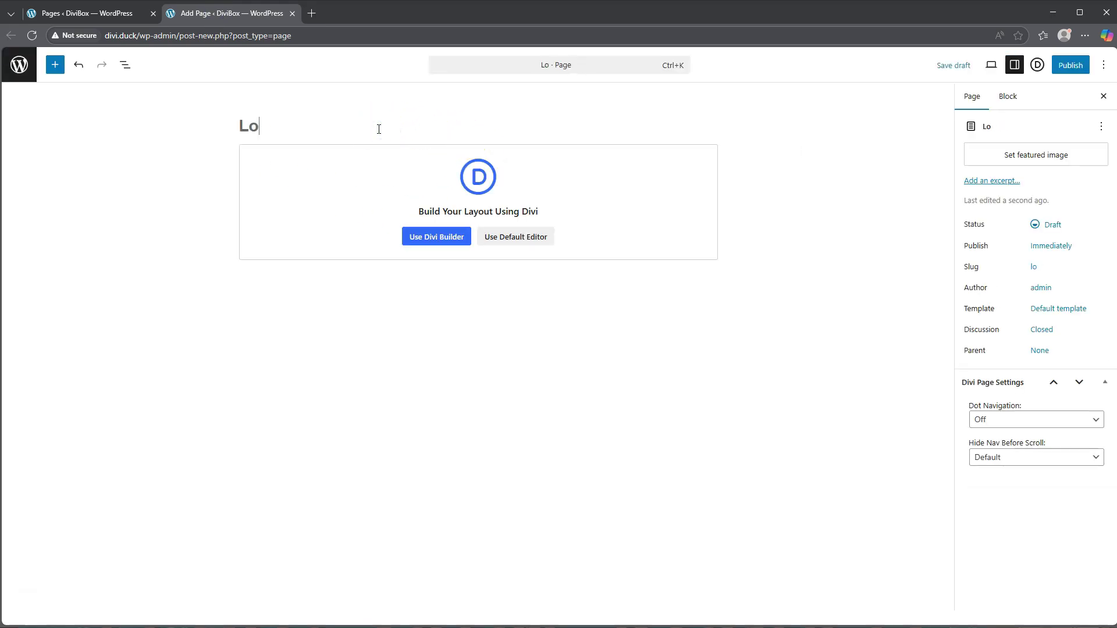
text(op bu)
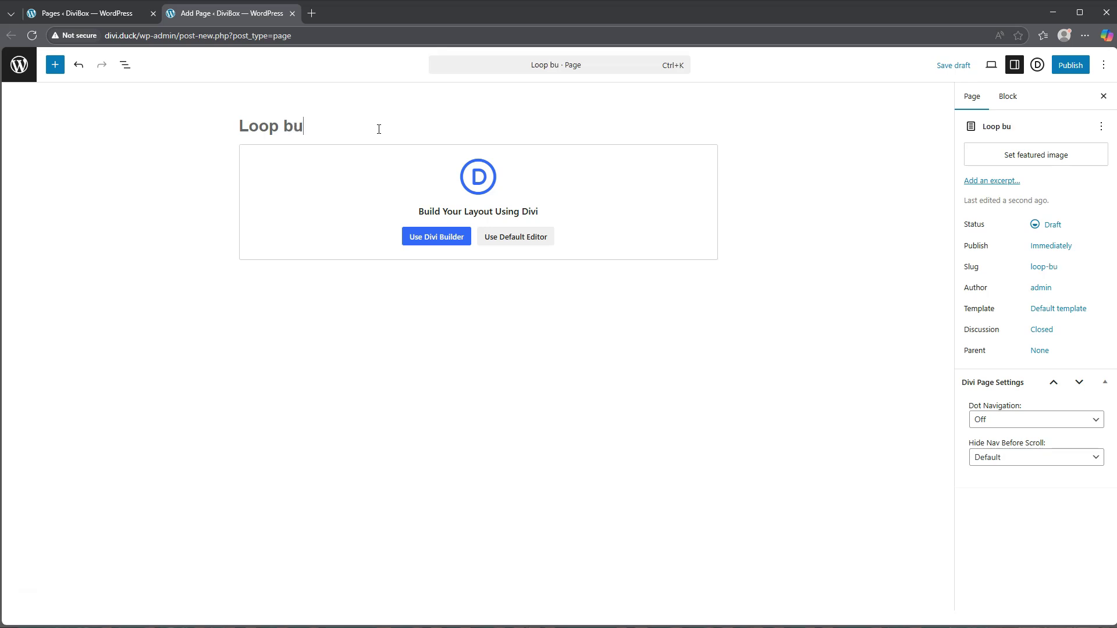
text(ilder)
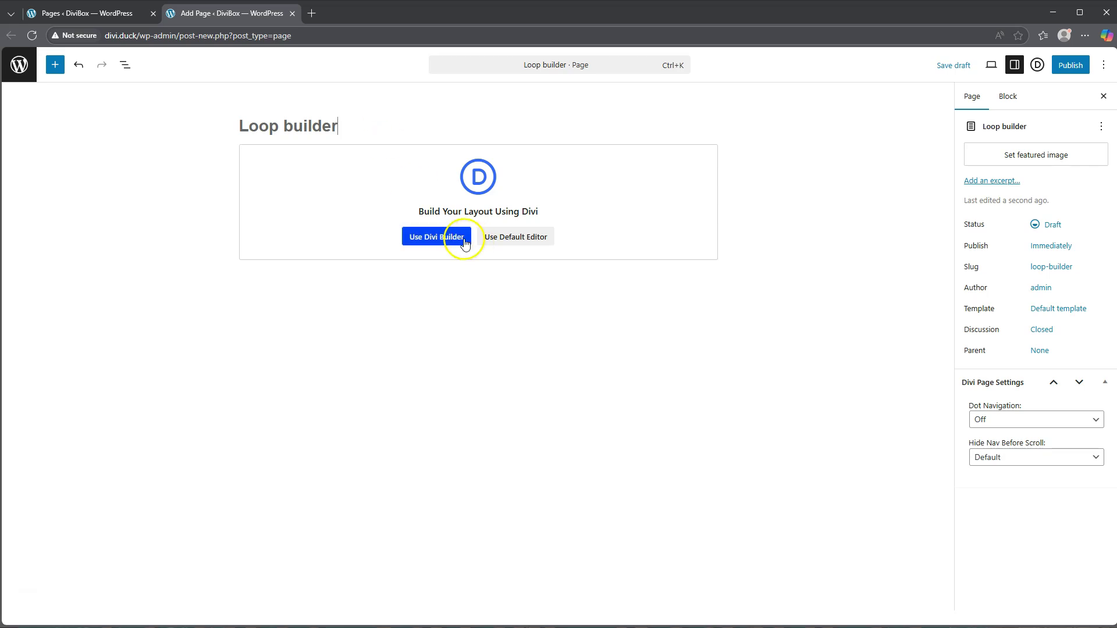
click(445, 239)
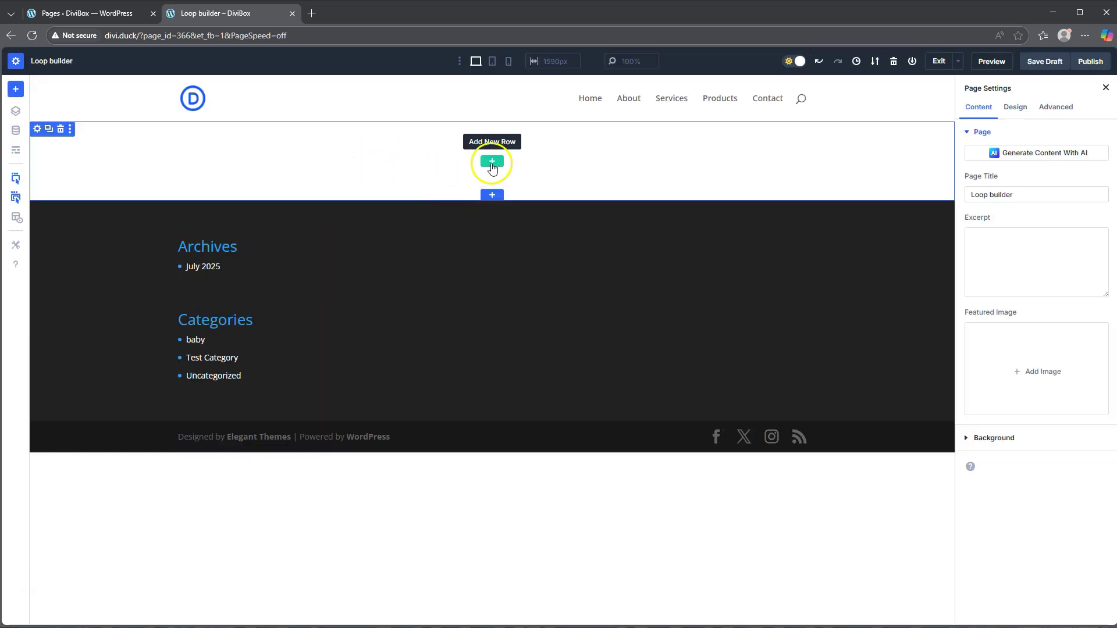
Step: Add a single-column row to the empty section and insert a Blog module into it
click(490, 163)
click(398, 175)
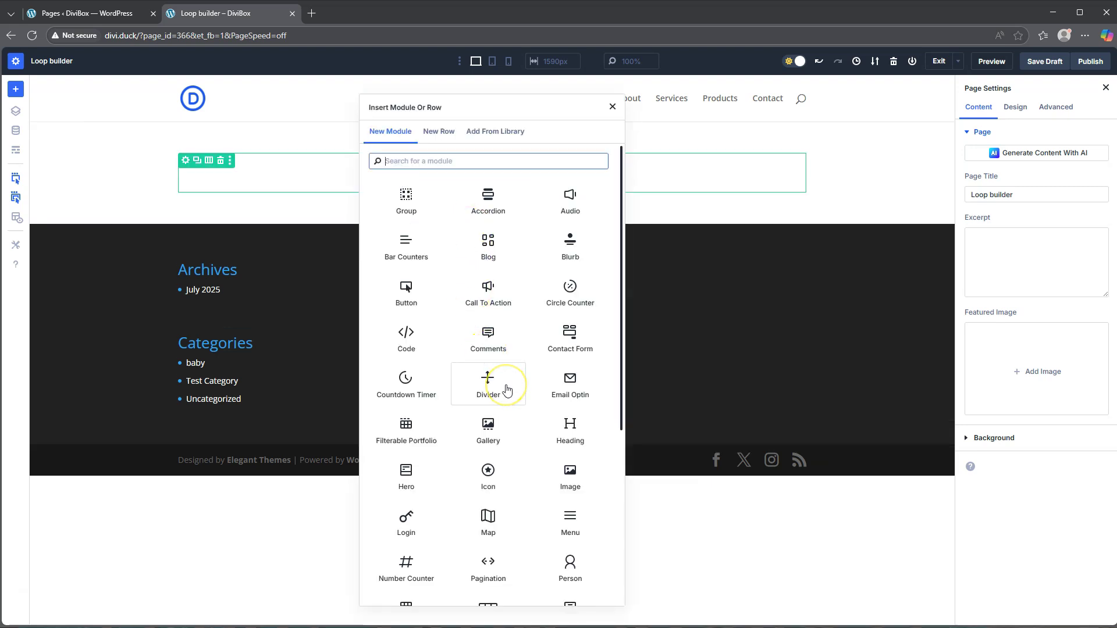
scroll(507, 390, down, 2)
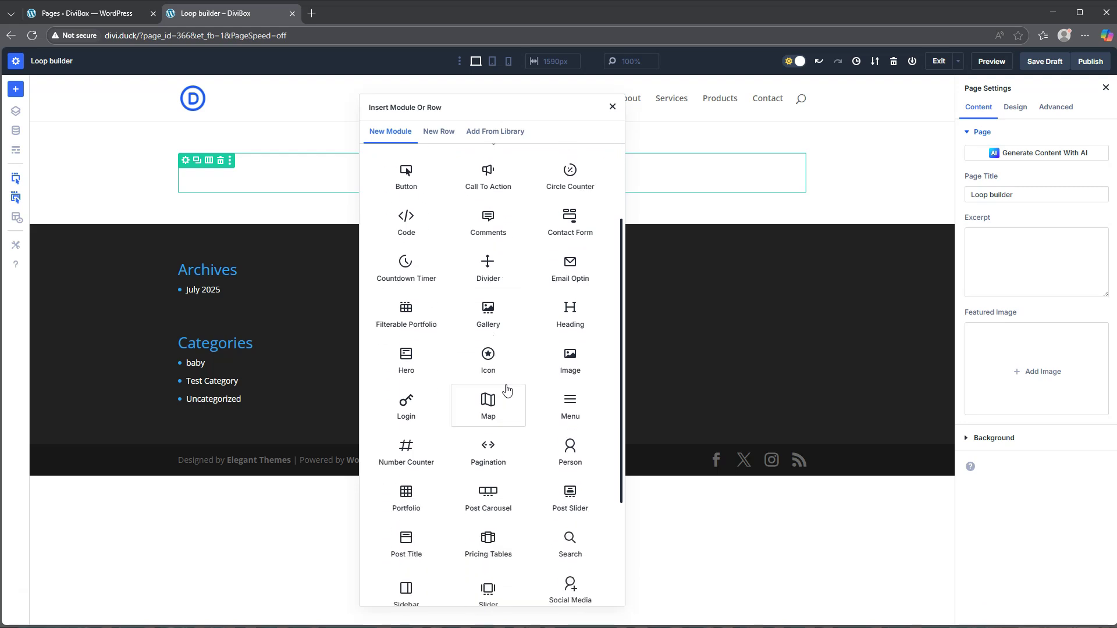
scroll(507, 390, up, 2)
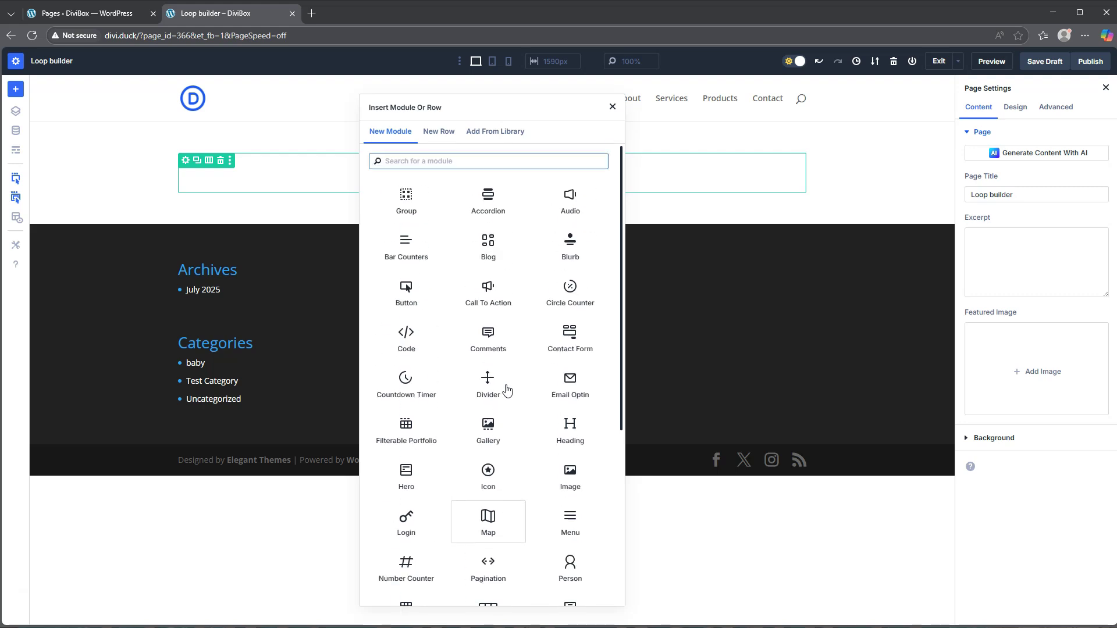
click(488, 244)
scroll(483, 277, down, 15)
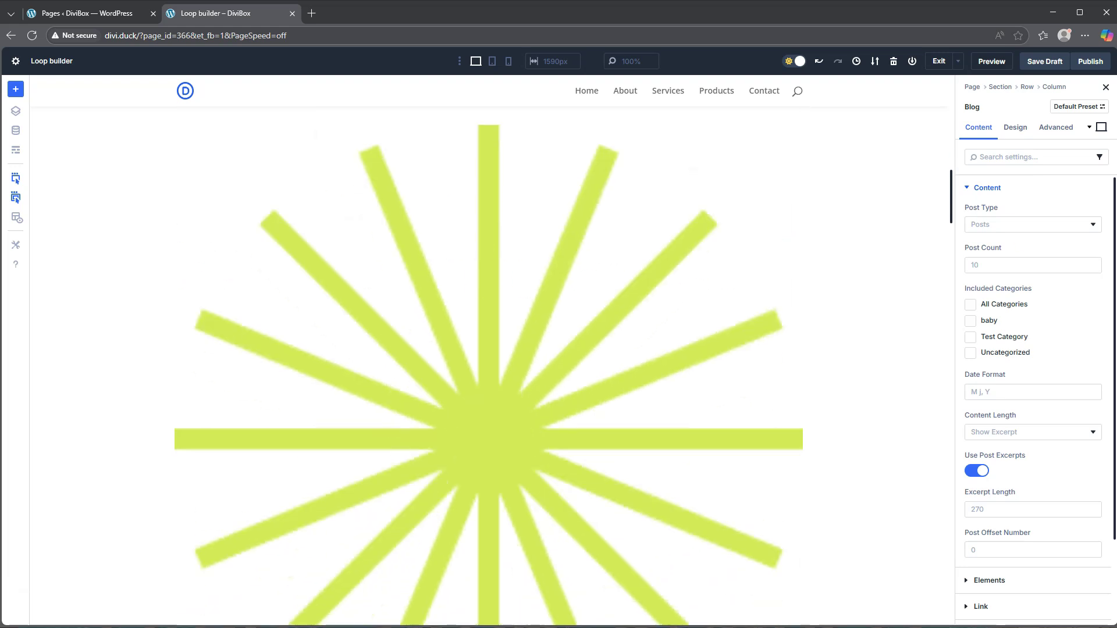
Step: Set the Blog module's layout to Grid
click(1016, 132)
click(989, 191)
click(989, 225)
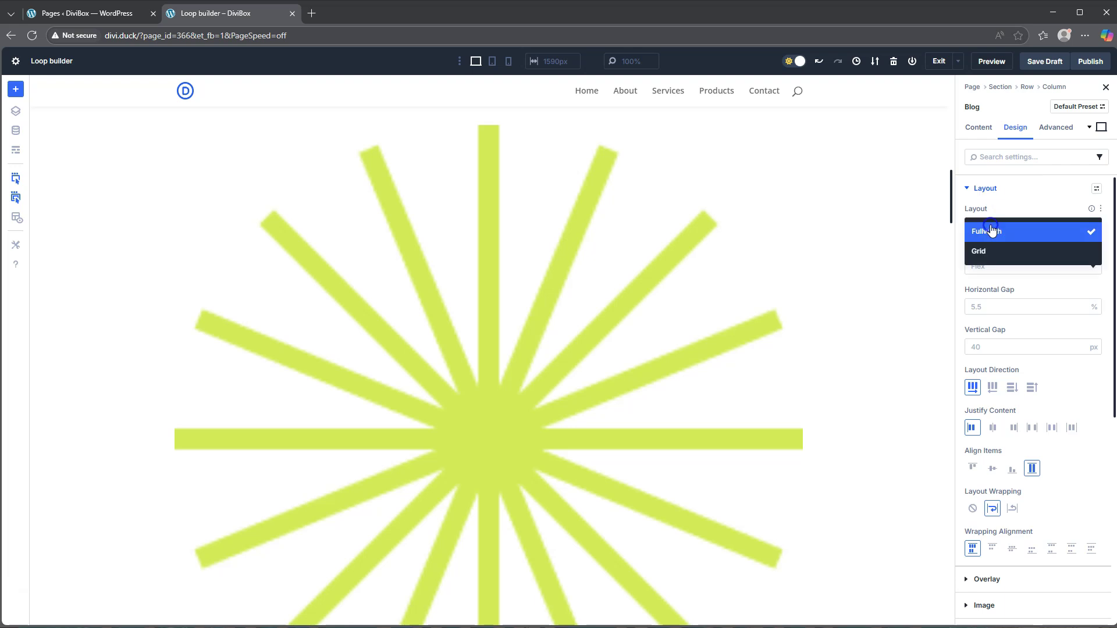
click(987, 249)
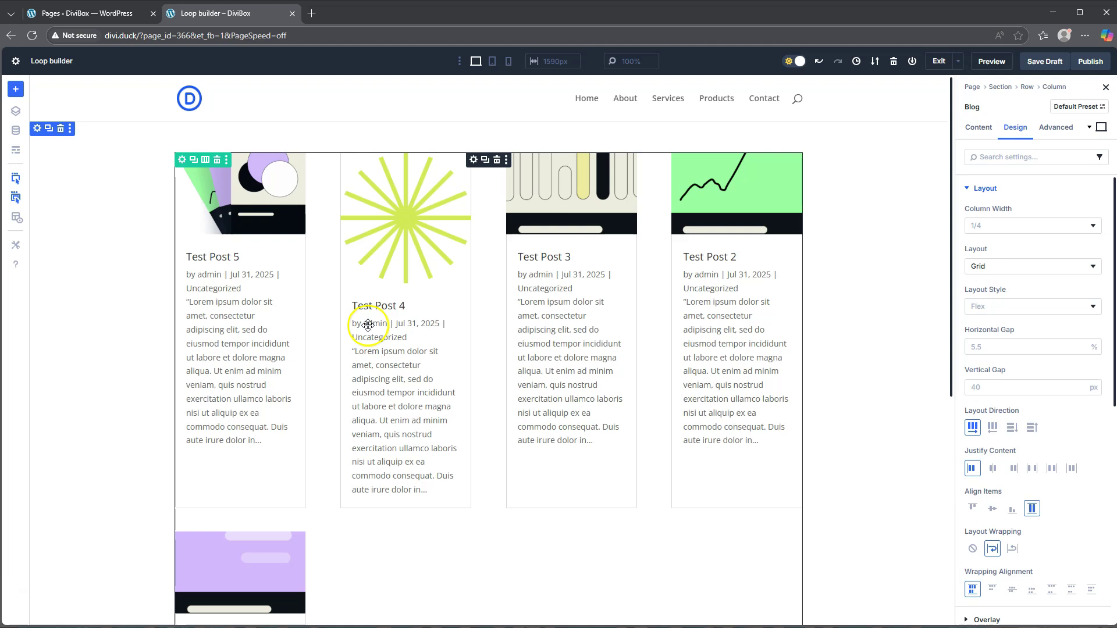
Step: Hide the date and author on the Blog module's posts, and delete the row that contains the module
click(979, 128)
scroll(995, 323, down, 3)
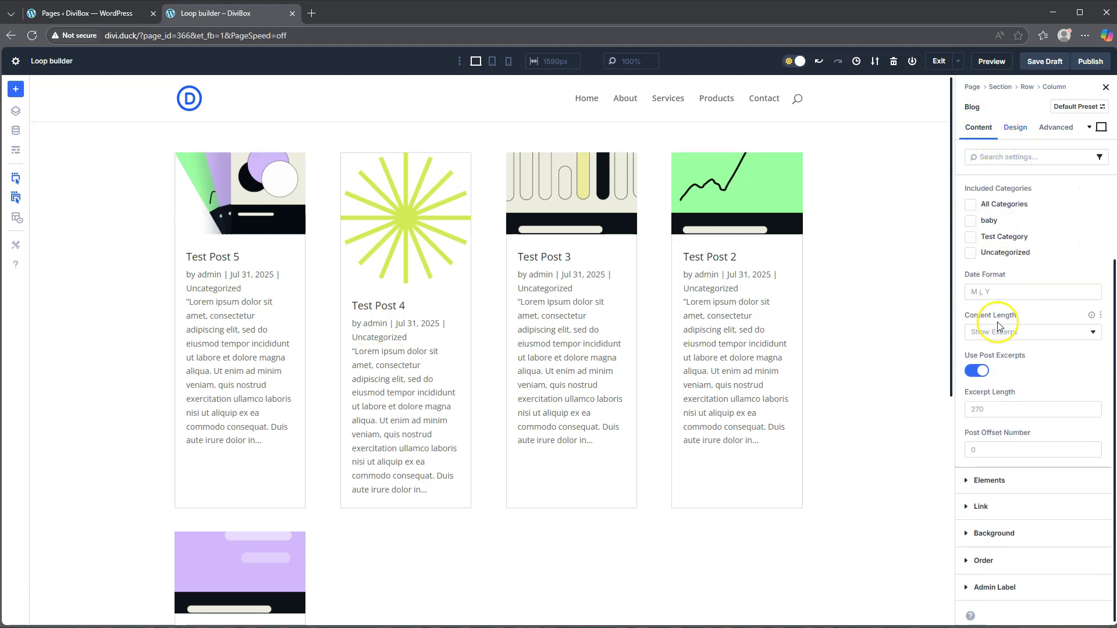
click(989, 481)
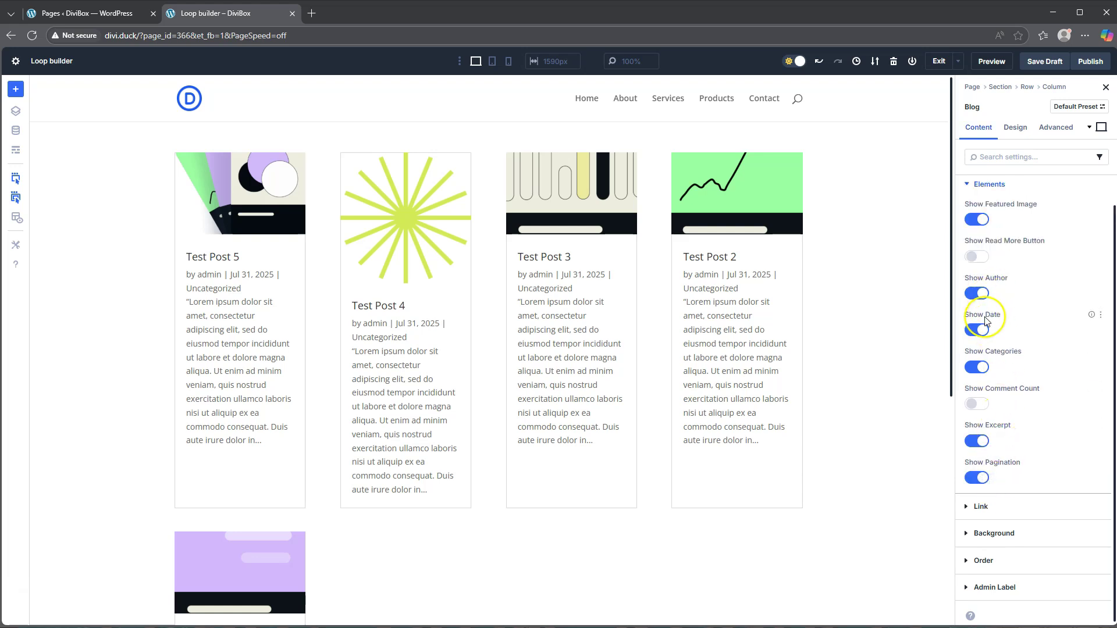
click(980, 330)
click(982, 298)
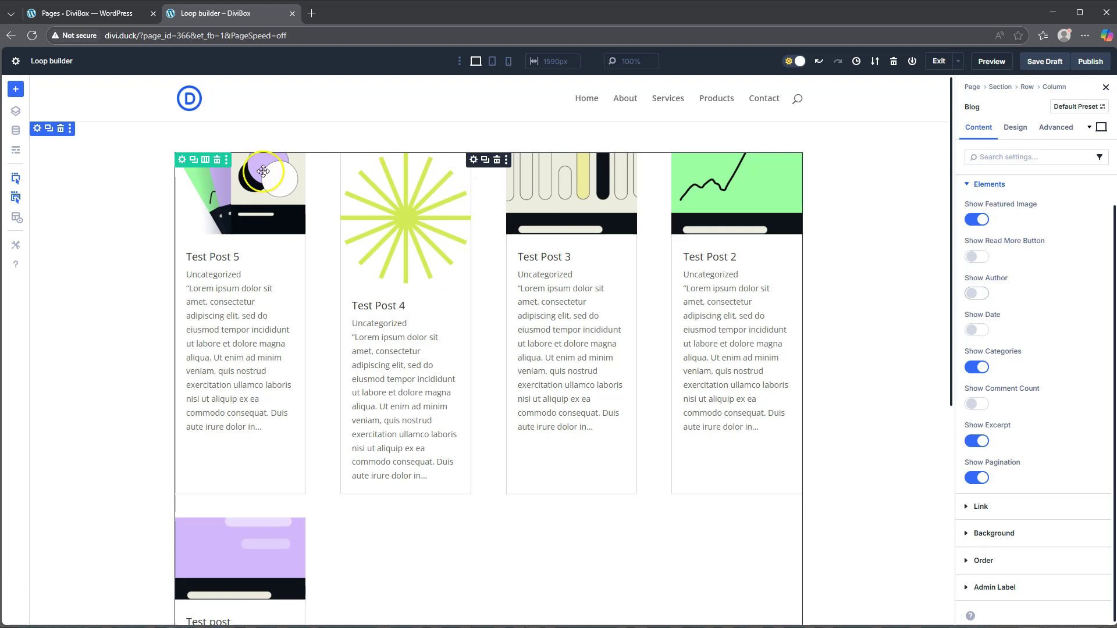
click(217, 160)
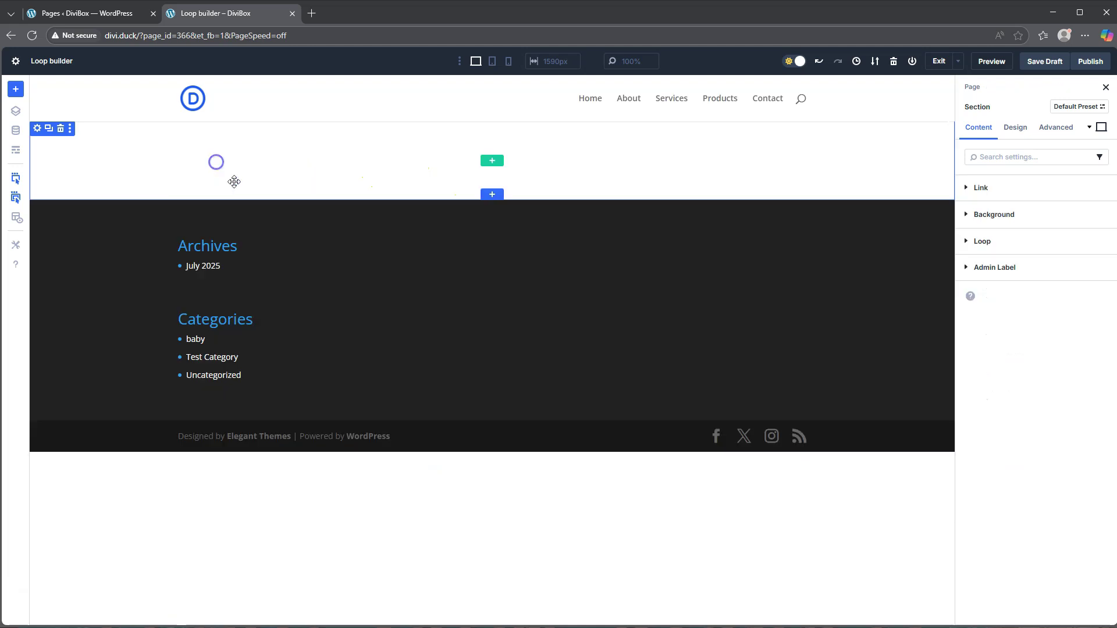
Step: Add a single-column row to the empty section and insert a Text module into it
click(492, 161)
click(394, 175)
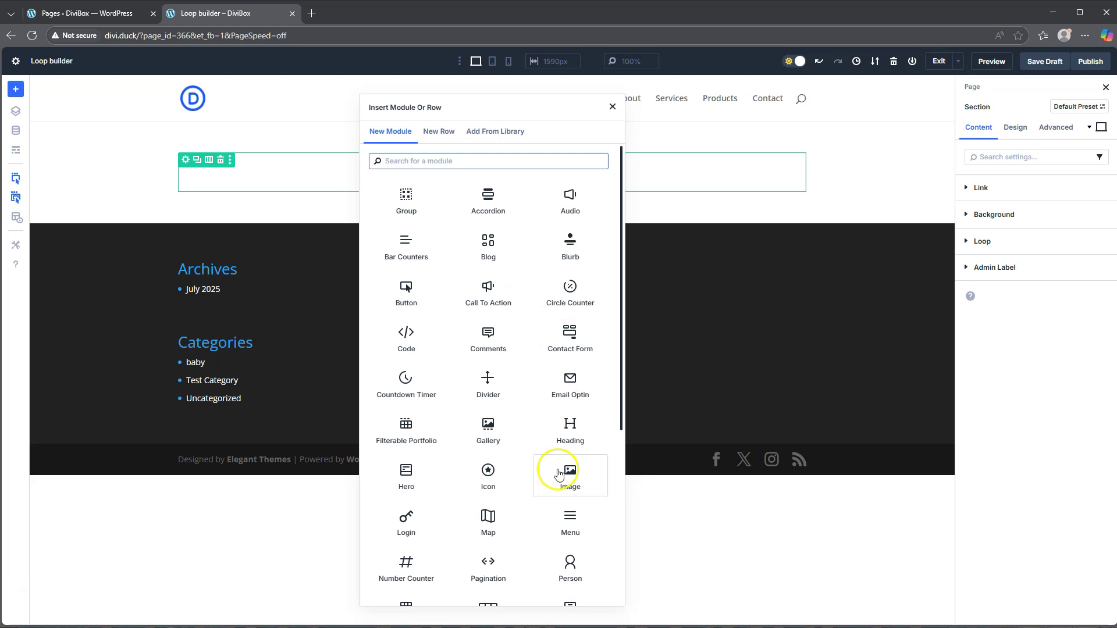
scroll(549, 466, down, 3)
scroll(555, 462, down, 3)
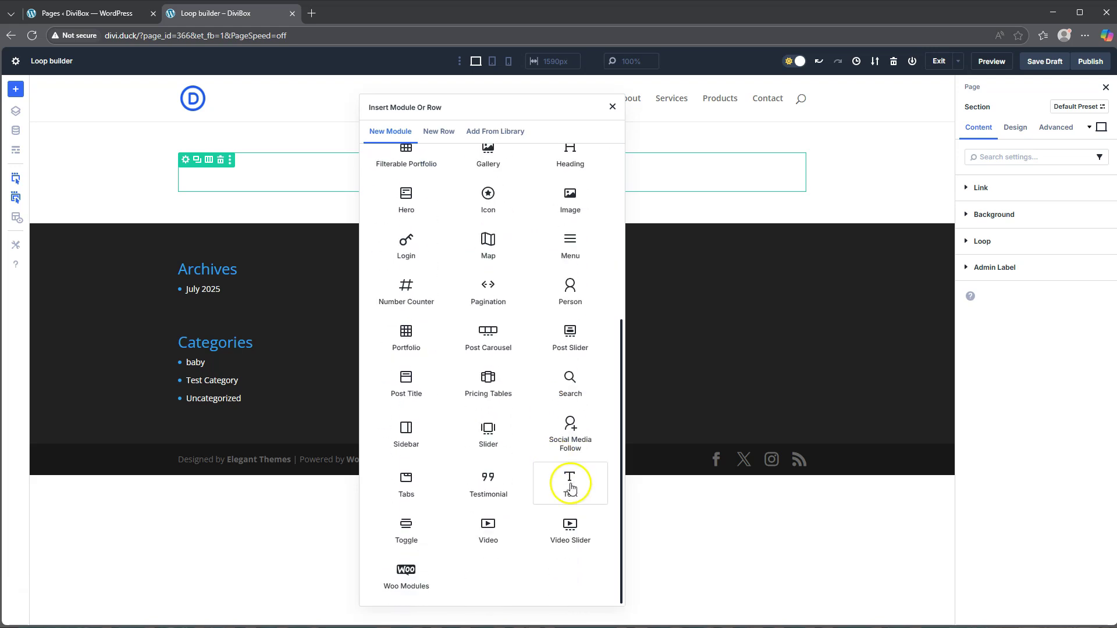
click(571, 414)
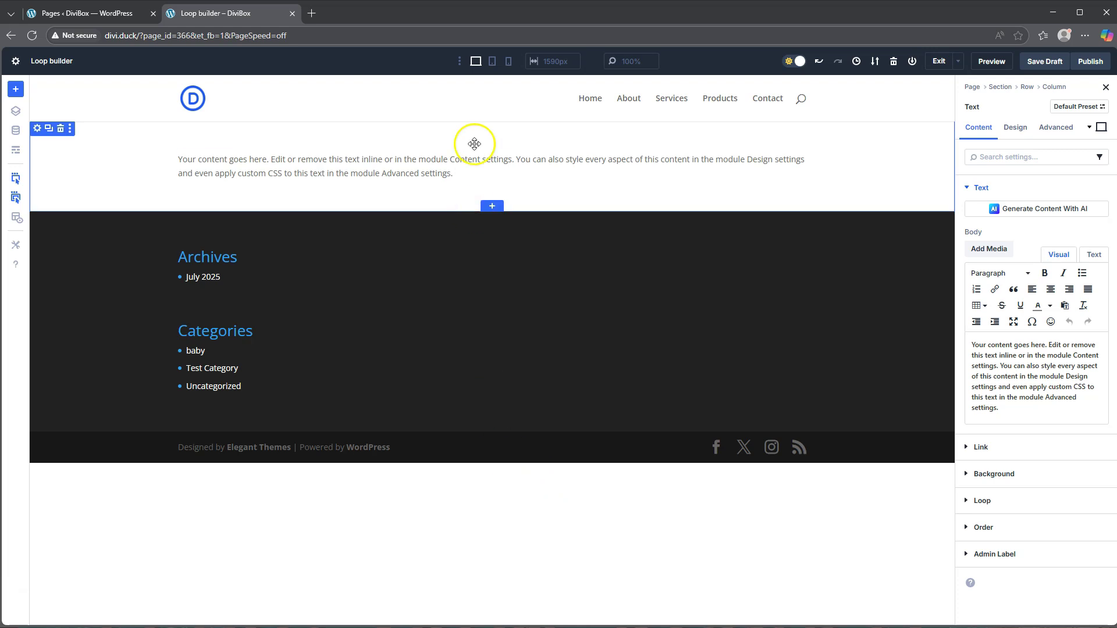
Step: Insert two more Text modules below the first one in the same column
click(492, 167)
scroll(520, 466, down, 6)
click(570, 485)
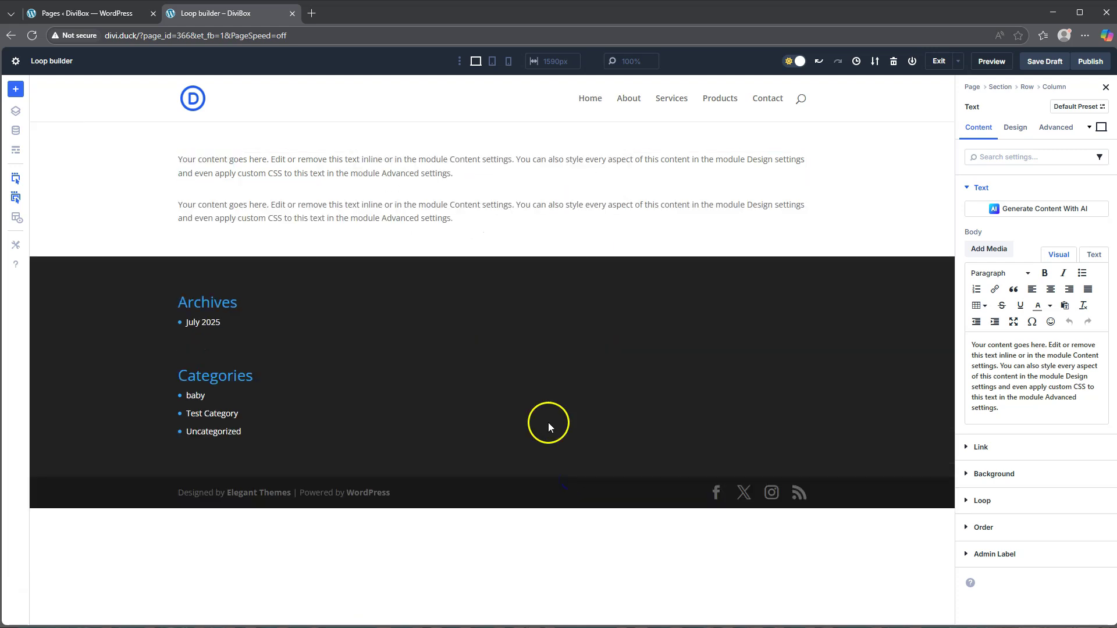
click(492, 214)
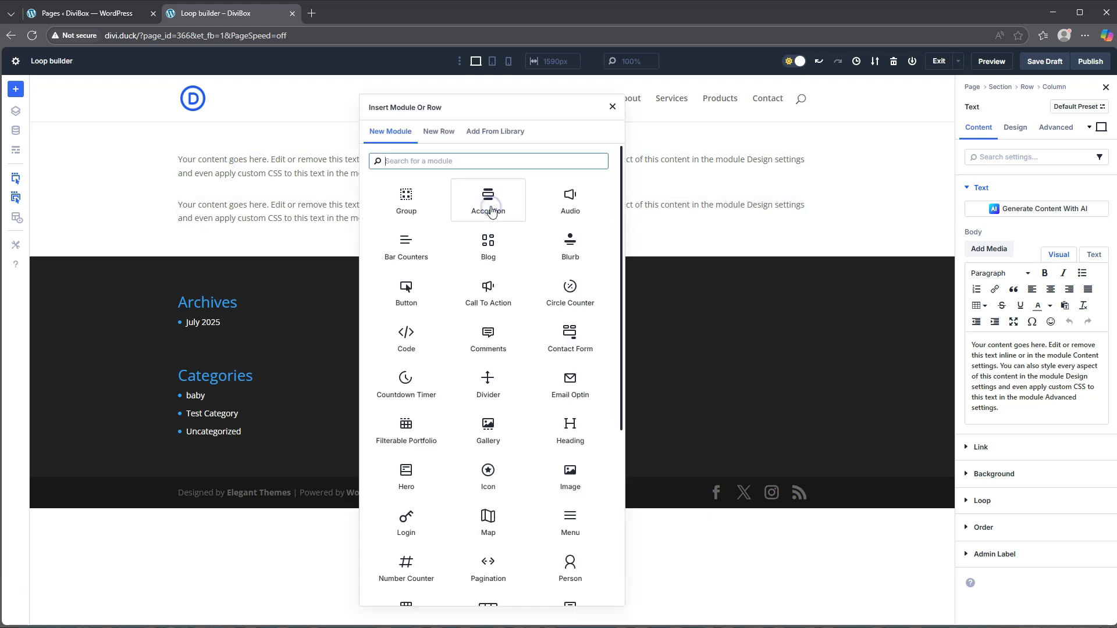
scroll(570, 483, down, 5)
click(571, 489)
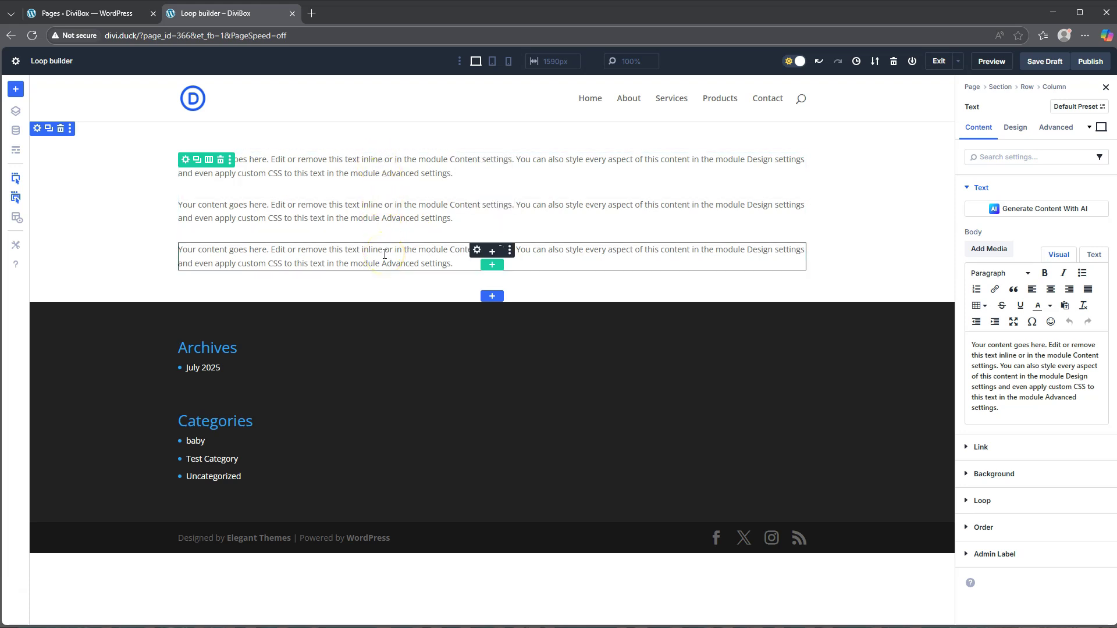
Step: Enable Loop Element in the loop settings of the row's column that holds the three Text modules
drag(384, 255, 388, 166)
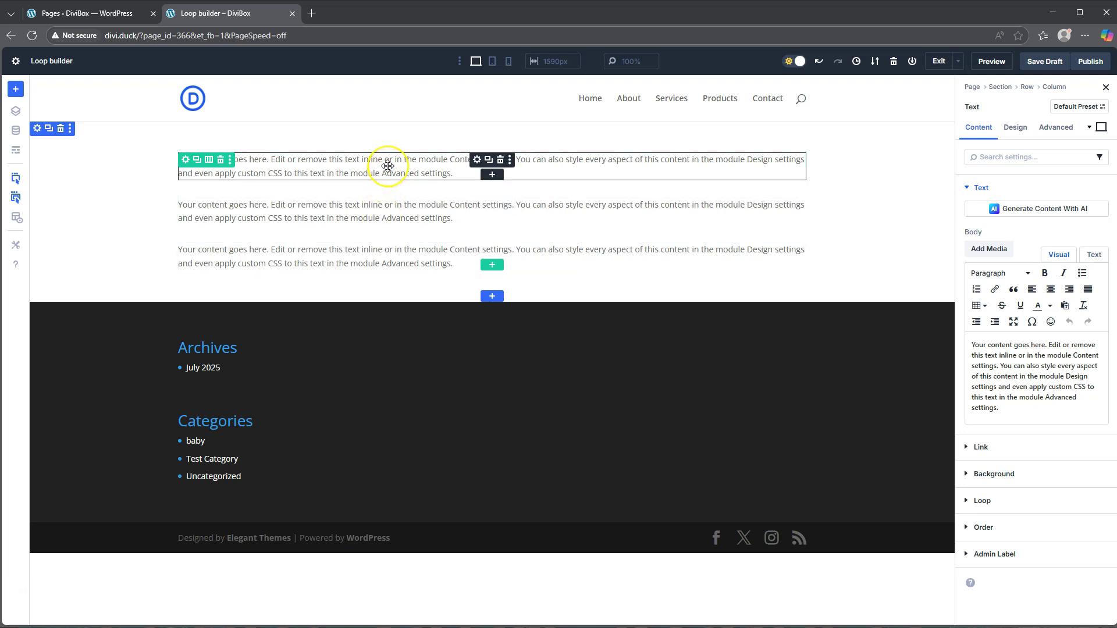
click(217, 172)
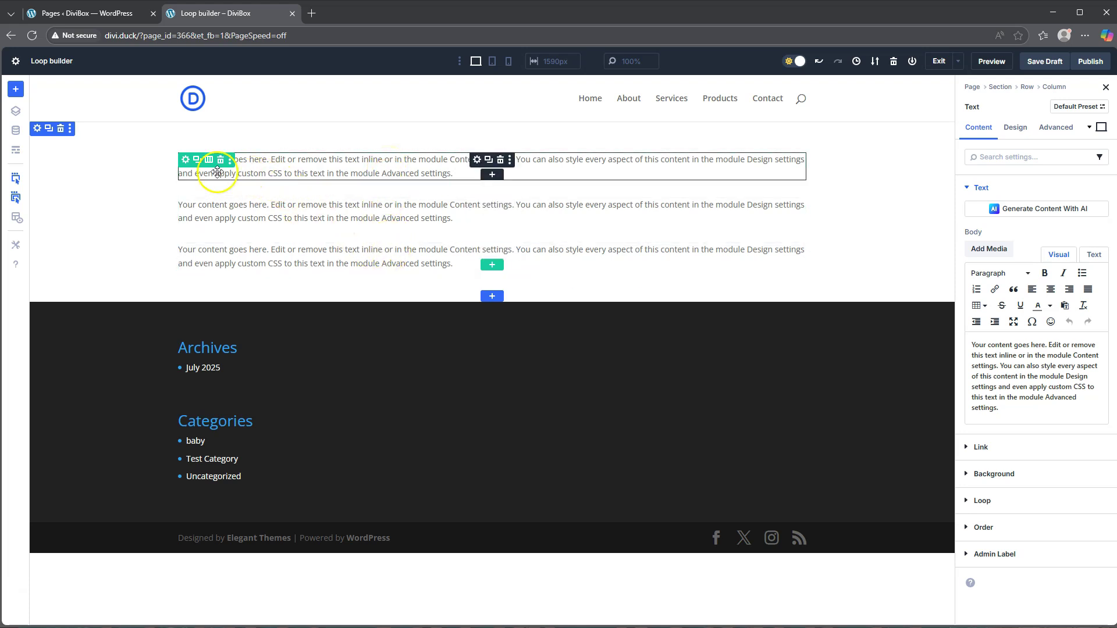
click(185, 161)
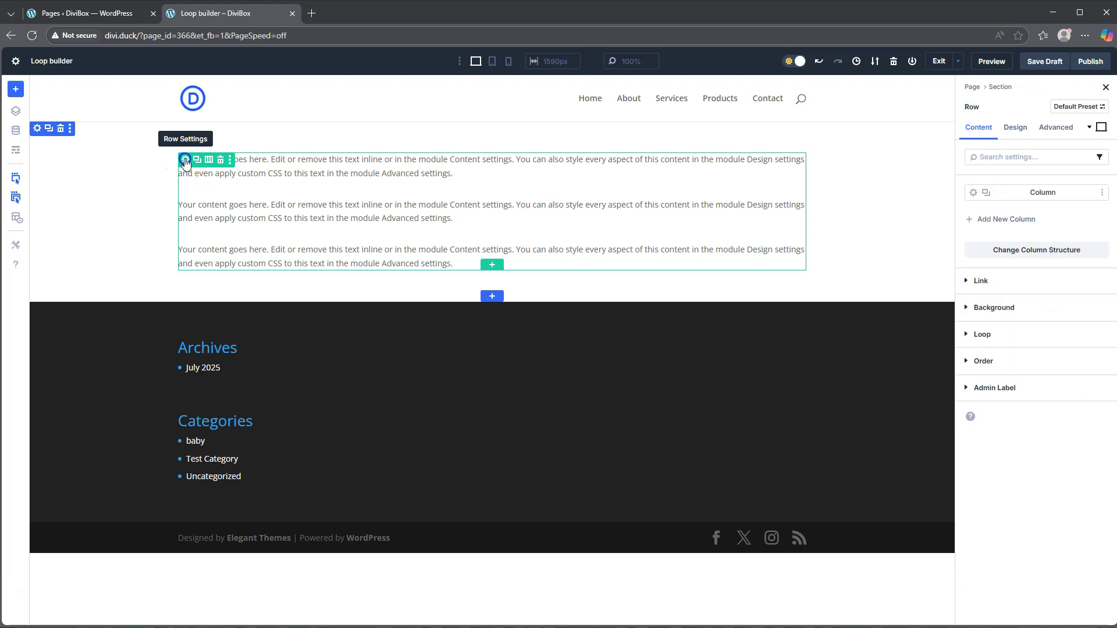
click(972, 194)
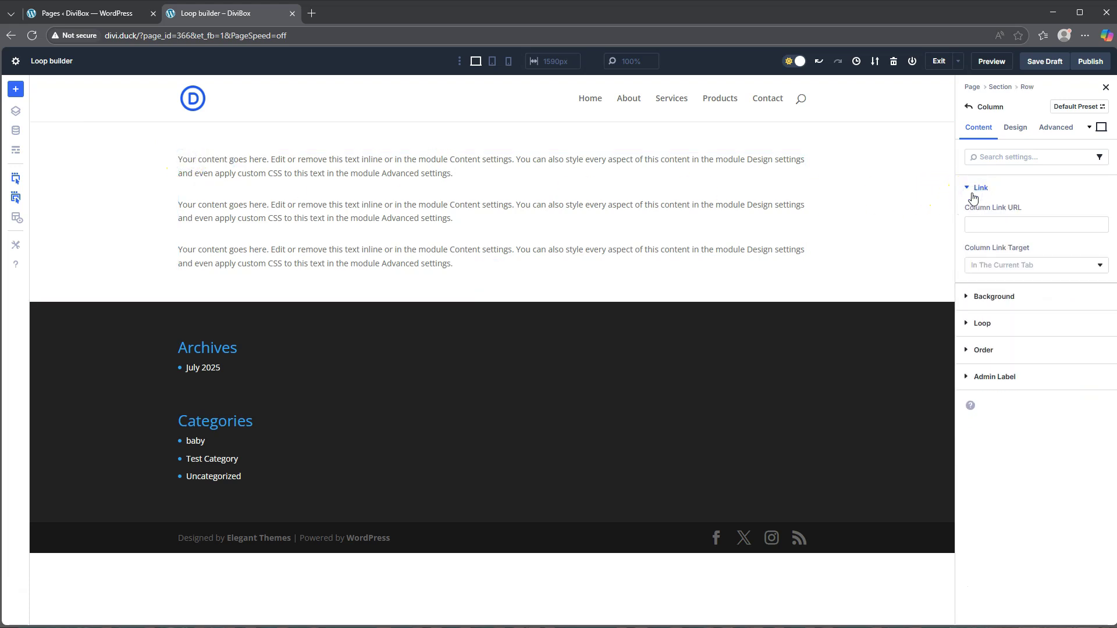
click(982, 324)
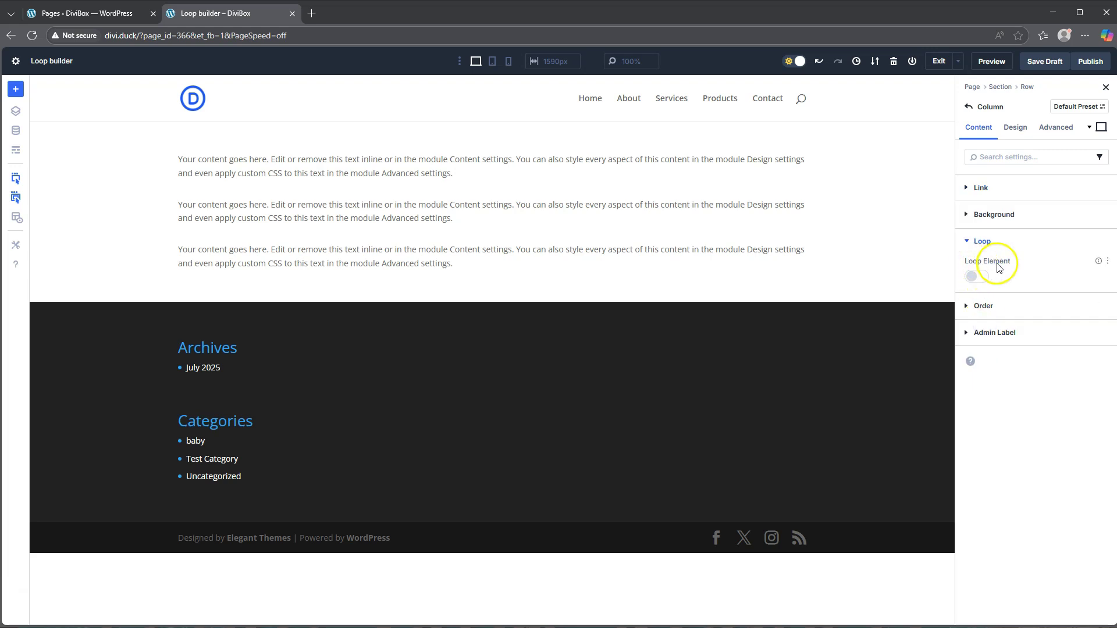
click(978, 277)
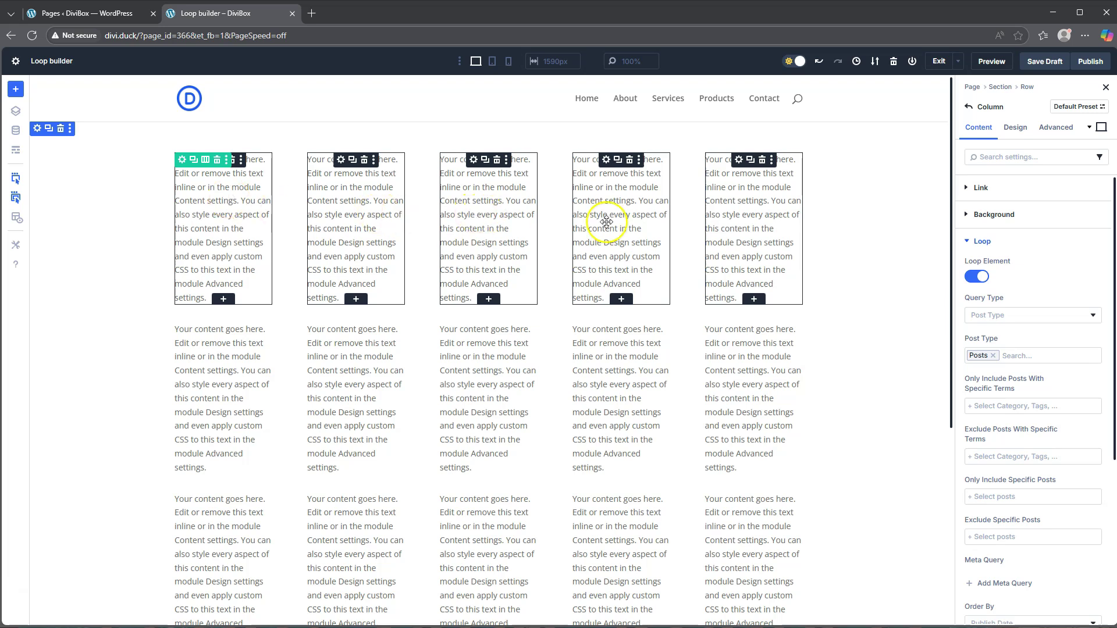
Step: Review the column's loop options for query type, post filters, ordering and posts per page
scroll(739, 294, down, 2)
scroll(1020, 413, down, 4)
click(976, 454)
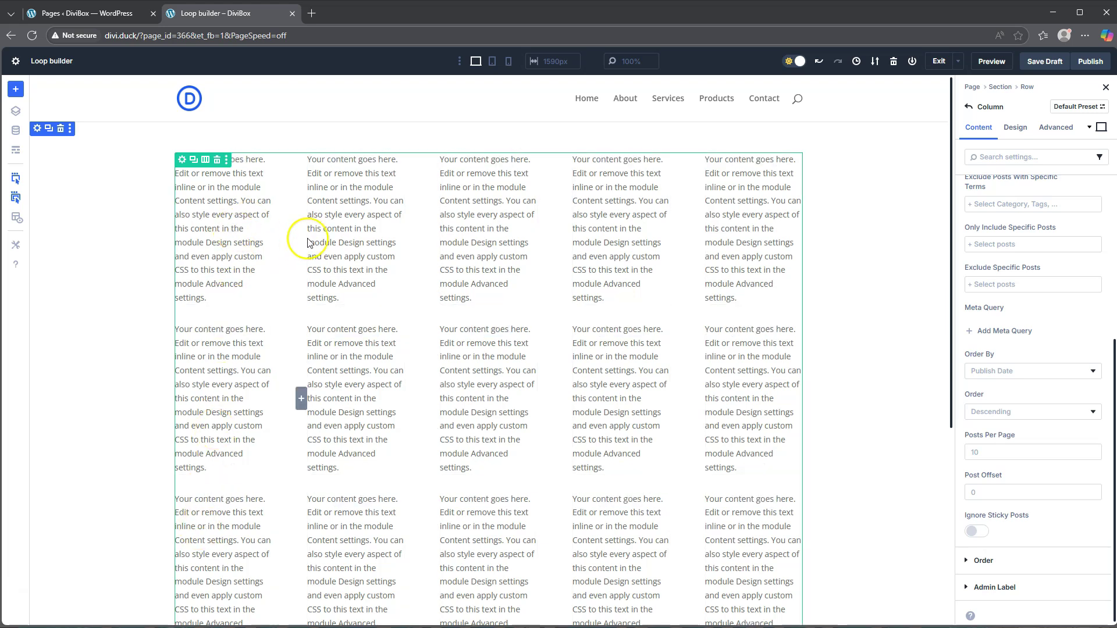
scroll(1025, 300, up, 4)
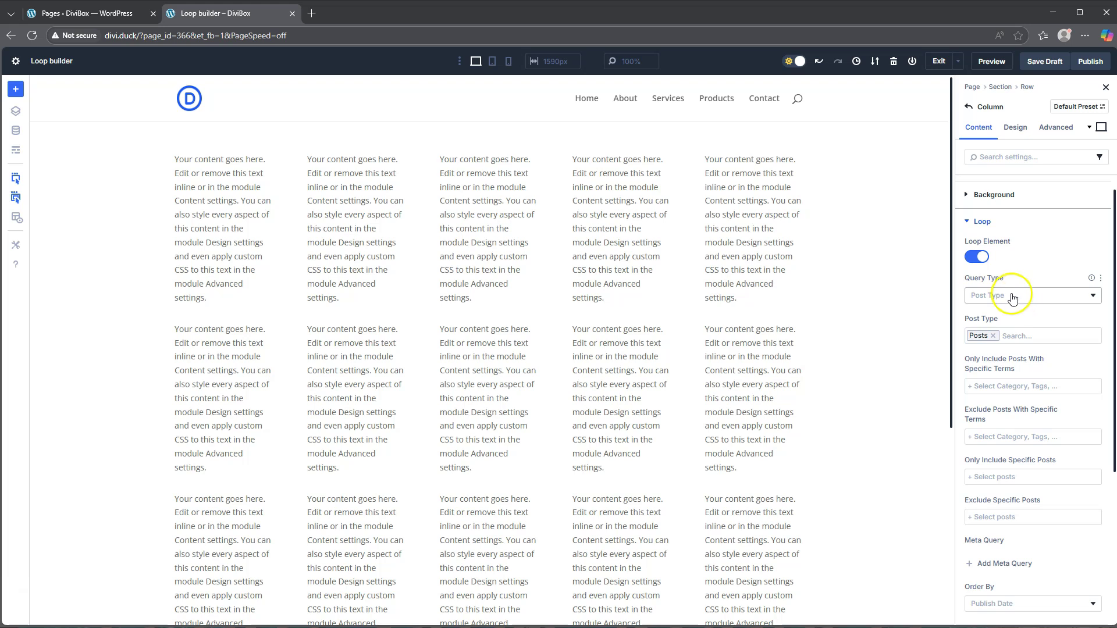
click(984, 221)
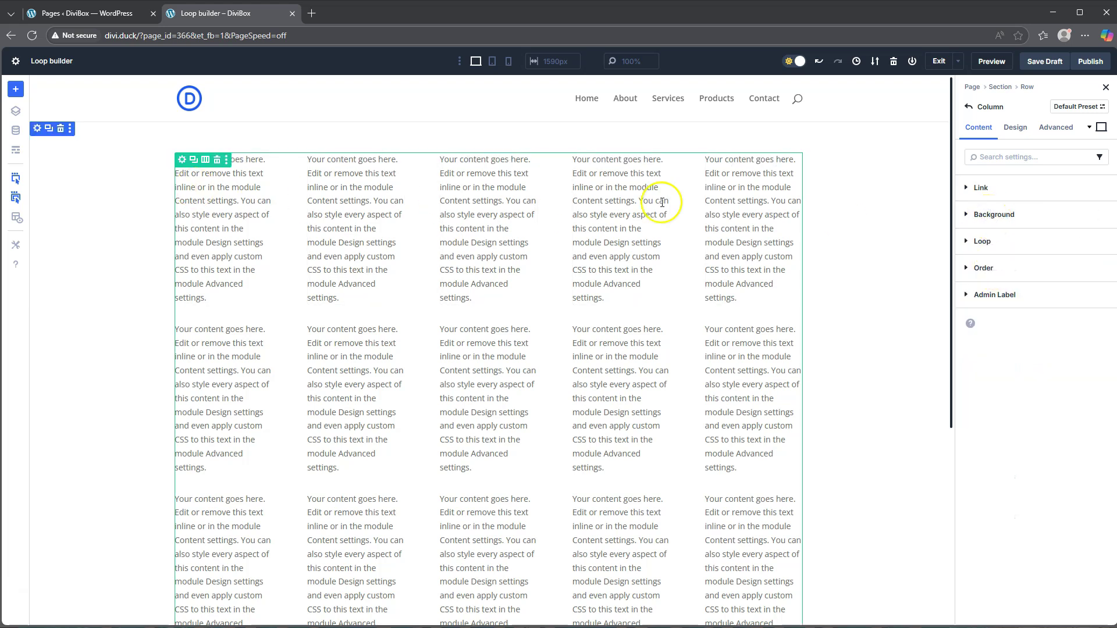
Step: Examine the loop dynamic content options offered for the body of the first Text module
click(222, 208)
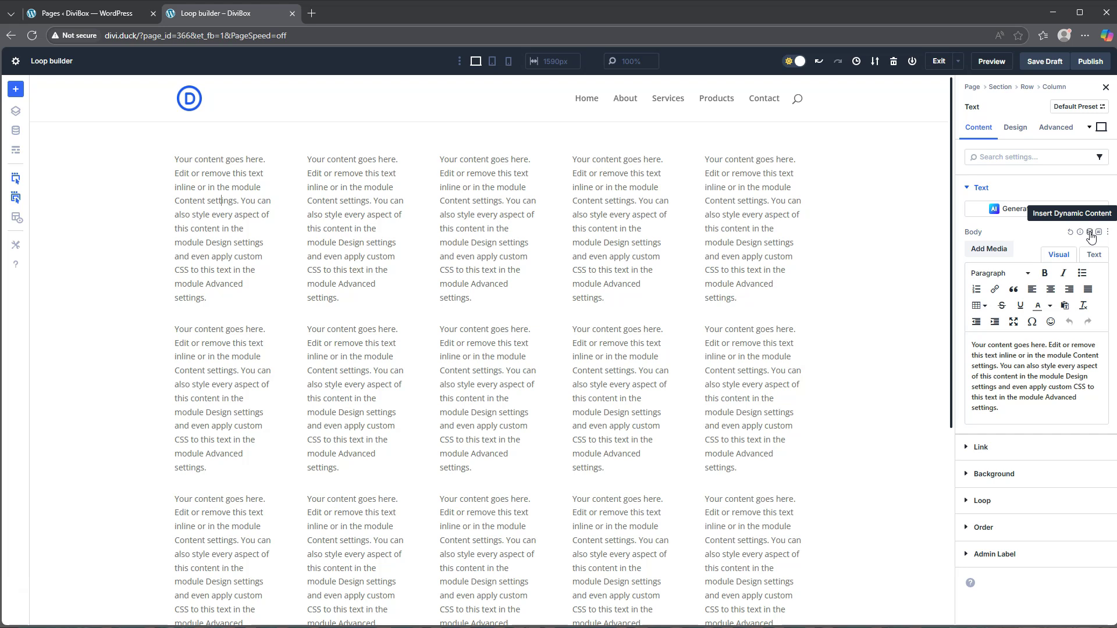
click(1090, 233)
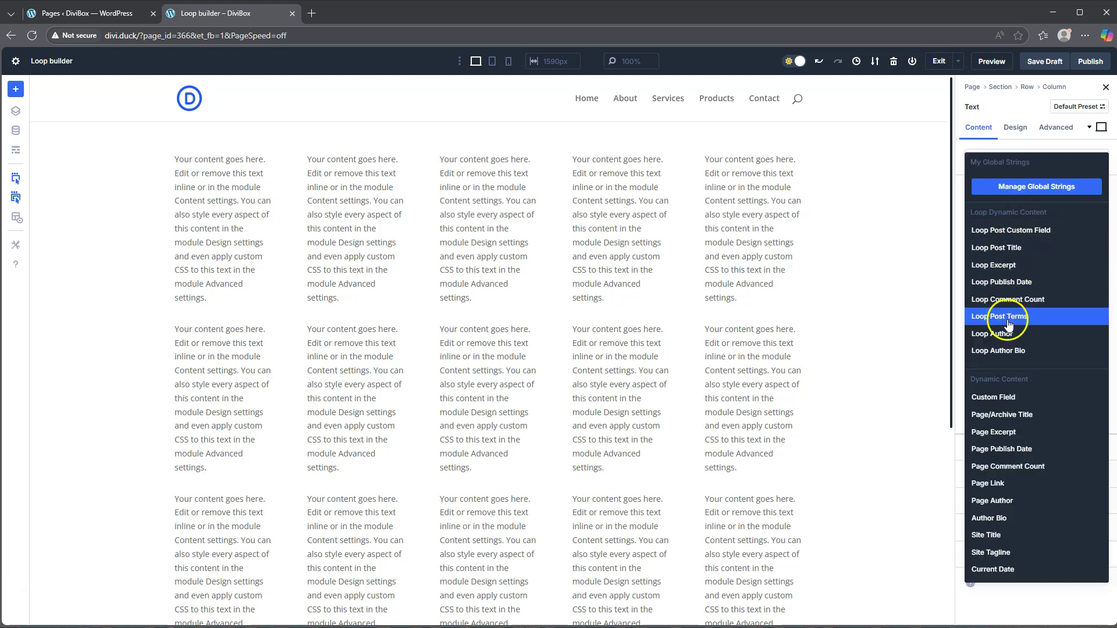
click(998, 109)
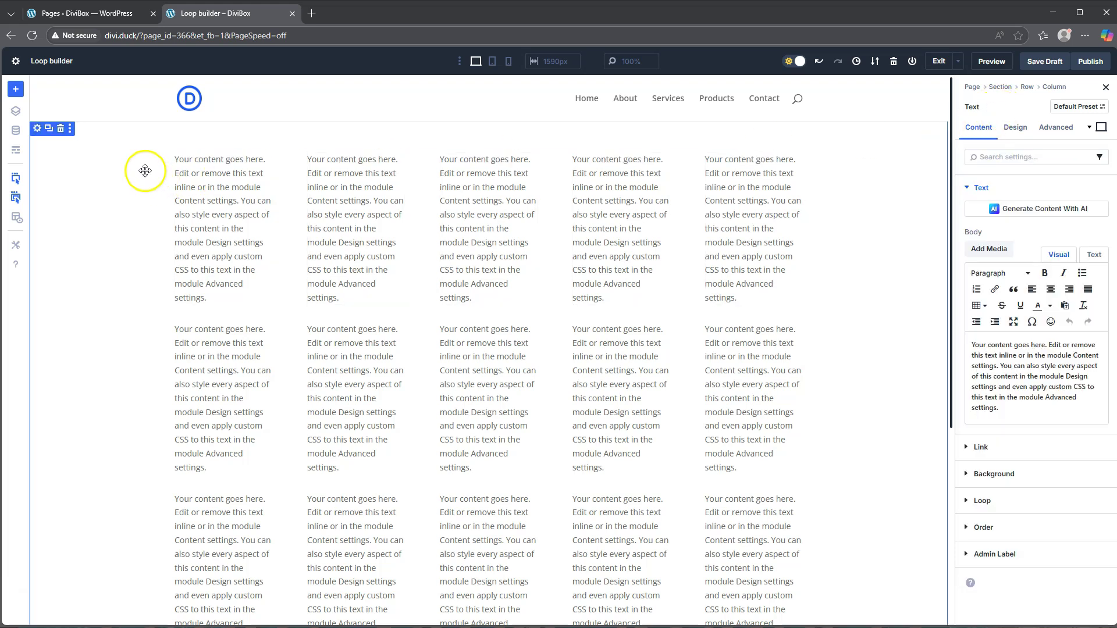
Step: Examine the query type and post type choices in the looped column's loop settings, keeping Post Type as the query type
click(183, 161)
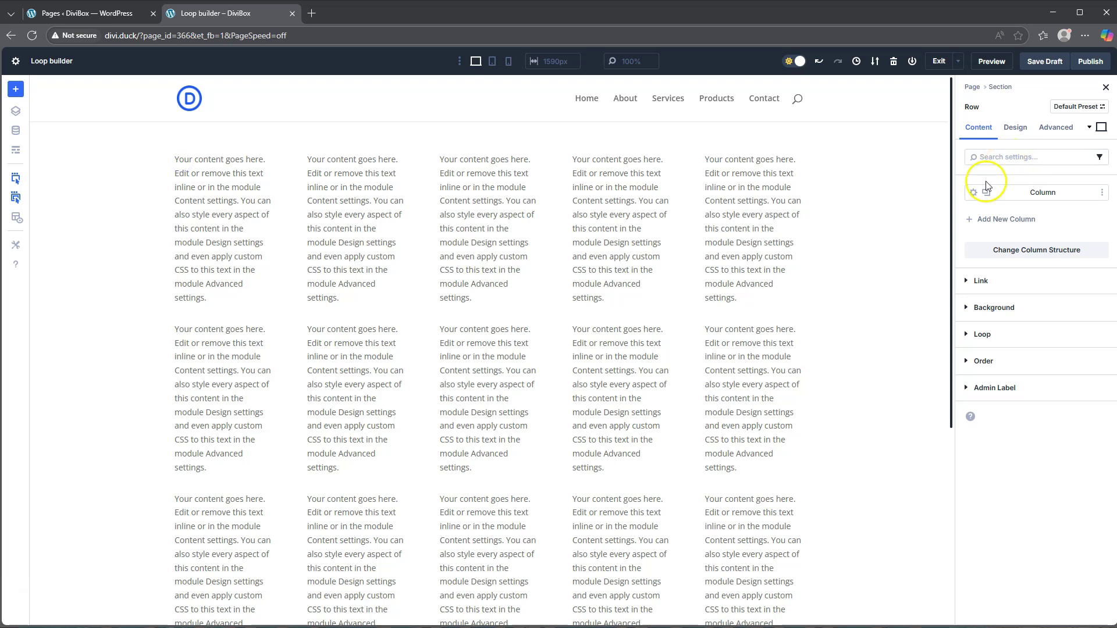
click(973, 193)
click(982, 241)
click(976, 276)
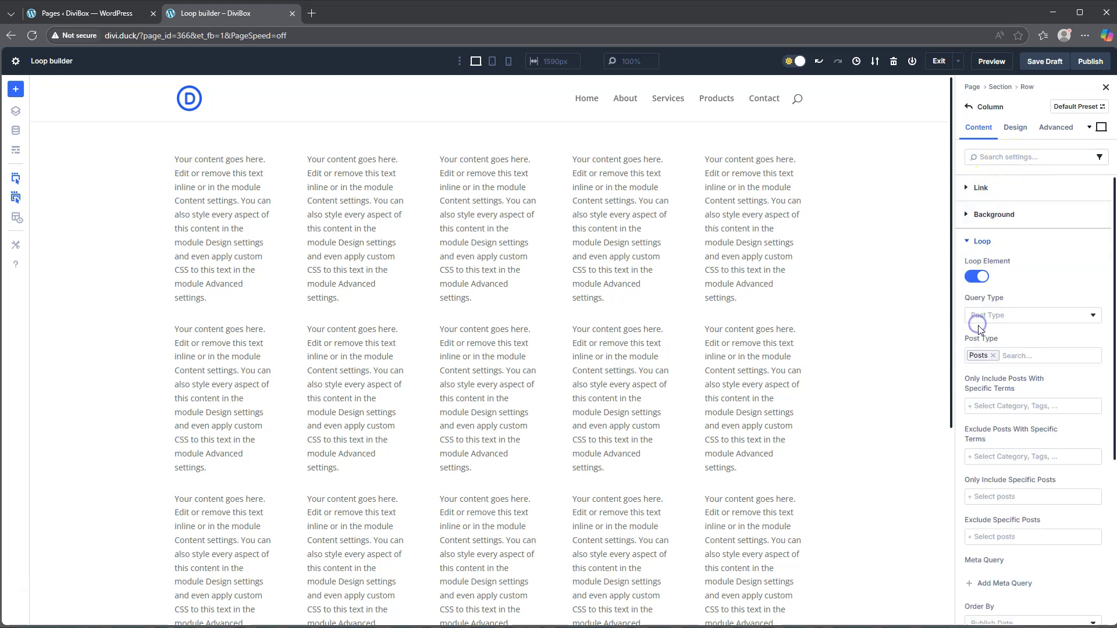
click(983, 342)
click(999, 316)
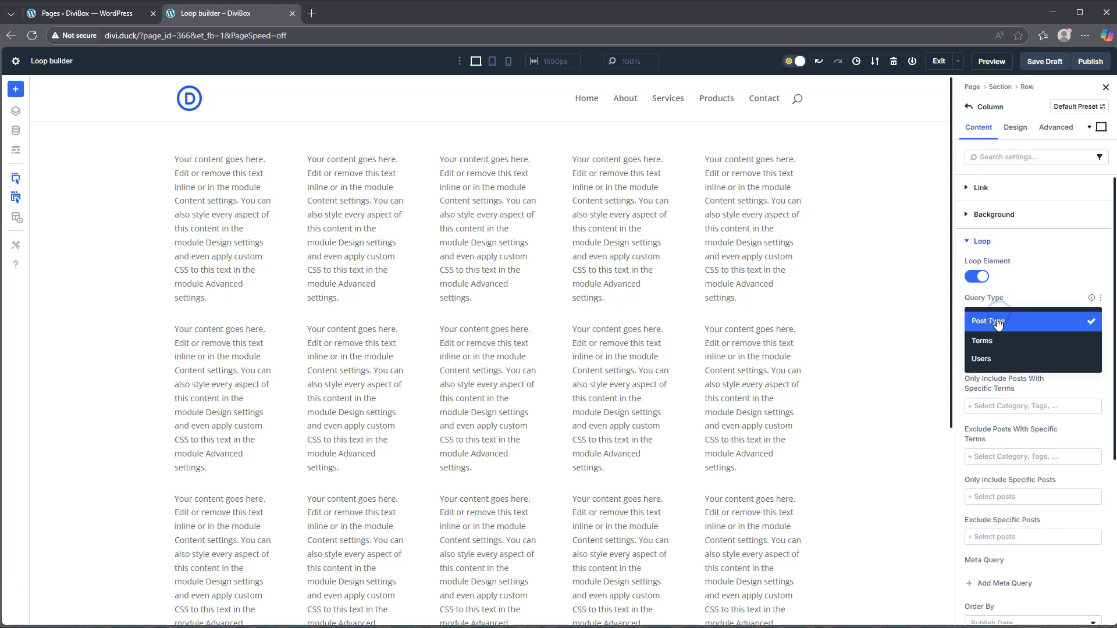
click(988, 322)
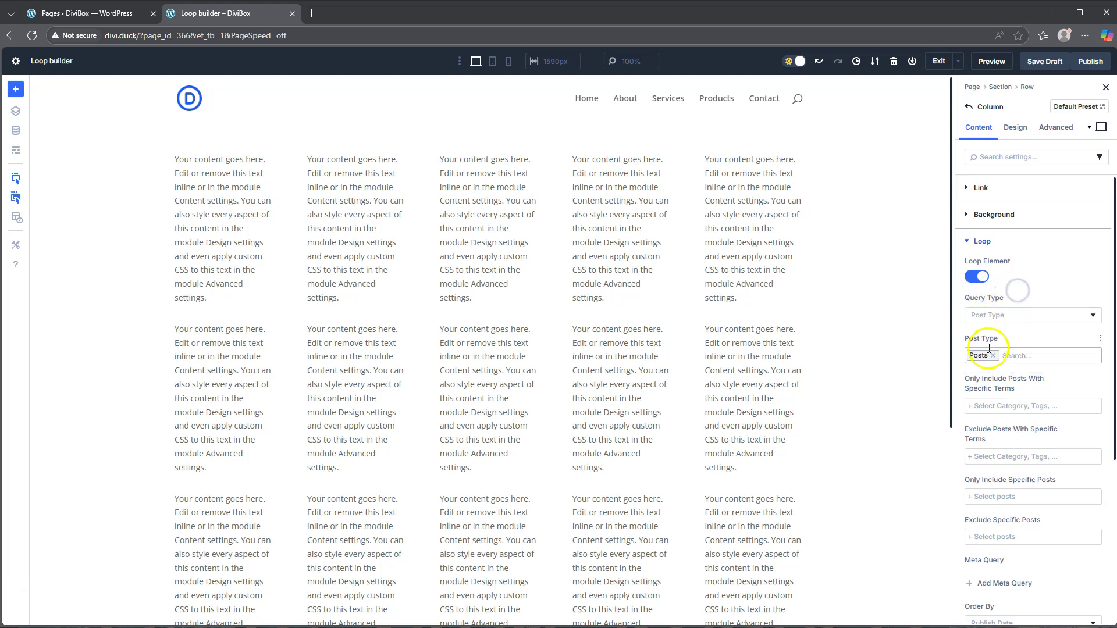
click(1017, 355)
click(1017, 355)
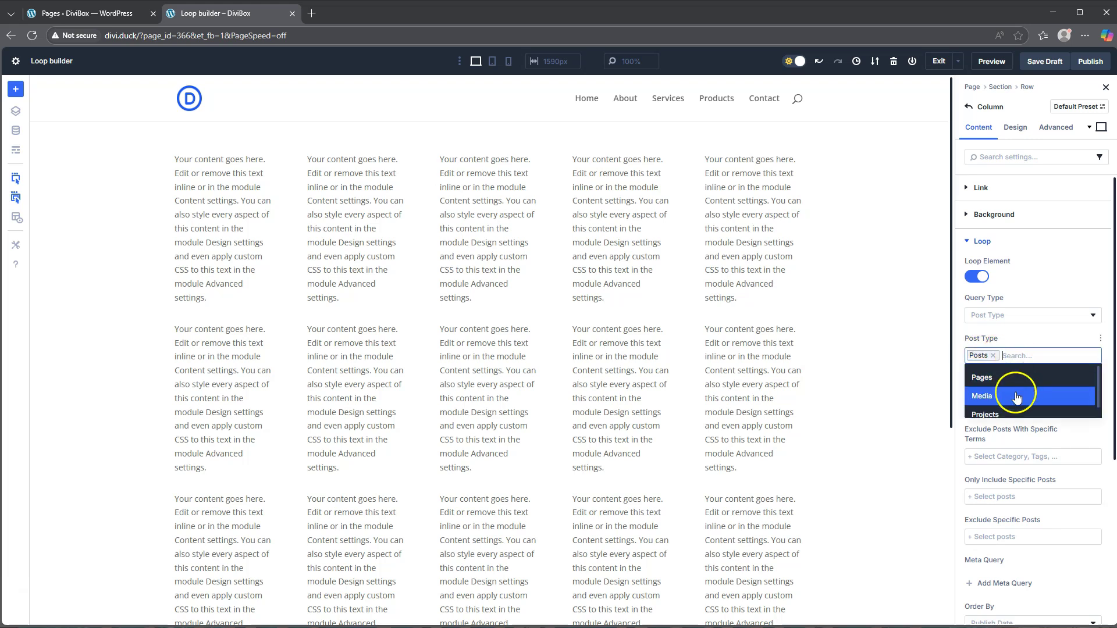
scroll(1015, 399, down, 1)
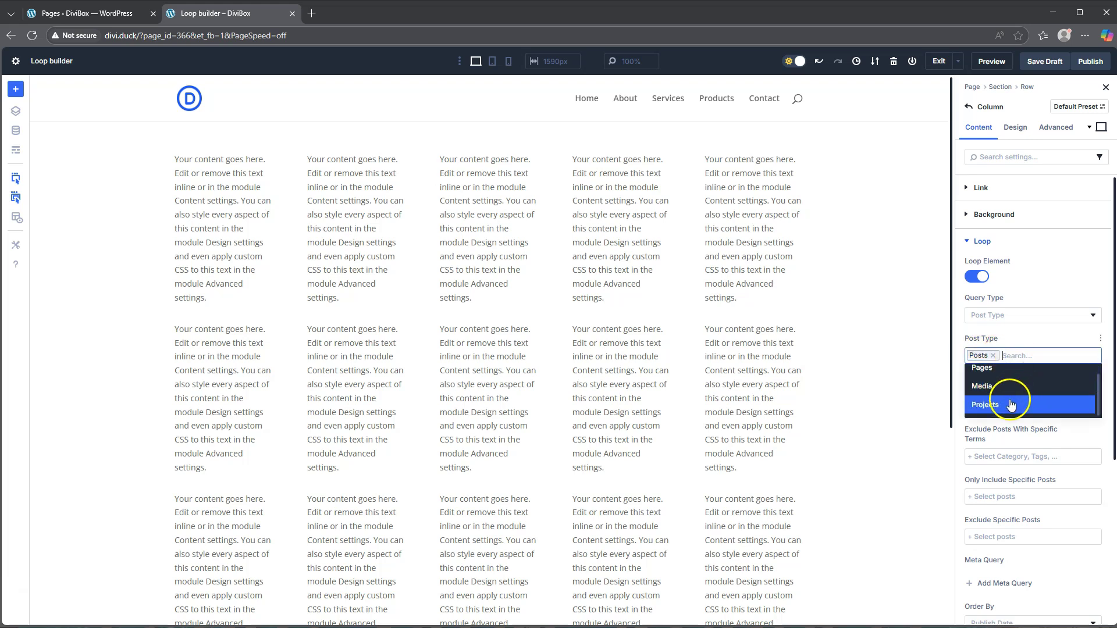
click(1032, 340)
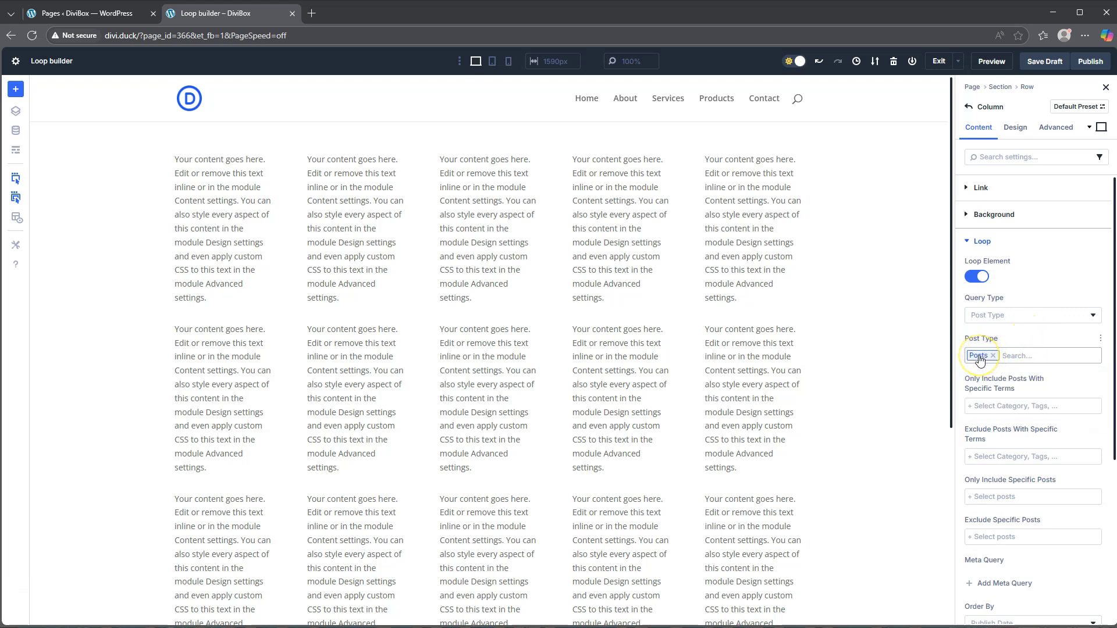
Step: Review the looped column's term and post filters, meta query, ordering, posts per page, post offset and sticky post options
click(991, 412)
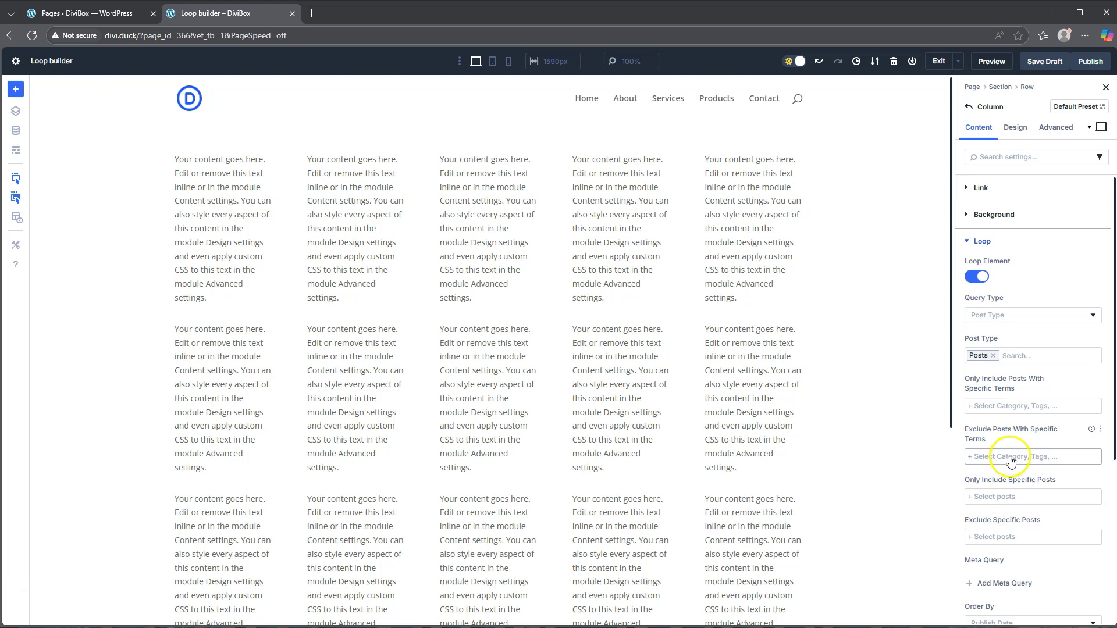
scroll(1011, 462, down, 2)
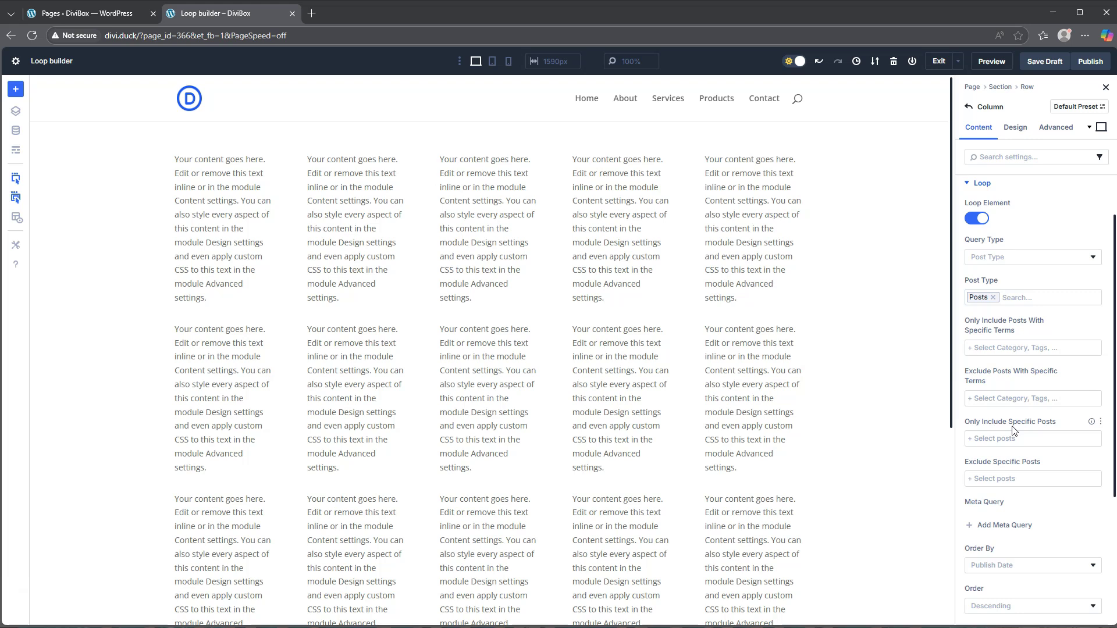
scroll(996, 473, down, 4)
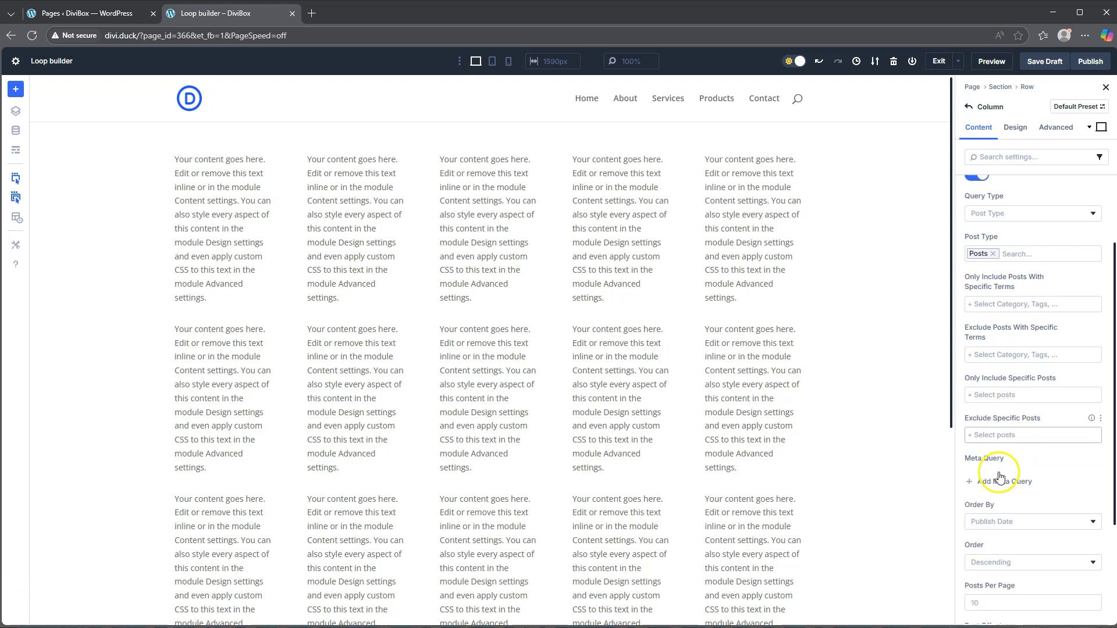
scroll(999, 471, down, 2)
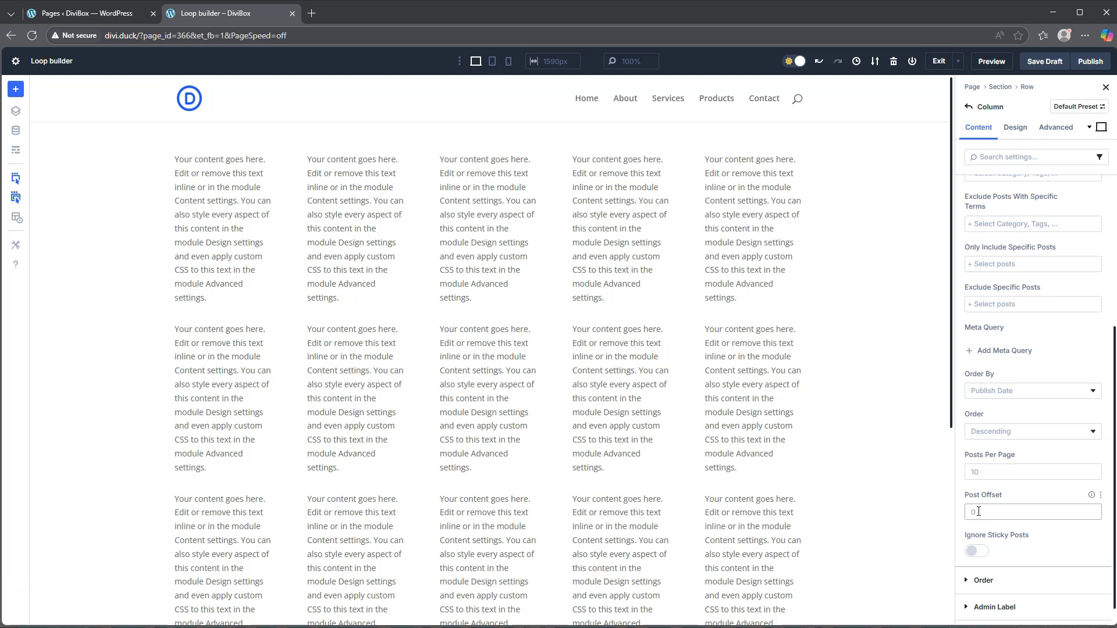
scroll(978, 512, up, 4)
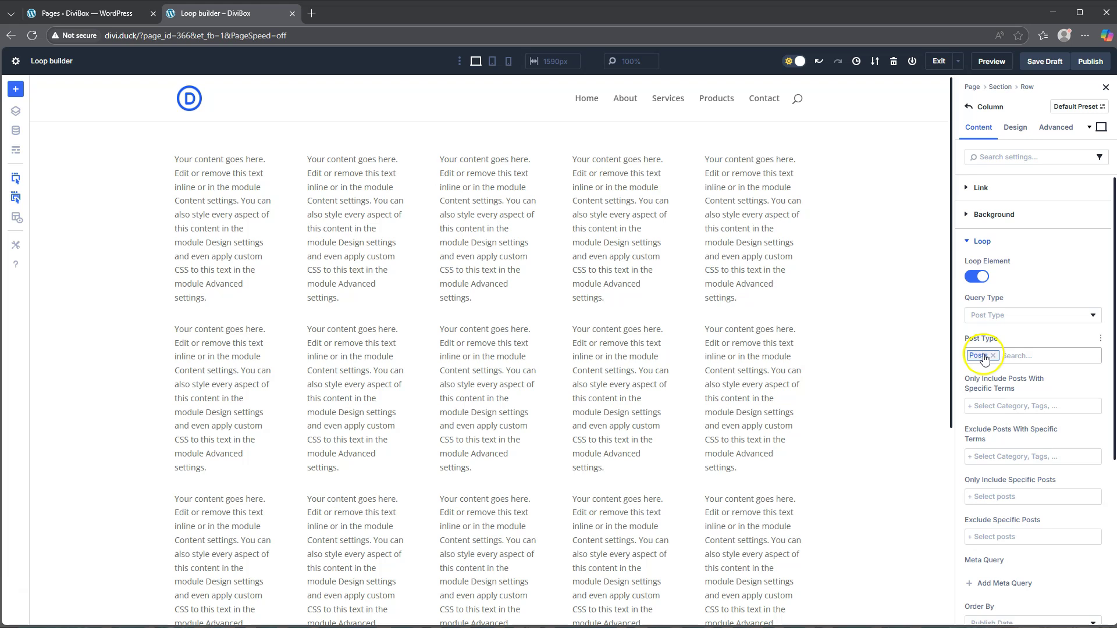
click(972, 238)
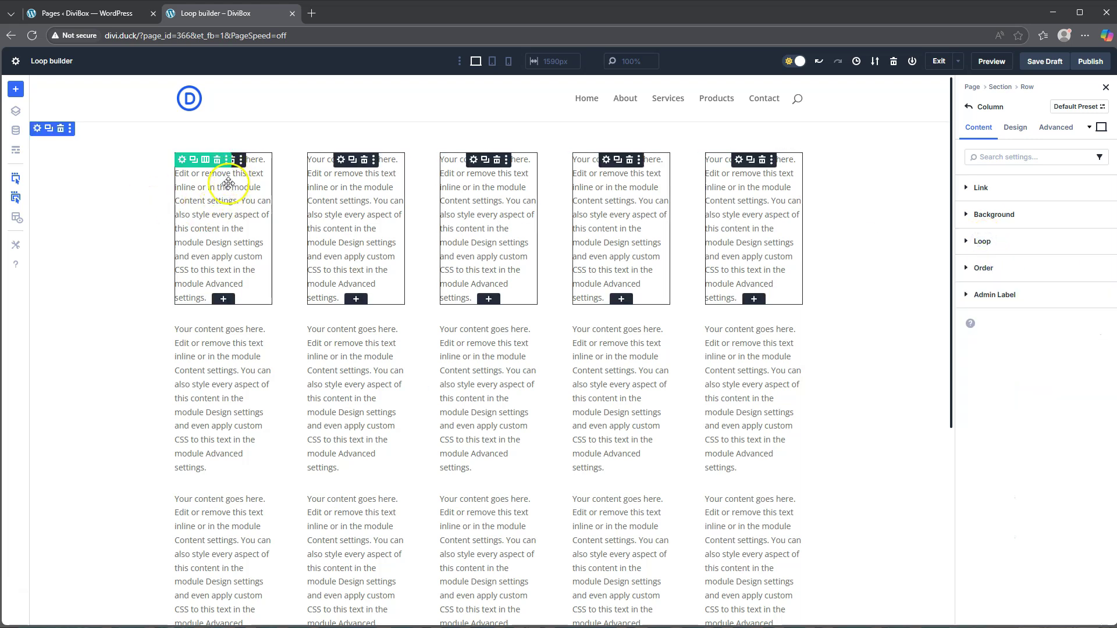
Step: Set the body of the first Text module in the looped column to the Loop Publish Date dynamic content
click(228, 183)
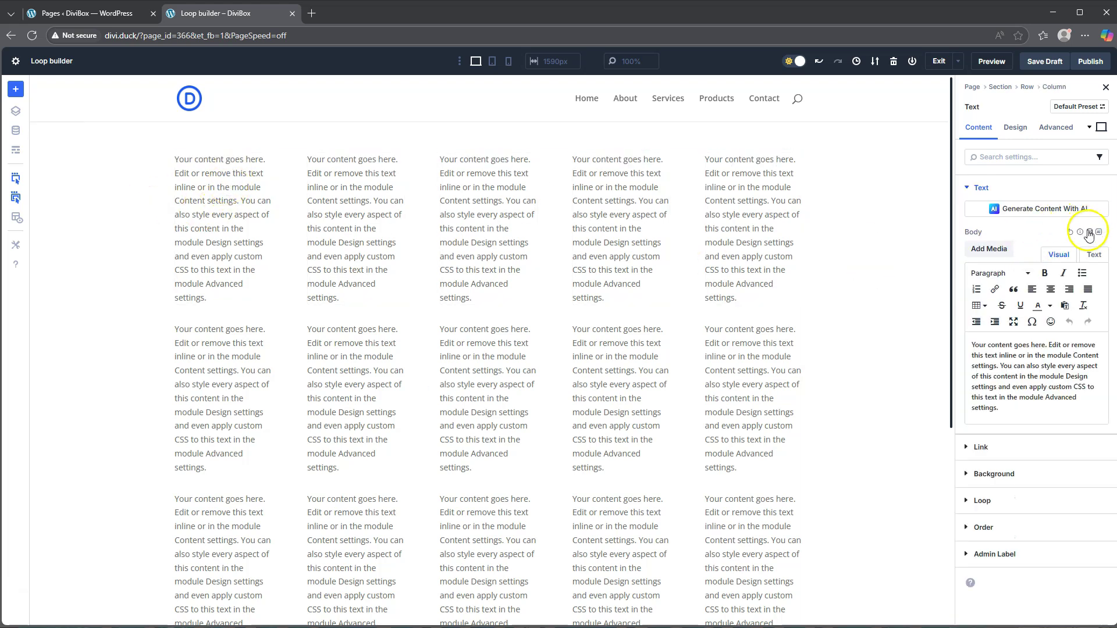
click(1090, 233)
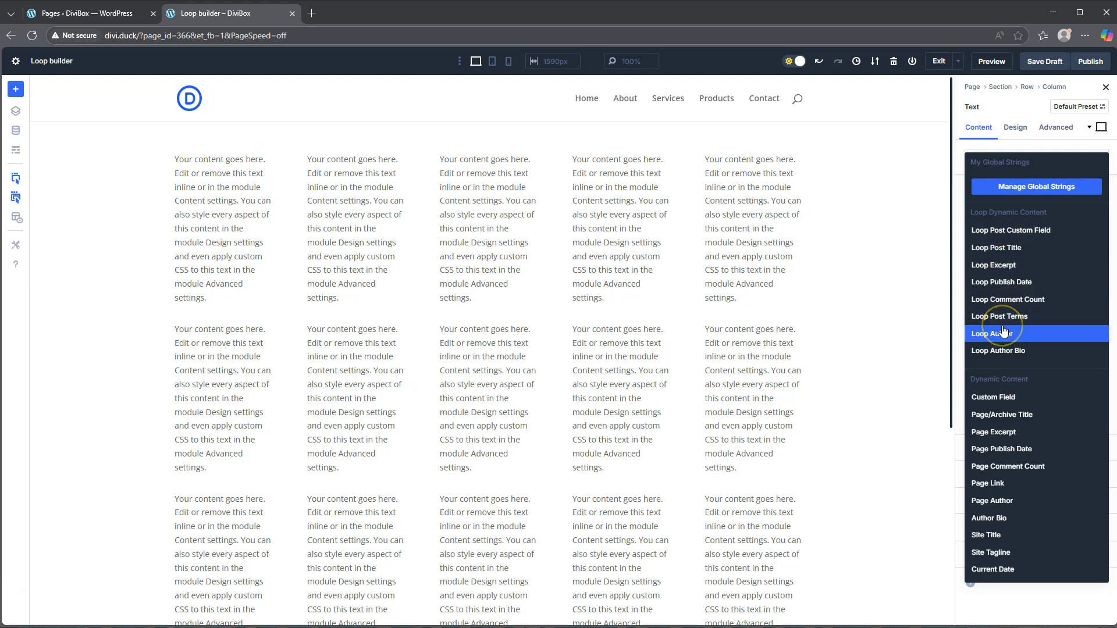
click(1005, 284)
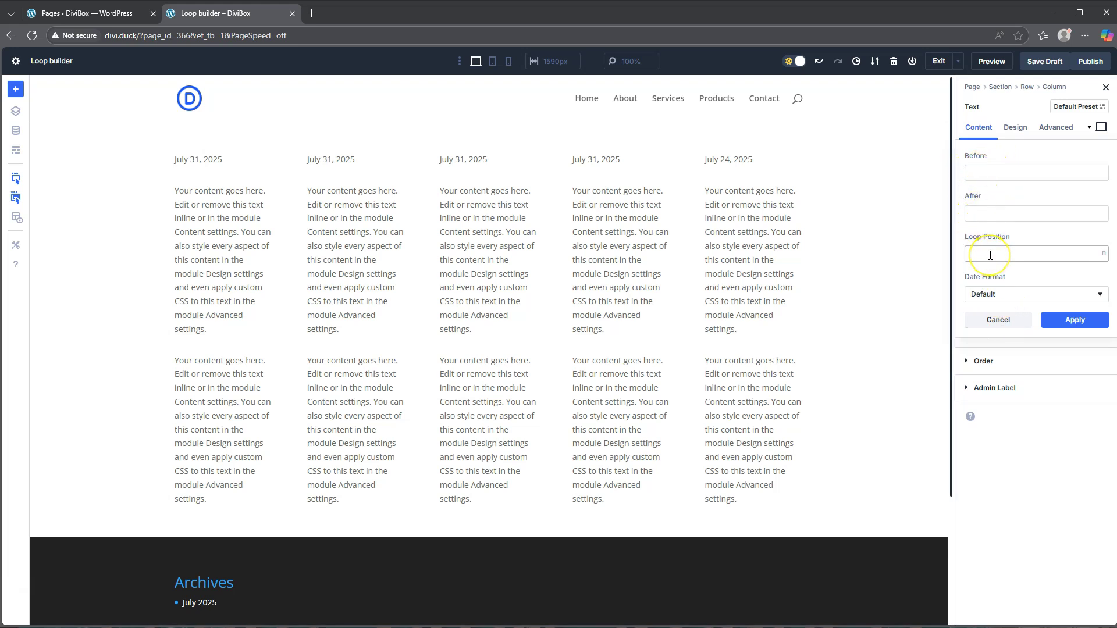
click(1074, 322)
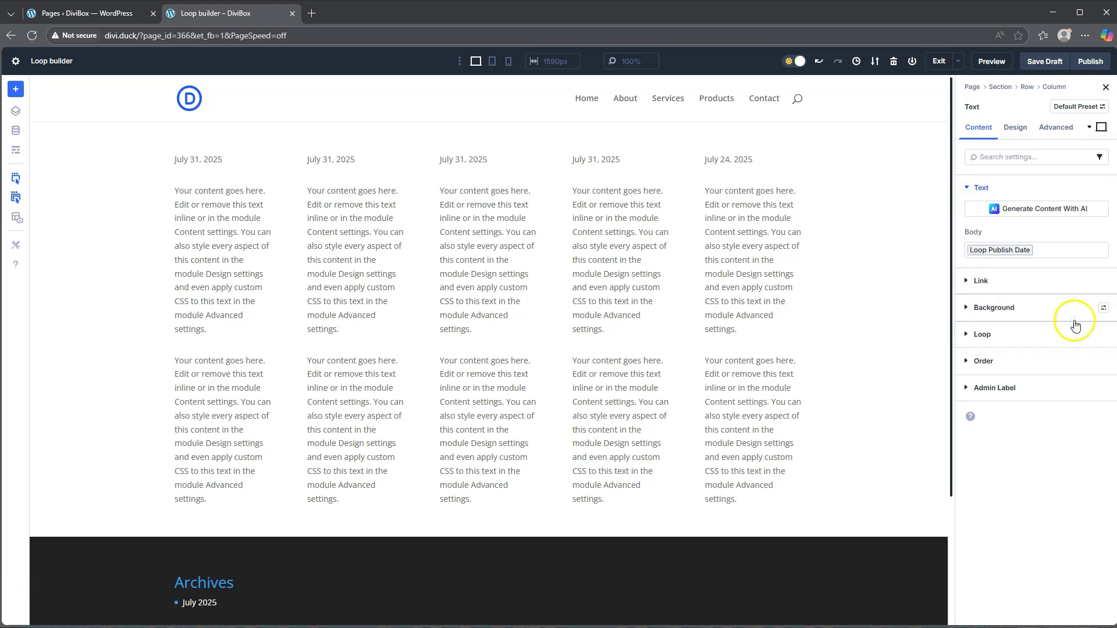
Step: Give the publish date Text module the pink global background color #Ff6f80
click(1016, 129)
click(978, 127)
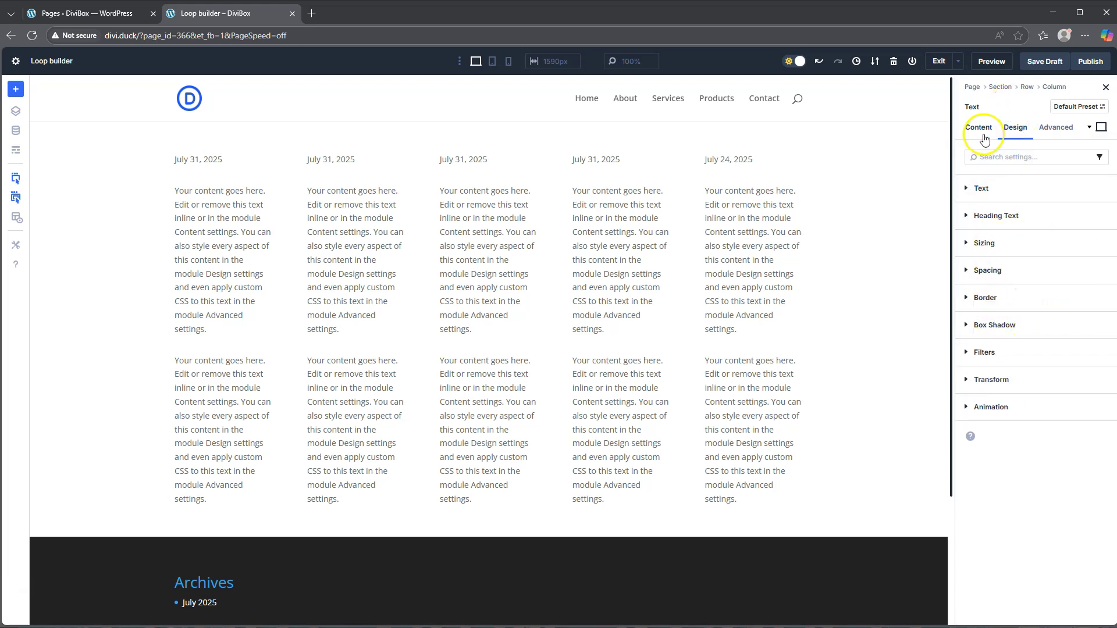
click(995, 313)
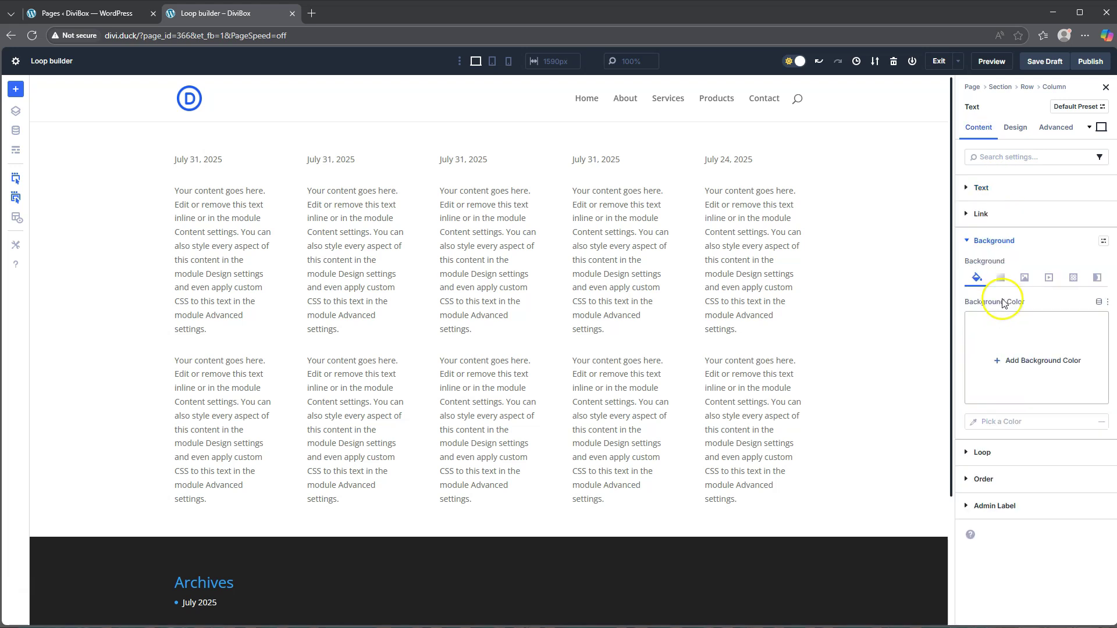
click(1021, 356)
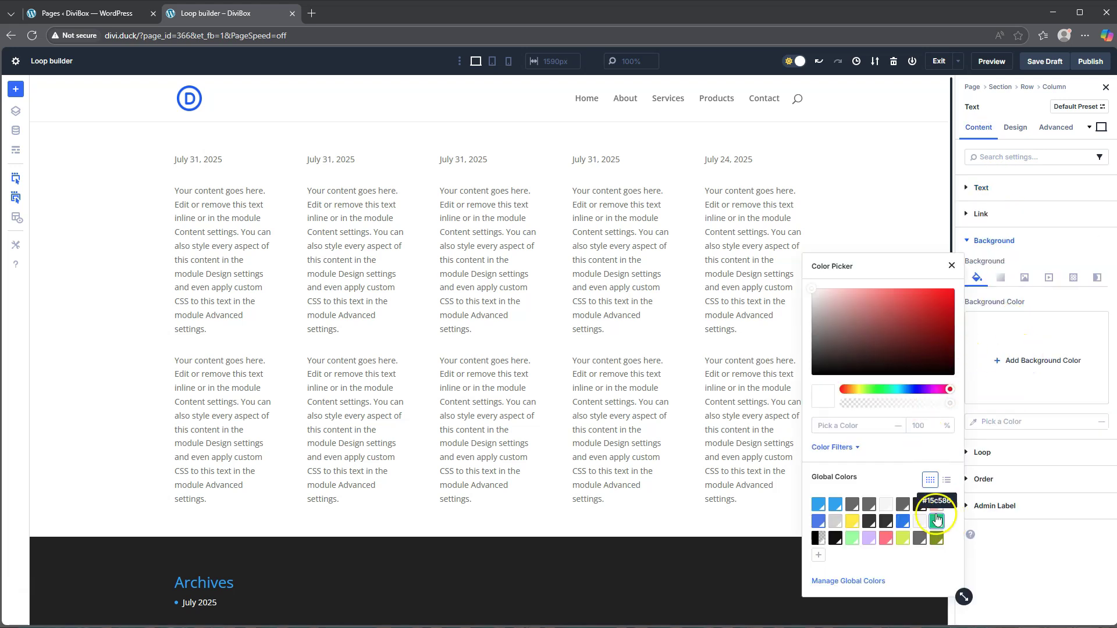
click(885, 538)
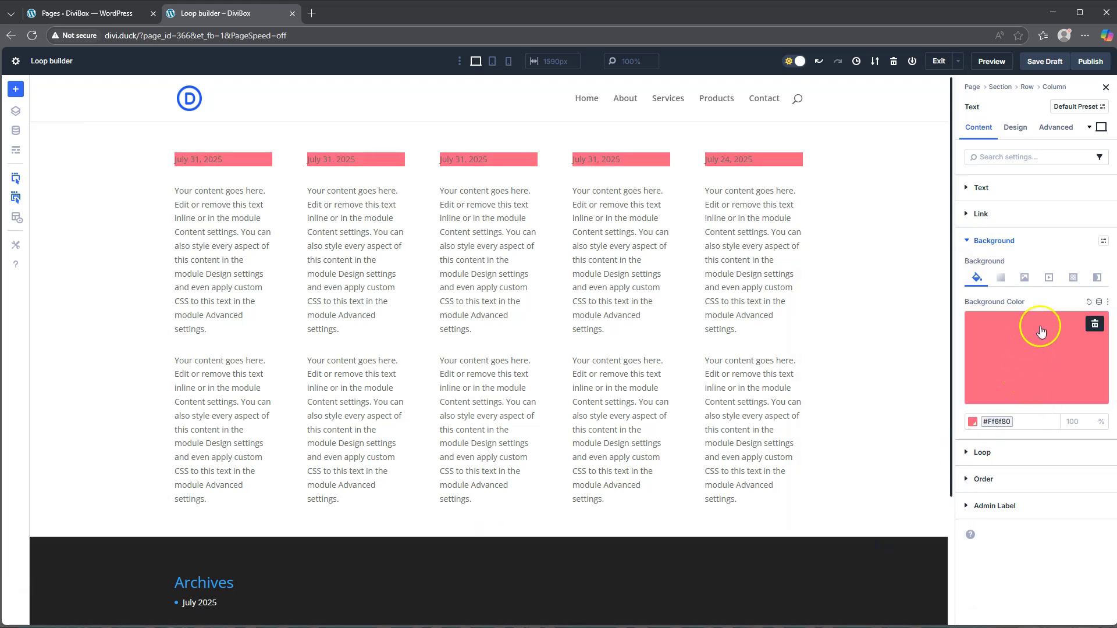
Step: Set the publish date module's text color to 1C1B1B and its text font weight to Bold
click(1015, 127)
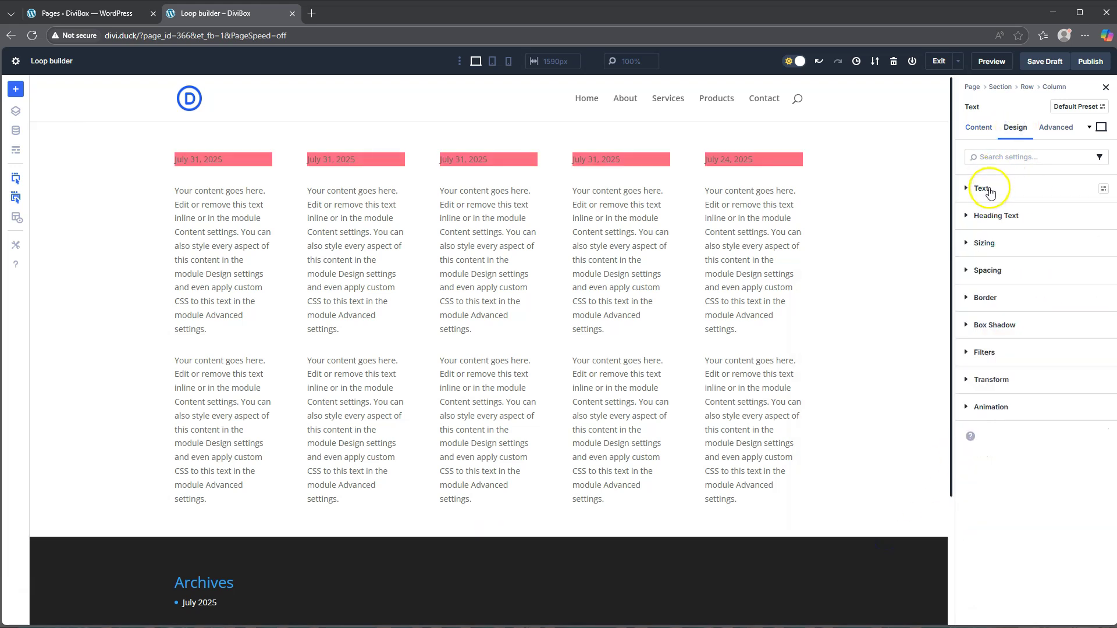
click(989, 189)
scroll(1004, 321, down, 1)
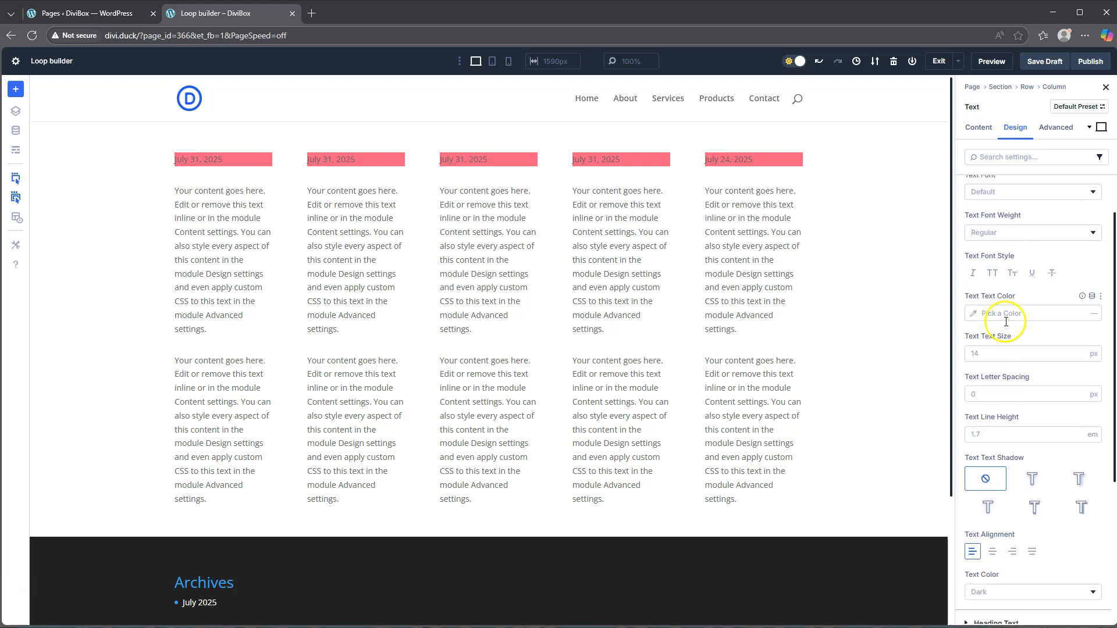
click(974, 316)
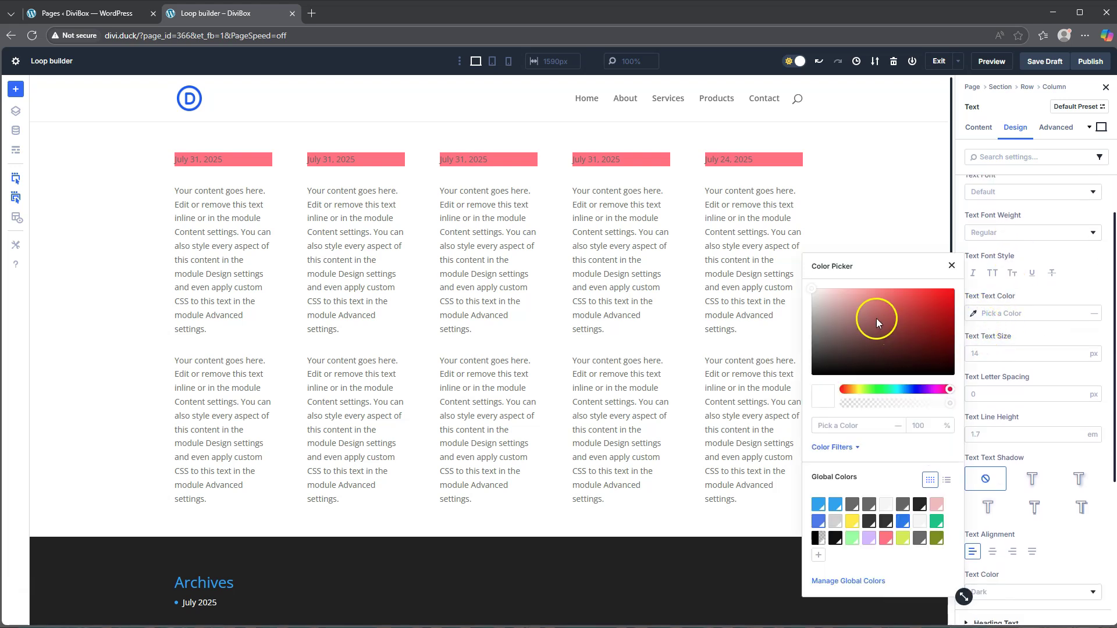
drag(915, 310, 816, 366)
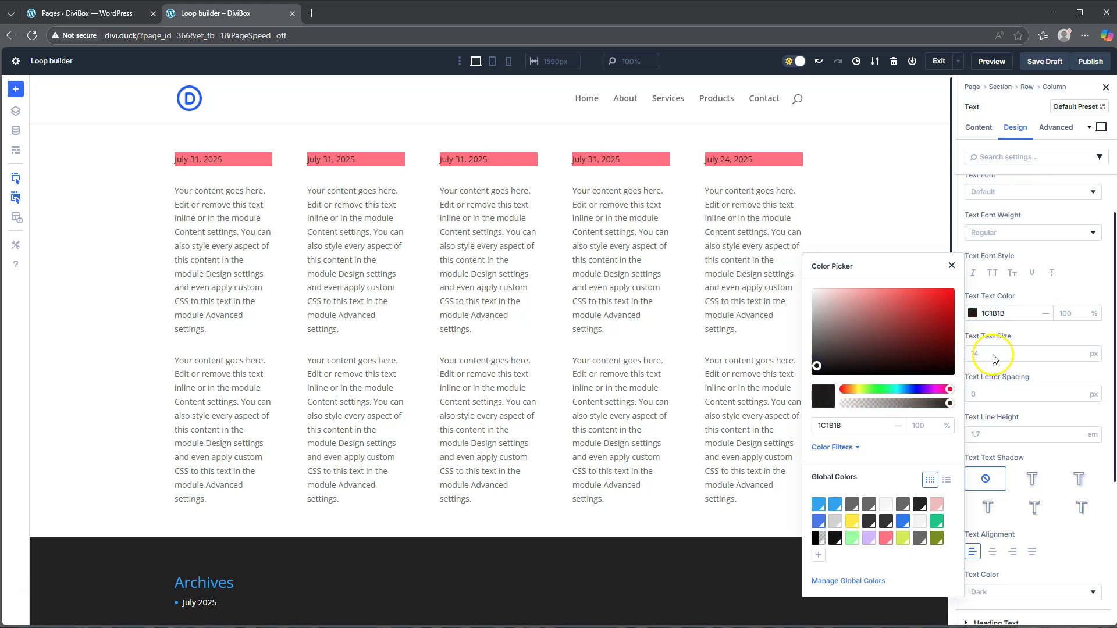
click(1034, 334)
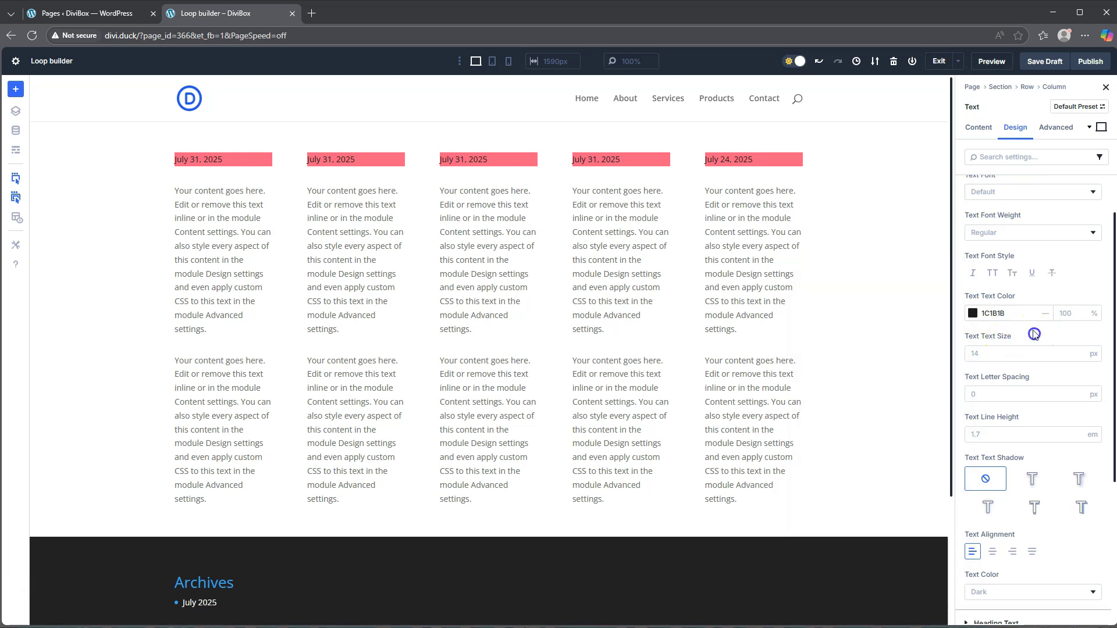
click(1010, 240)
click(983, 407)
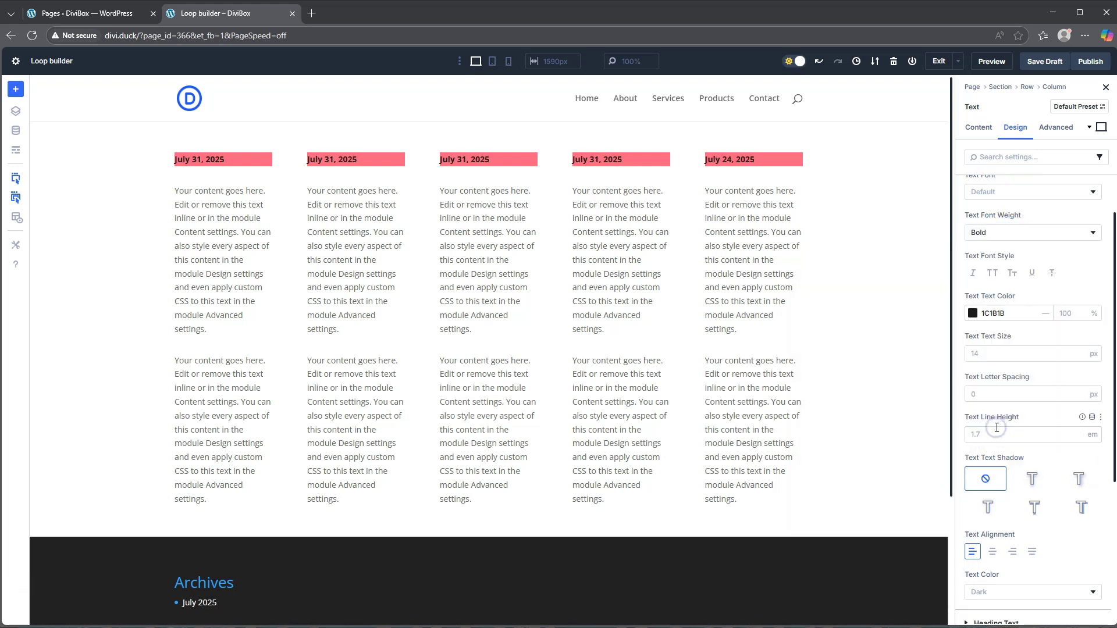
Step: Set the publish date module's left padding to 20 px
scroll(997, 454, down, 3)
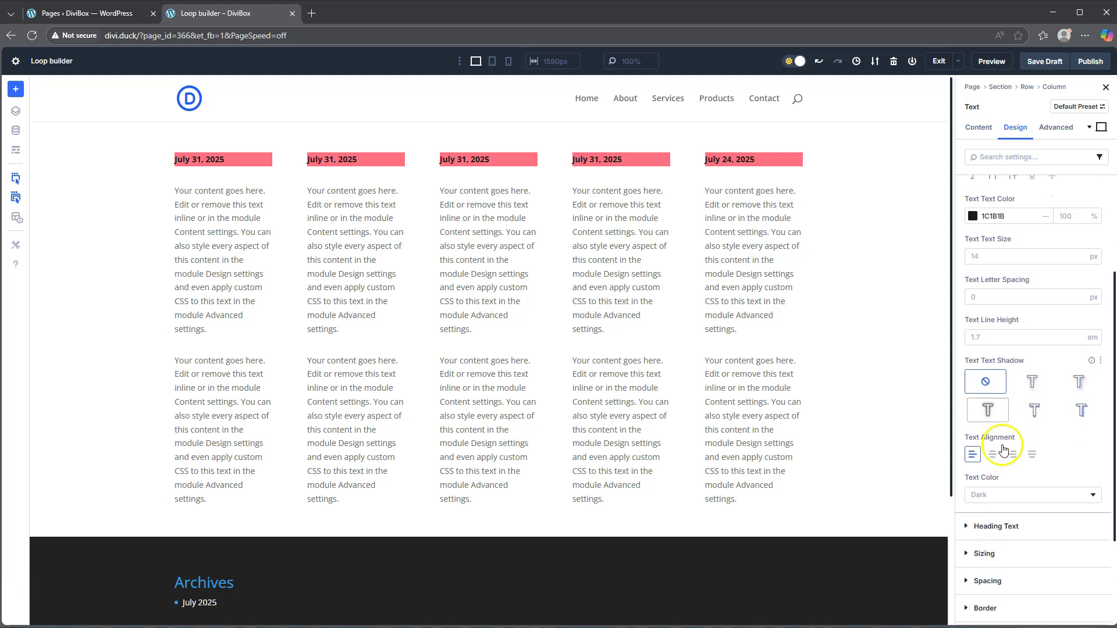
scroll(1002, 449, down, 3)
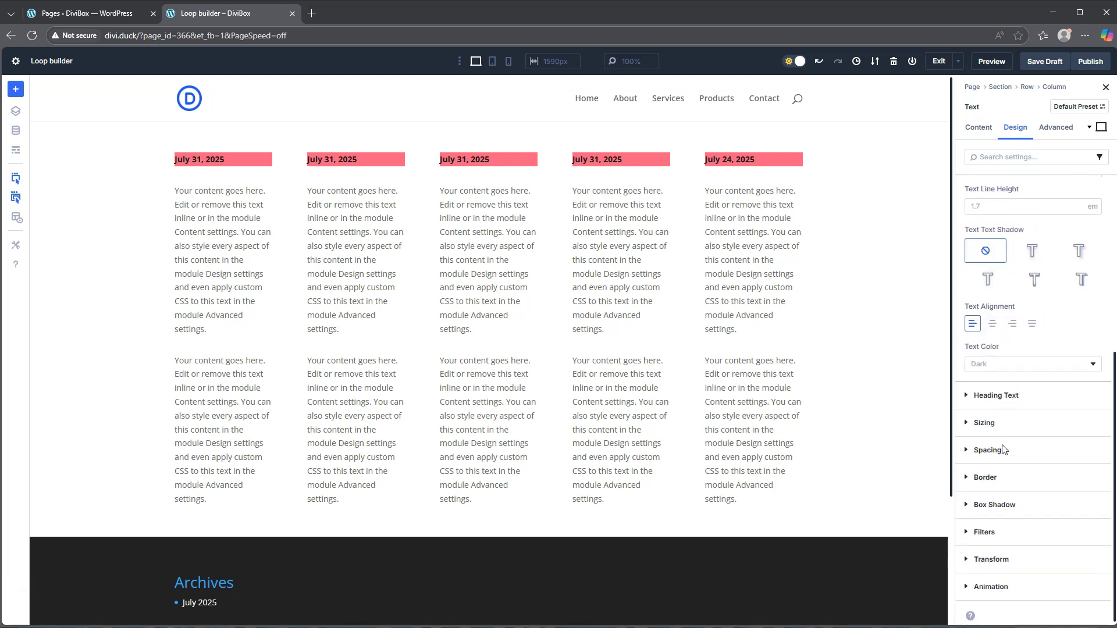
click(1002, 449)
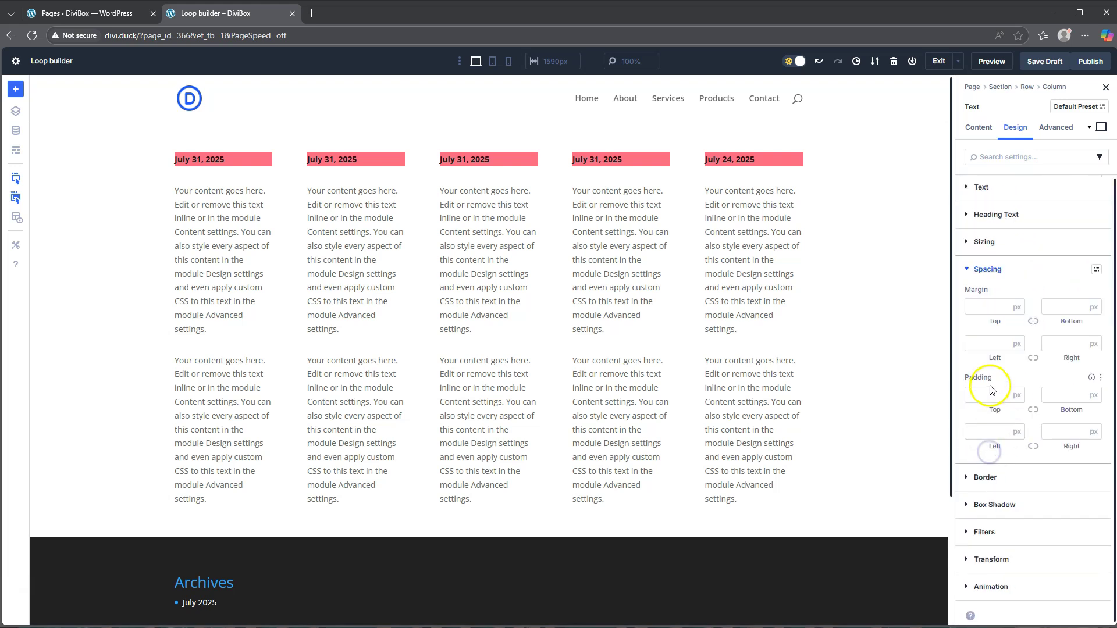
click(991, 432)
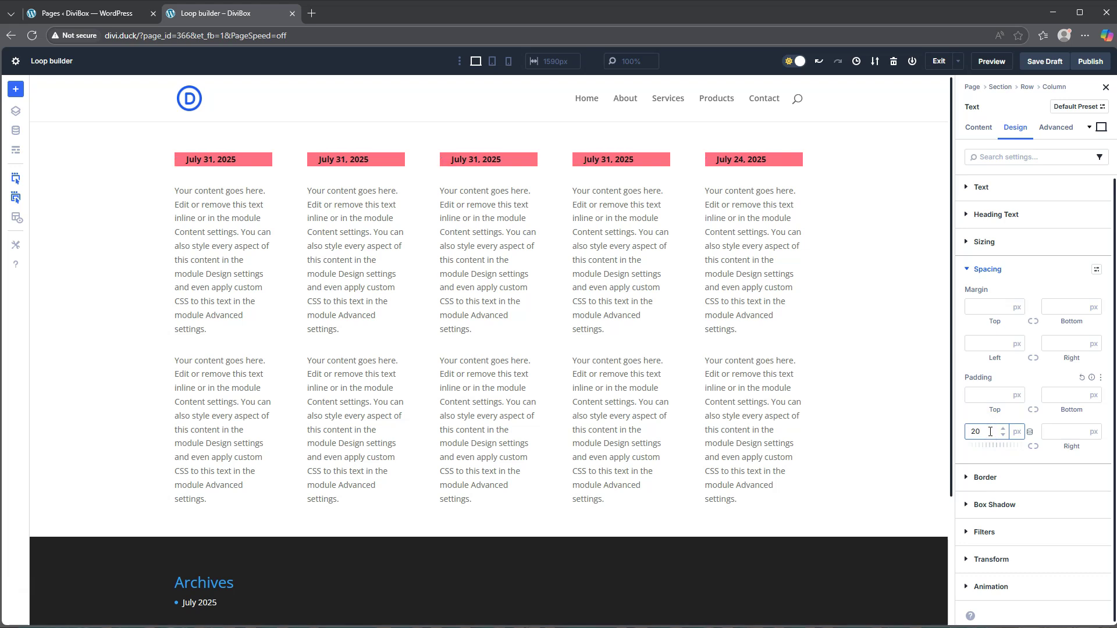
Step: Round all four corners of the publish date module with a 12 px border radius
click(985, 477)
click(997, 344)
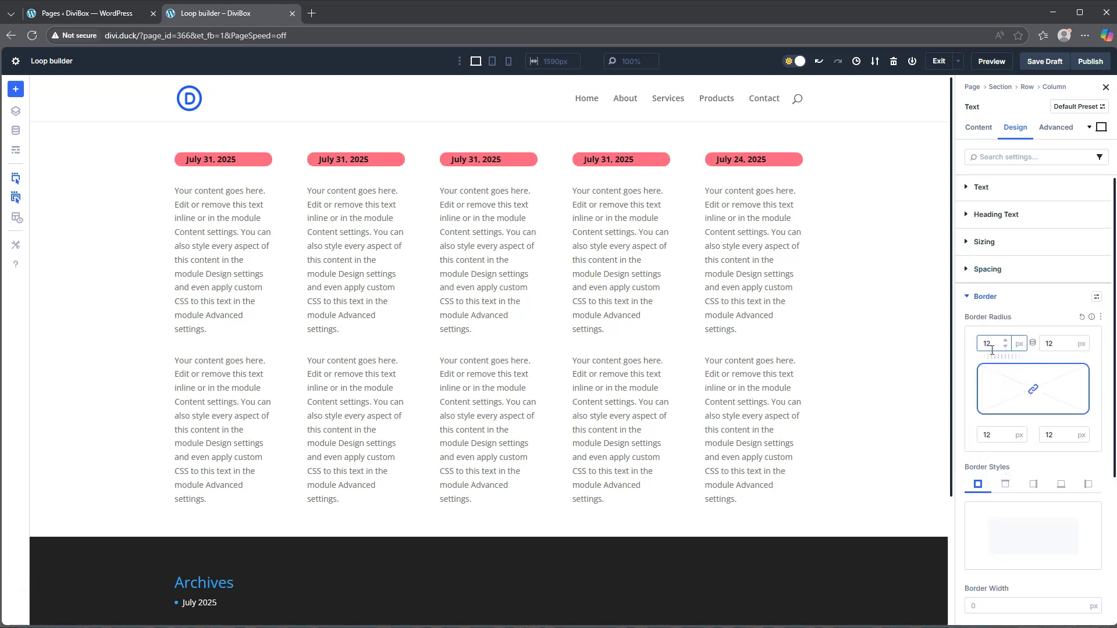
text(12)
click(989, 319)
Step: Link the publish date module's top and bottom padding and set both to 2 px
click(985, 296)
click(988, 269)
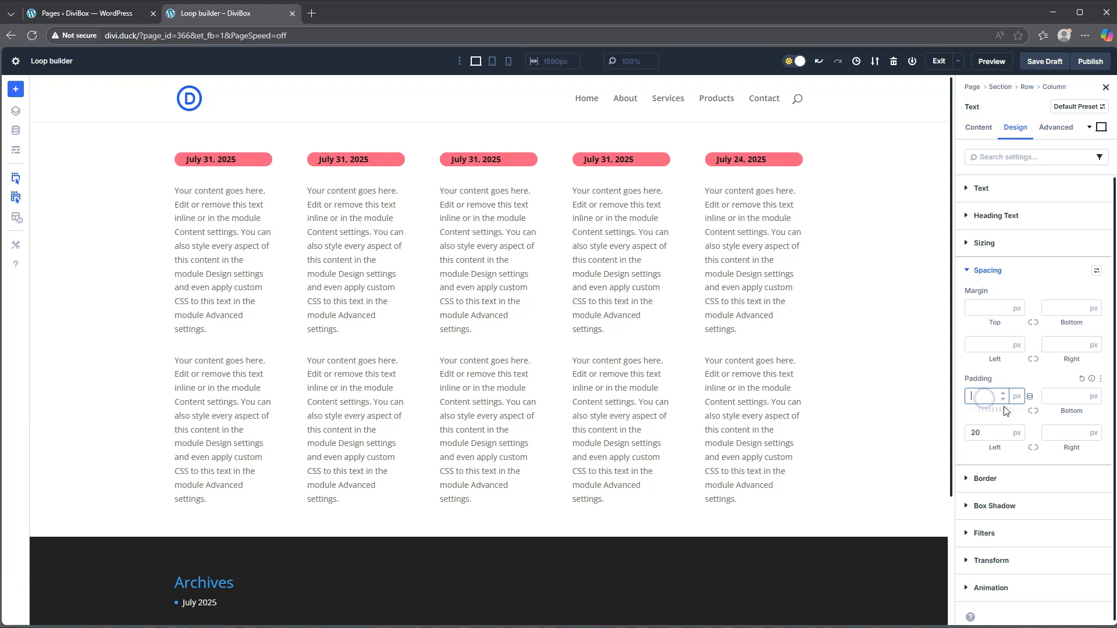
click(1034, 411)
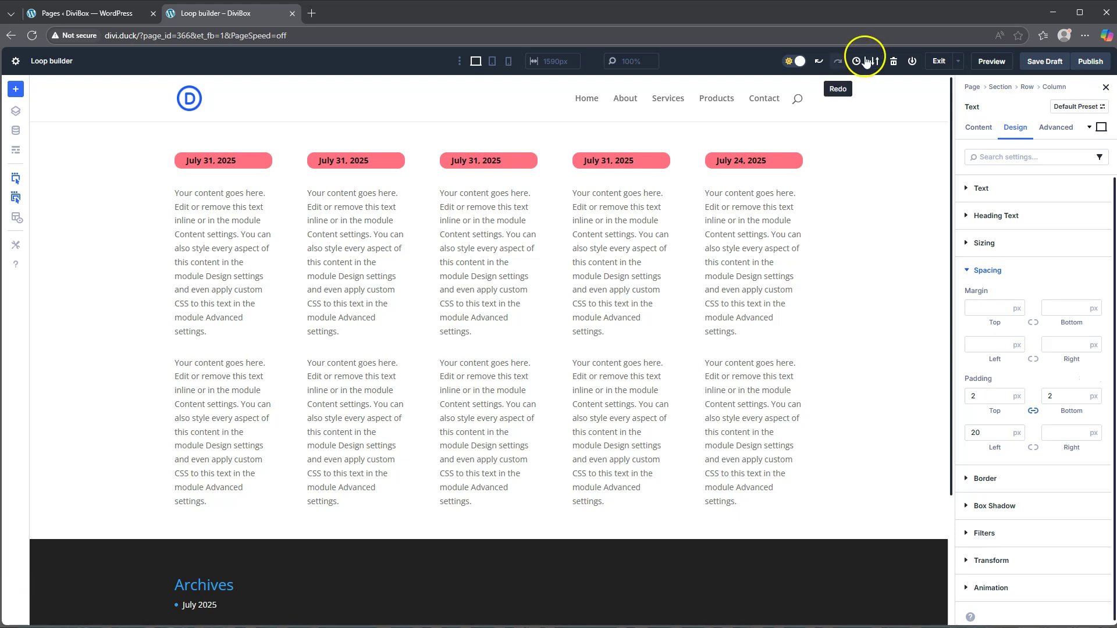
Step: Replace the body of the Text module directly below the publish date with the Loop Post Title dynamic content
click(208, 200)
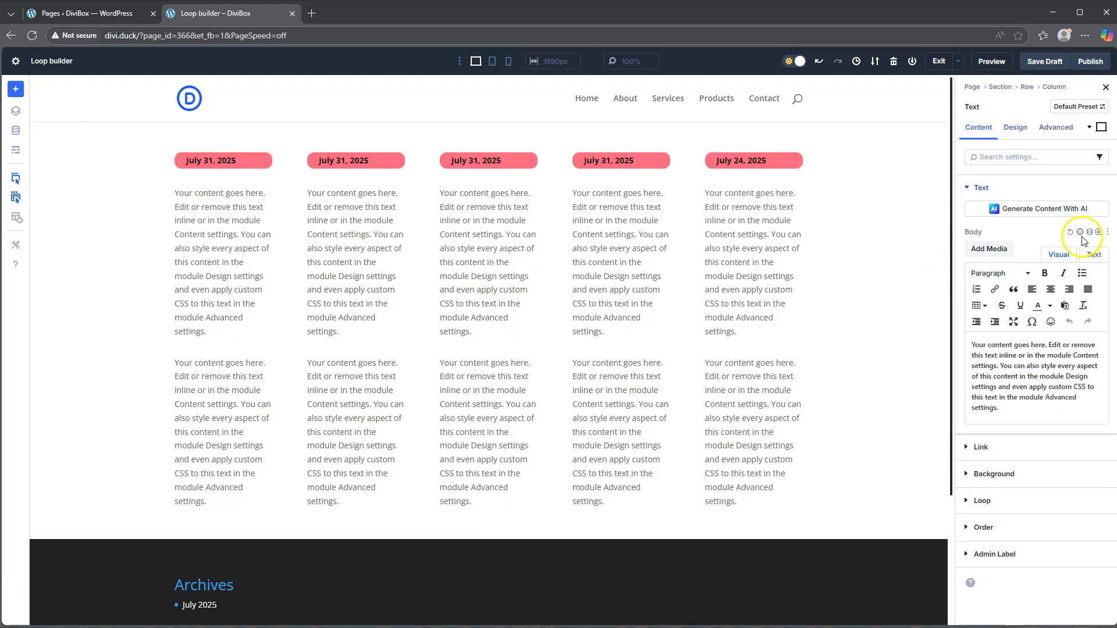
click(1090, 233)
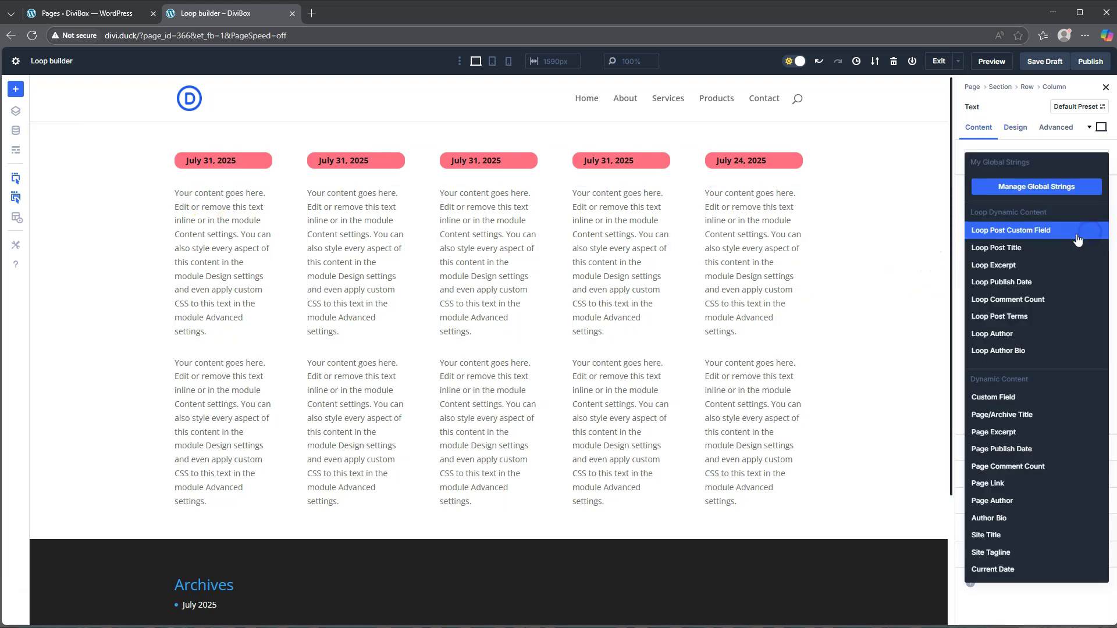
click(1019, 244)
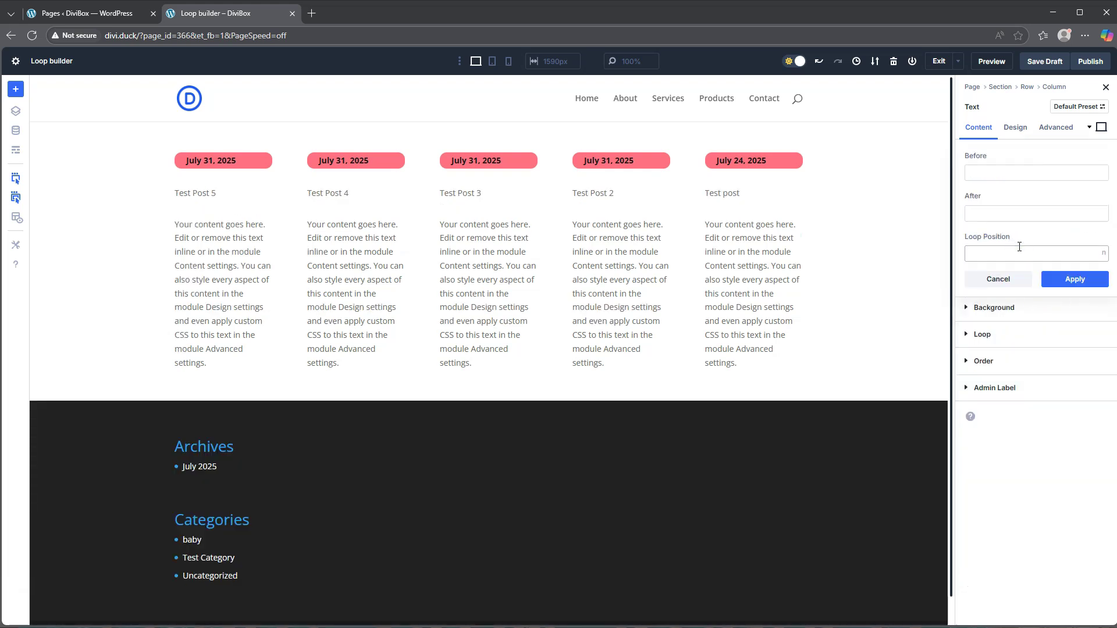
click(1024, 228)
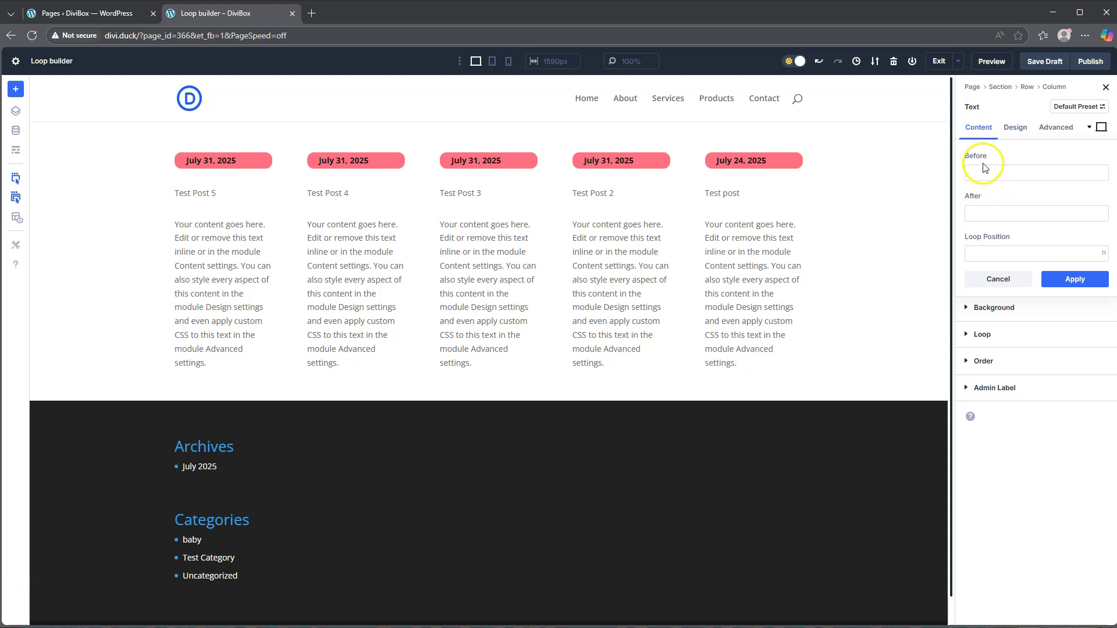
click(978, 200)
click(988, 212)
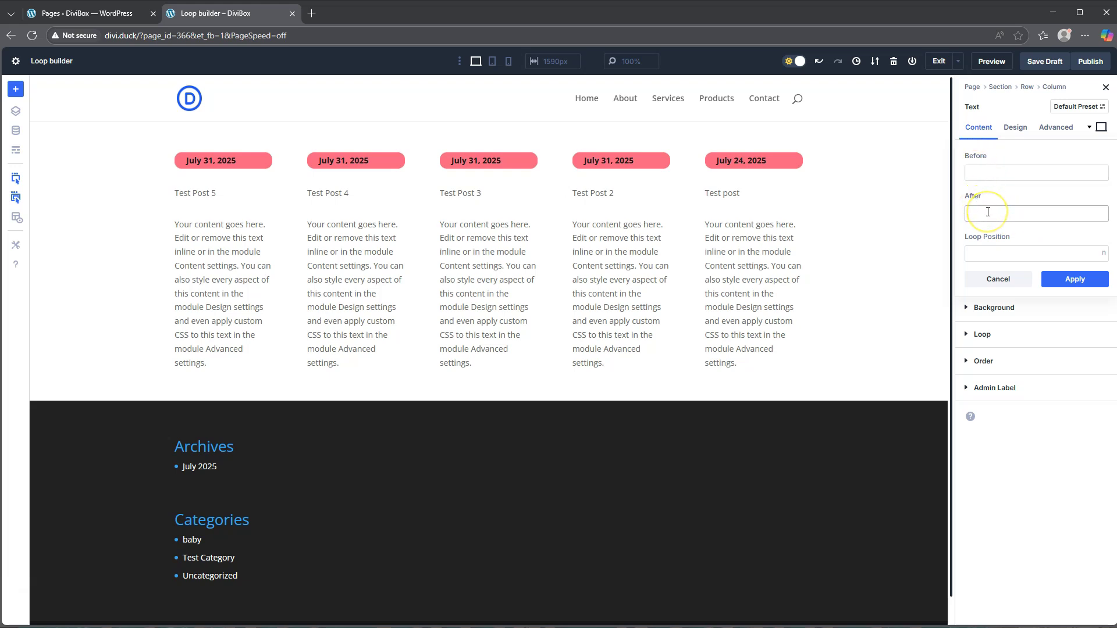
click(992, 232)
click(966, 221)
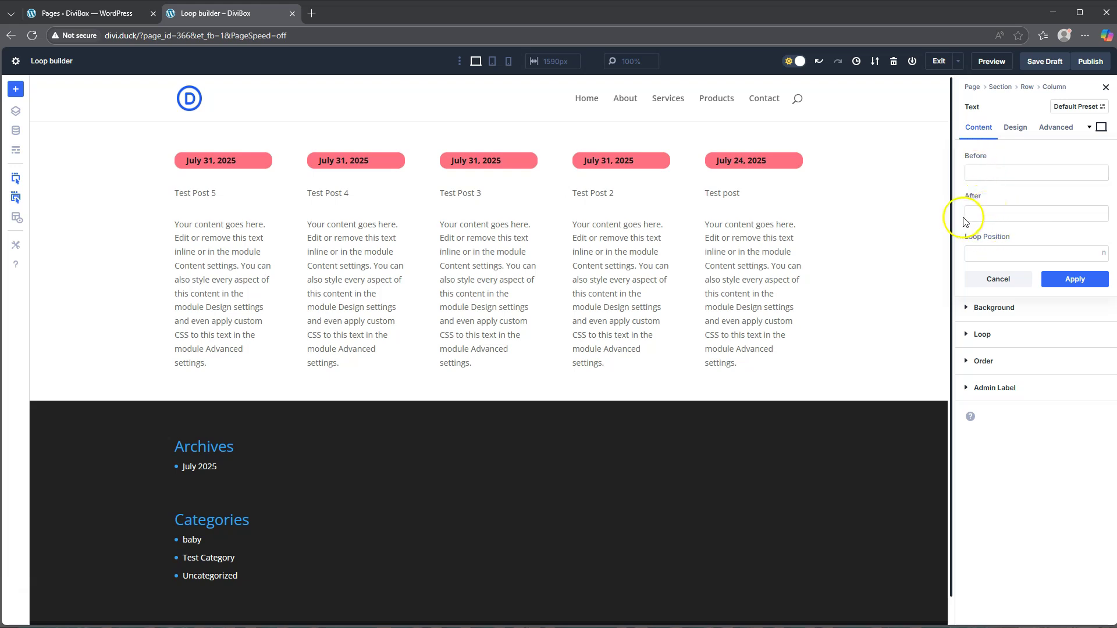
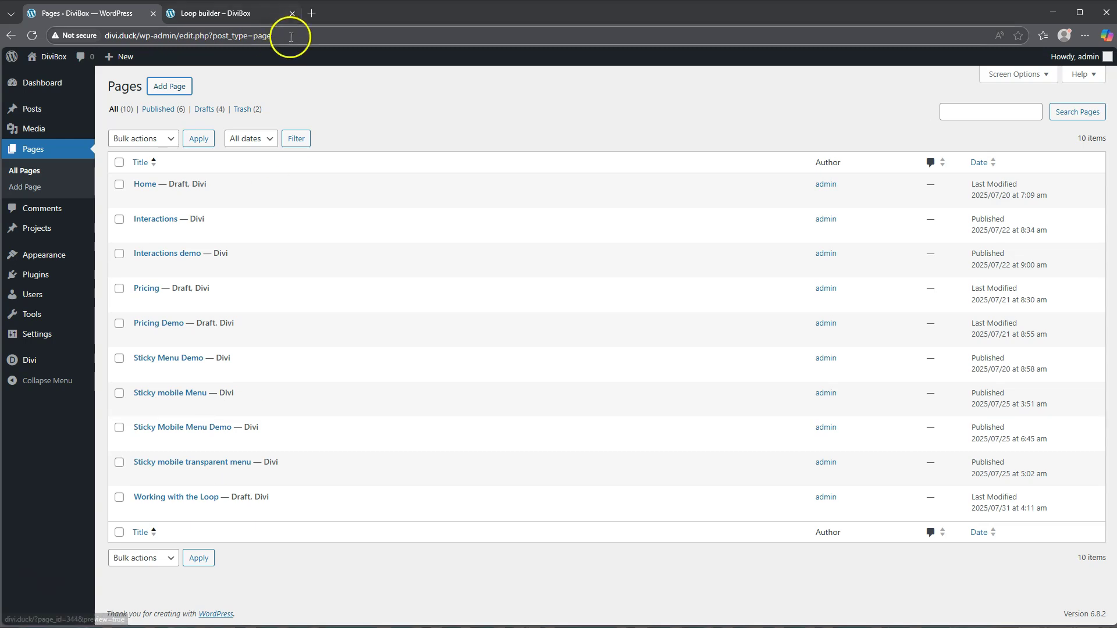
Step: Open dividuck.com in a new browser tab and go to its Divi Tutorials page to view the blog post cards
click(311, 13)
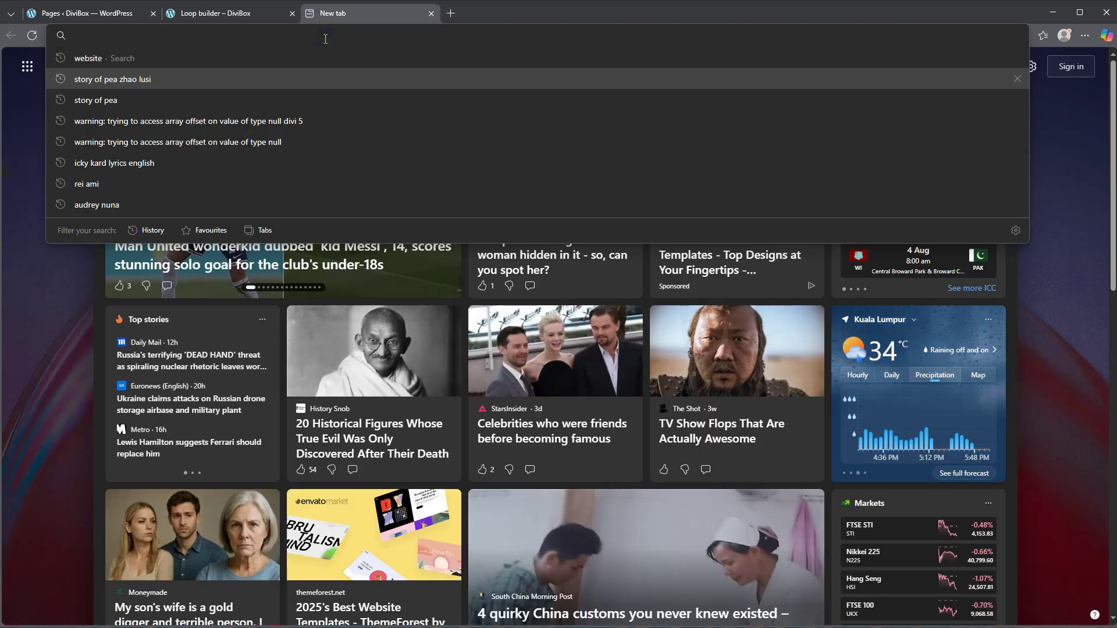
text(dividuck.com)
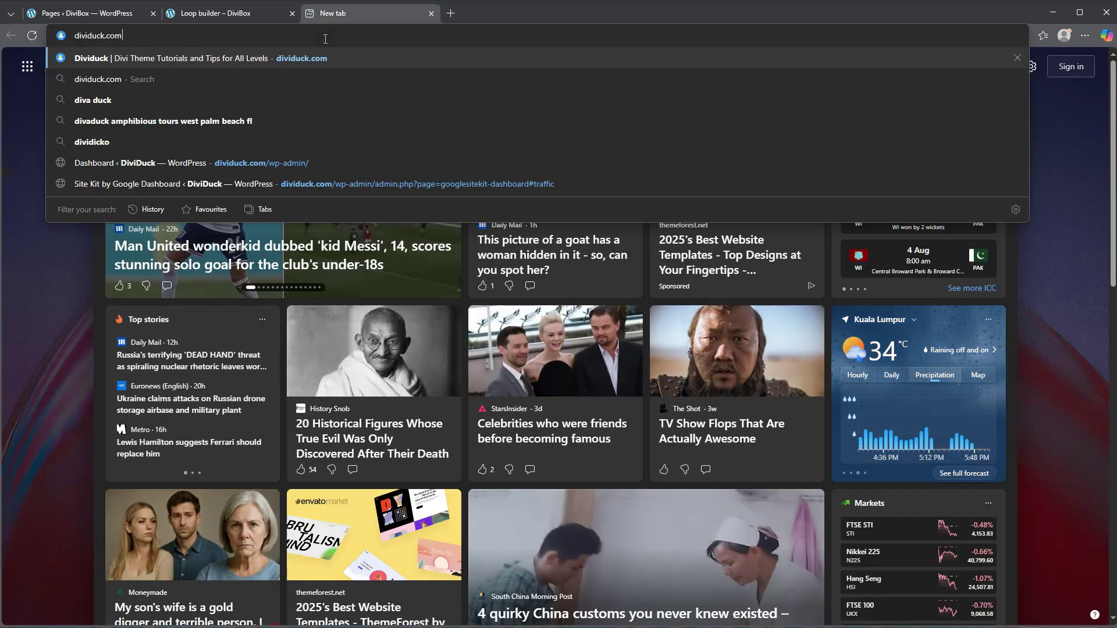
key(Return)
click(406, 64)
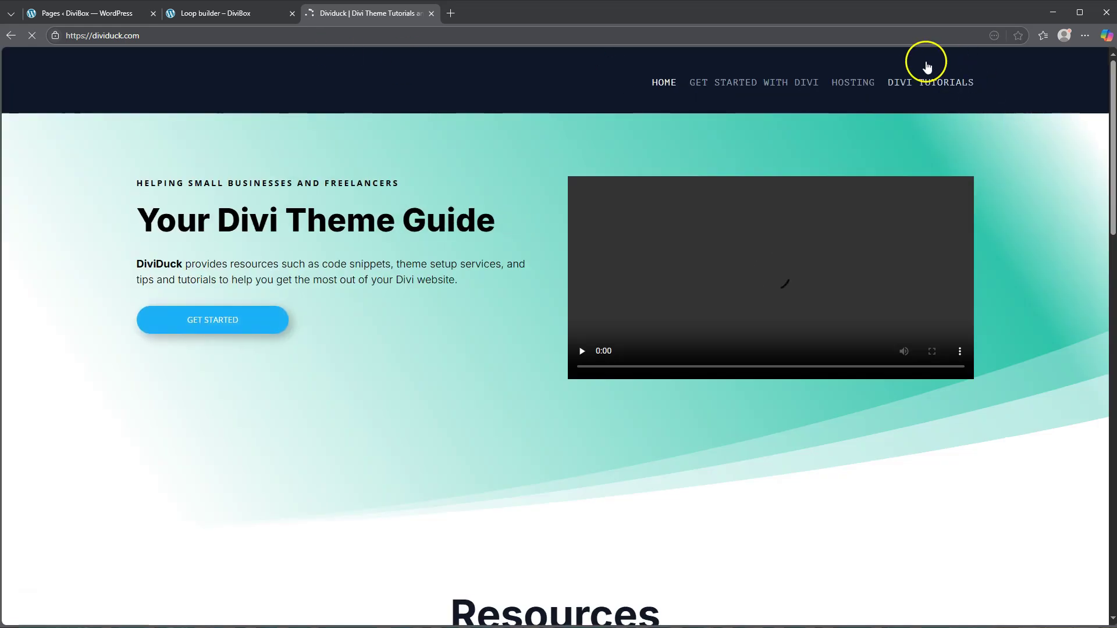
click(928, 82)
scroll(584, 345, down, 7)
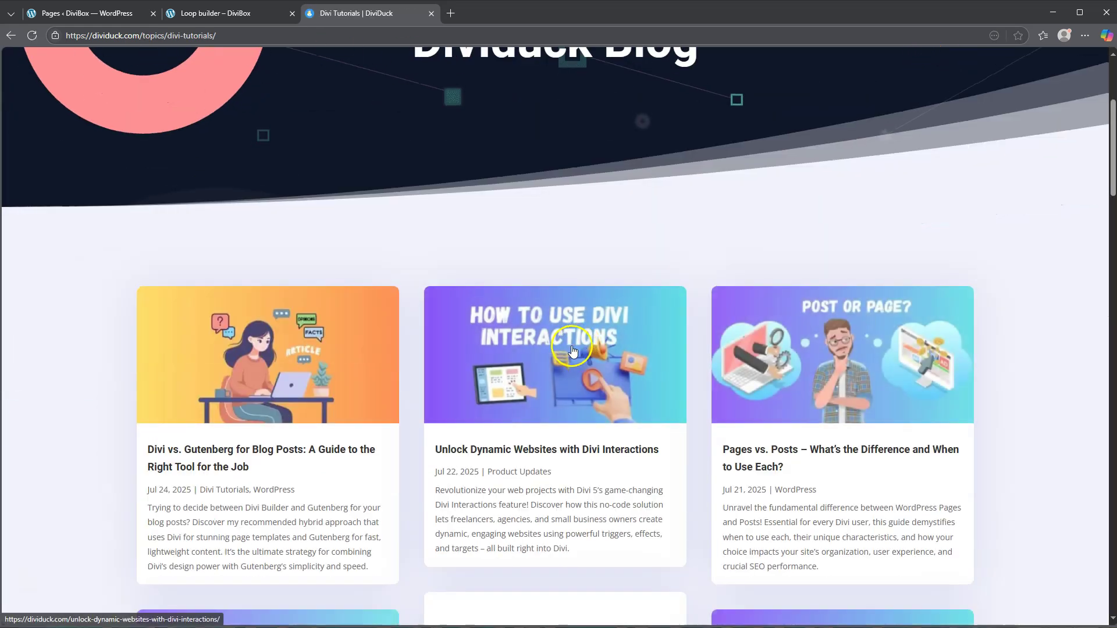
Step: Inspect the heading tag of the "Unlock Dynamic Websites with Divi Interactions" post title, and close the developer tools
right_click(499, 222)
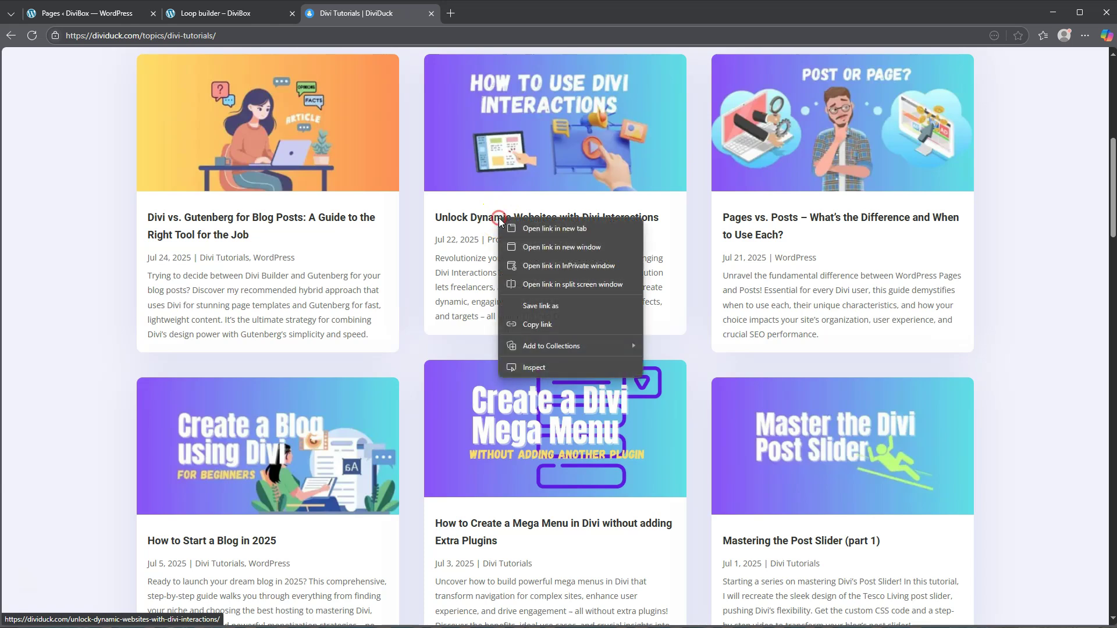
click(539, 371)
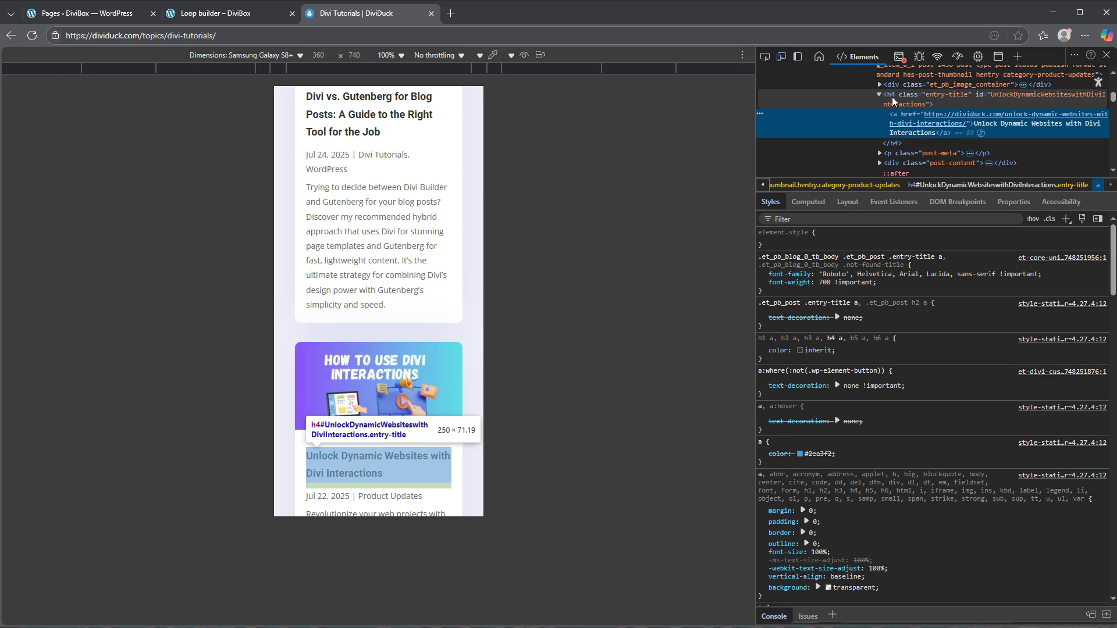
click(1107, 55)
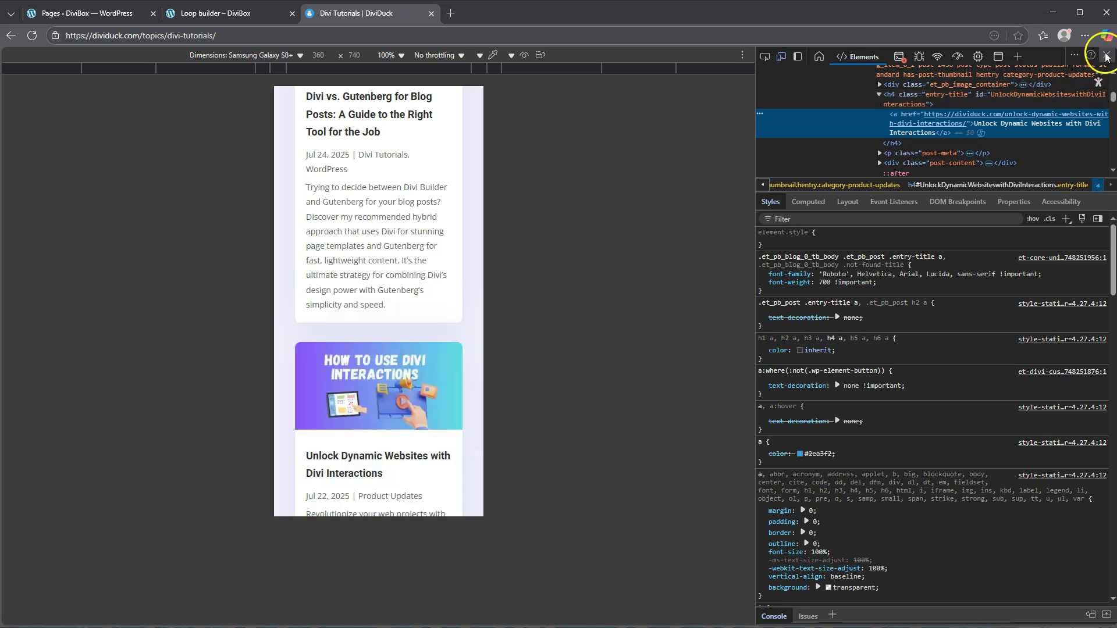
click(529, 12)
scroll(400, 187, down, 5)
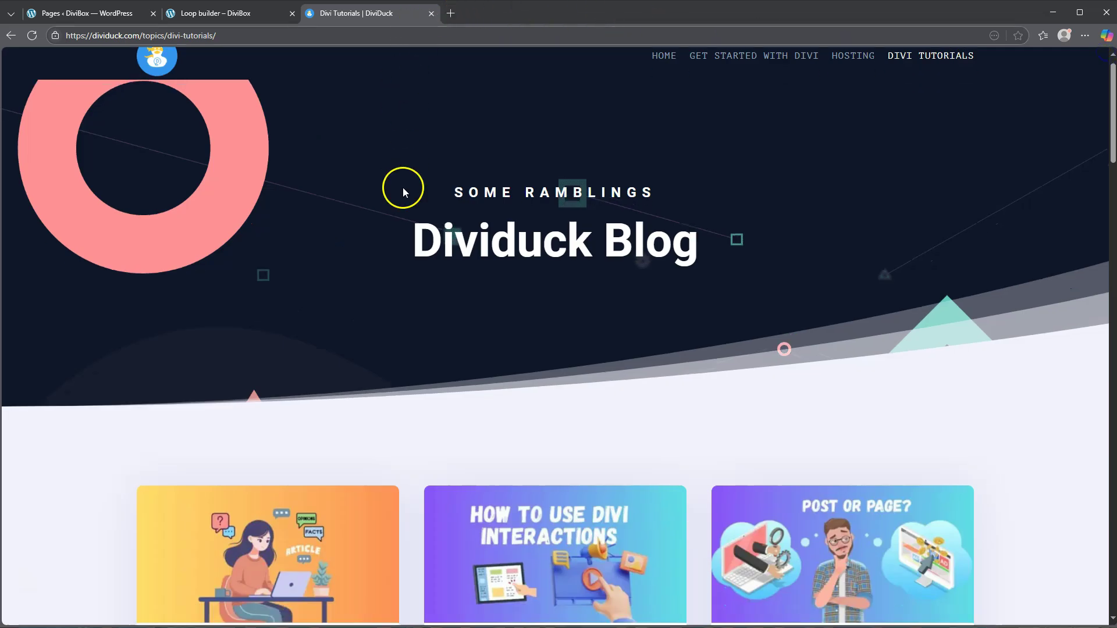
Step: Return to the Loop builder page and wrap the Loop Post Title with <h3> before and </h3> after, and apply it
click(227, 14)
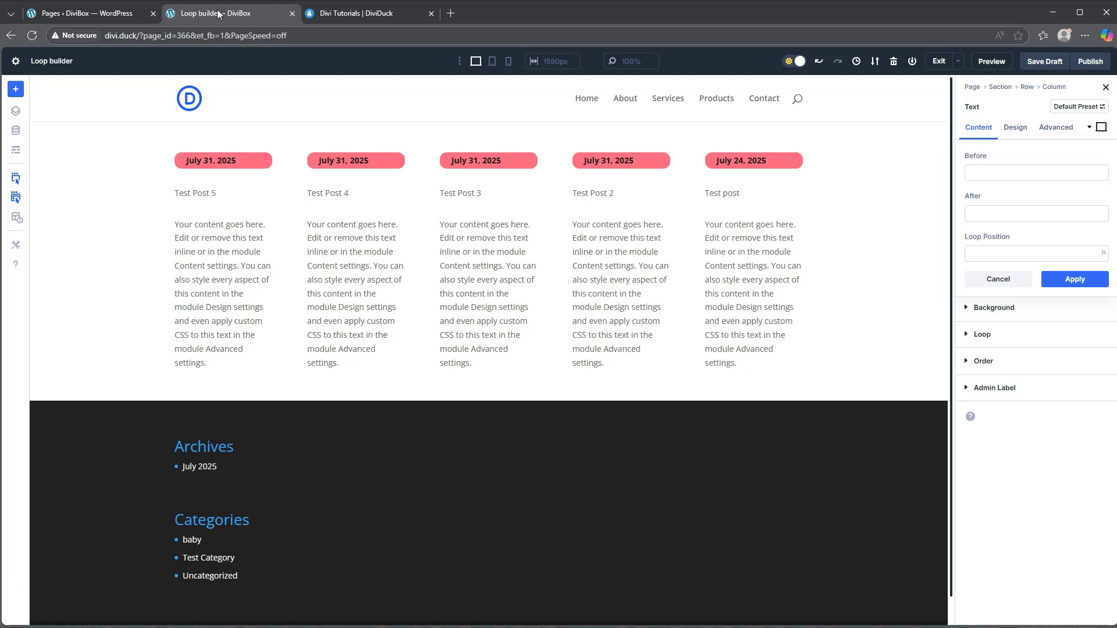
mouse_move(209, 196)
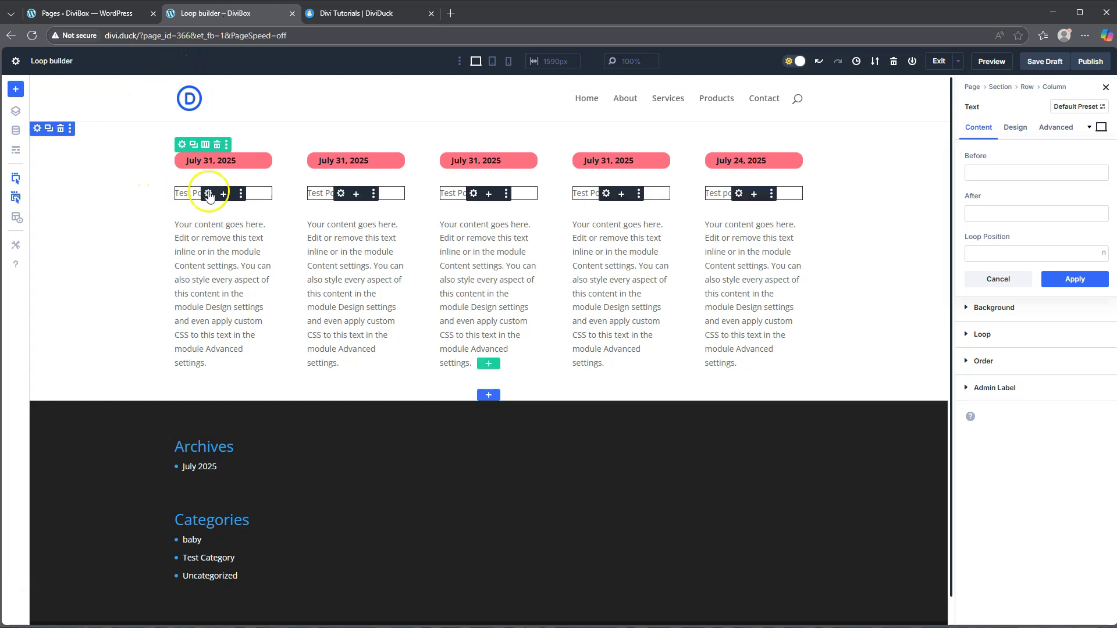
click(990, 174)
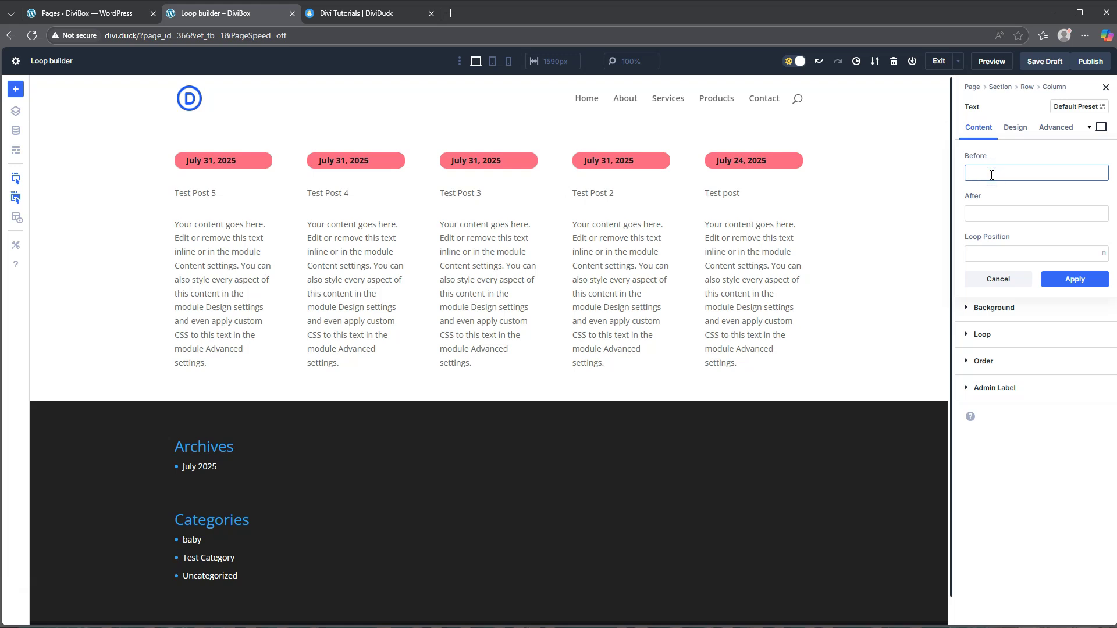
text(<h3>)
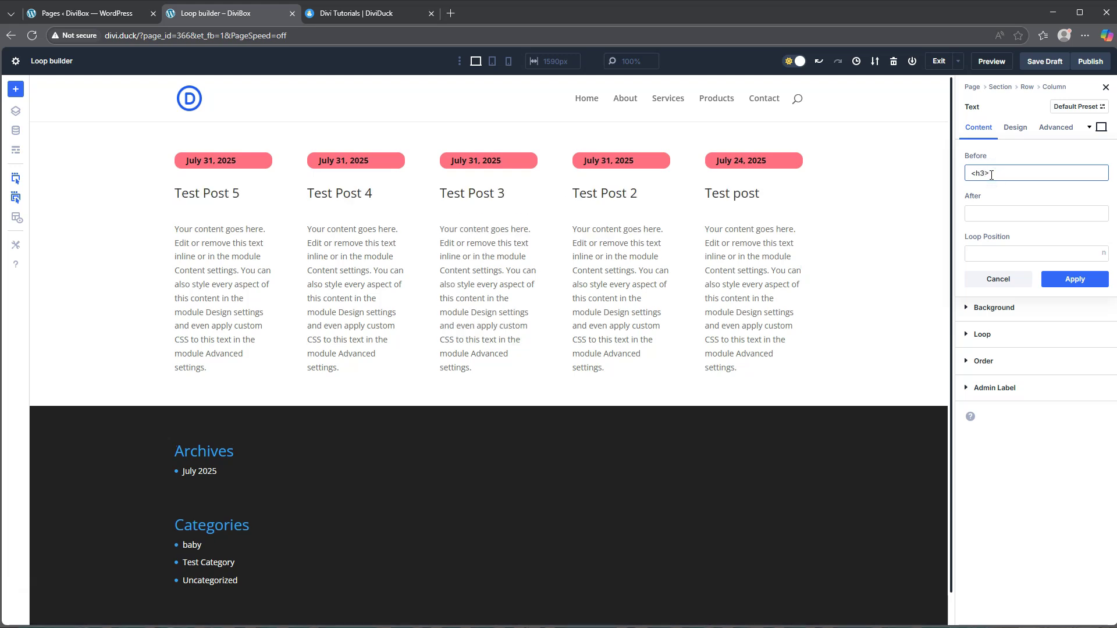
click(991, 214)
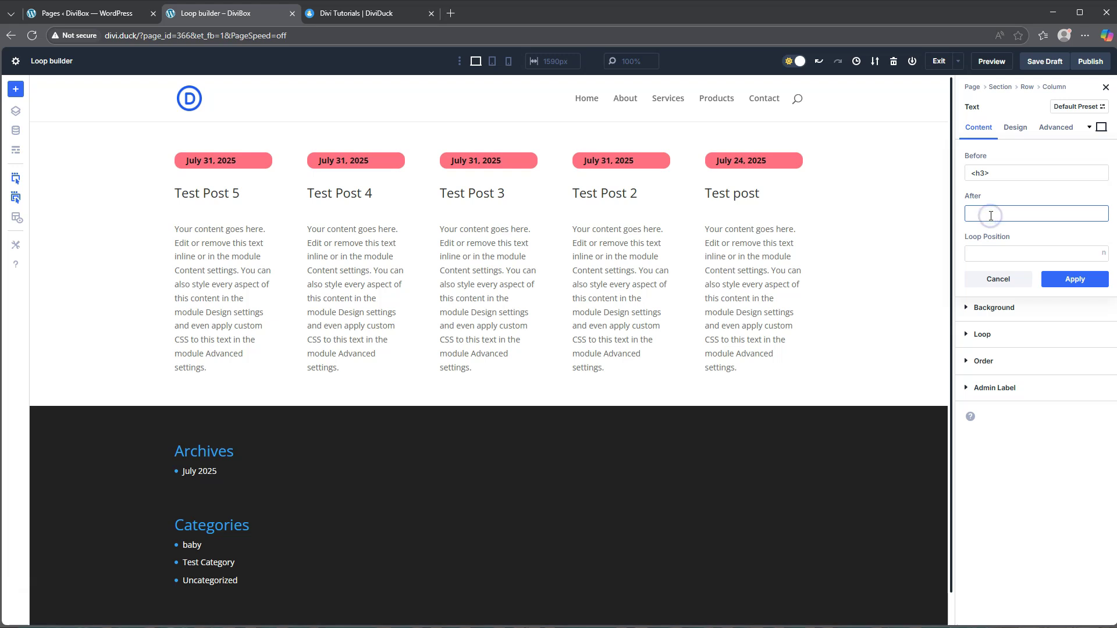
text(</h3>)
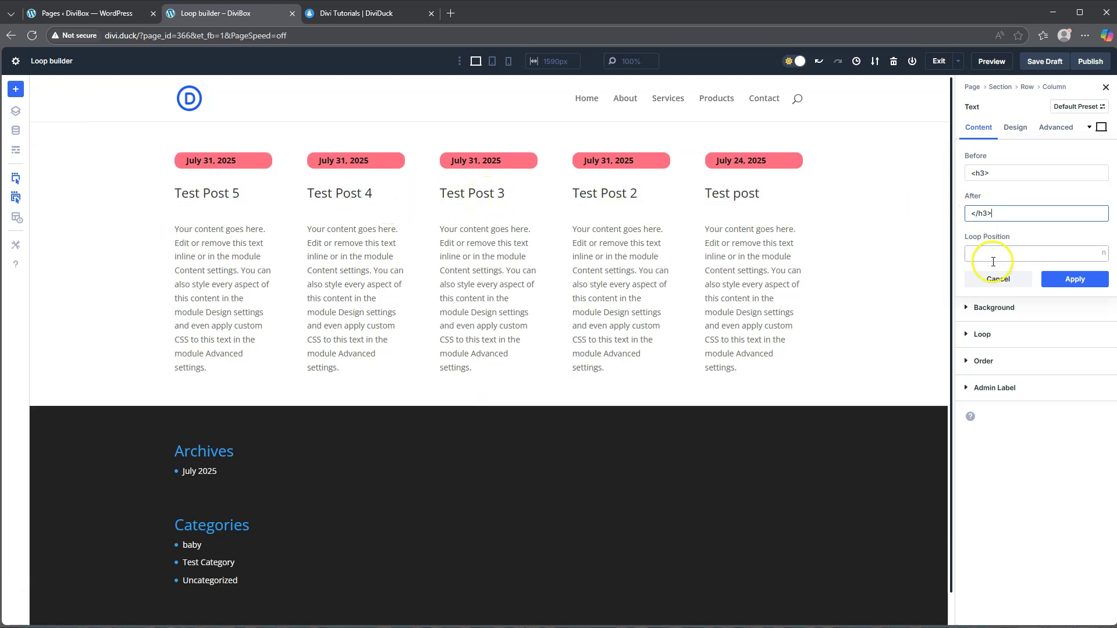
click(1075, 282)
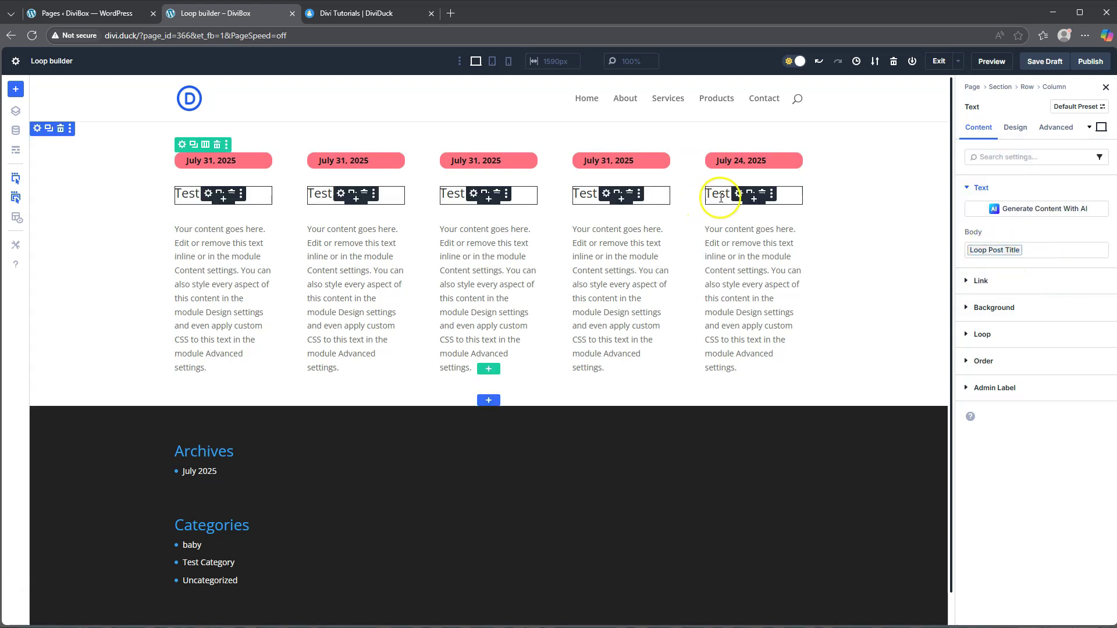
Step: Set the post title module's H3 heading font weight to Semi Bold
click(1015, 126)
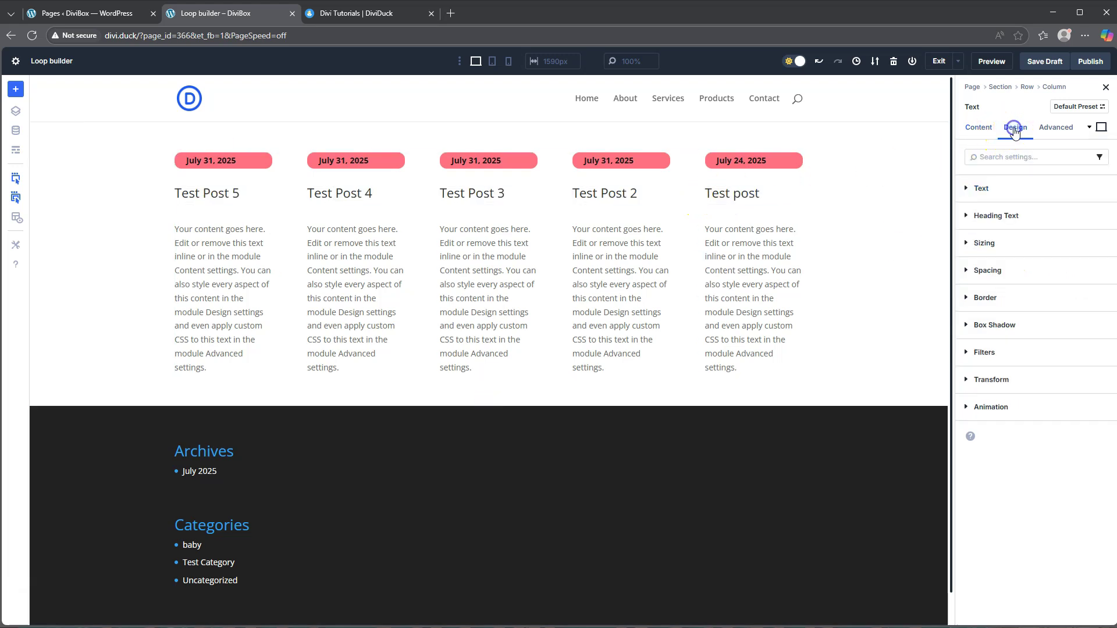
click(996, 215)
click(1021, 236)
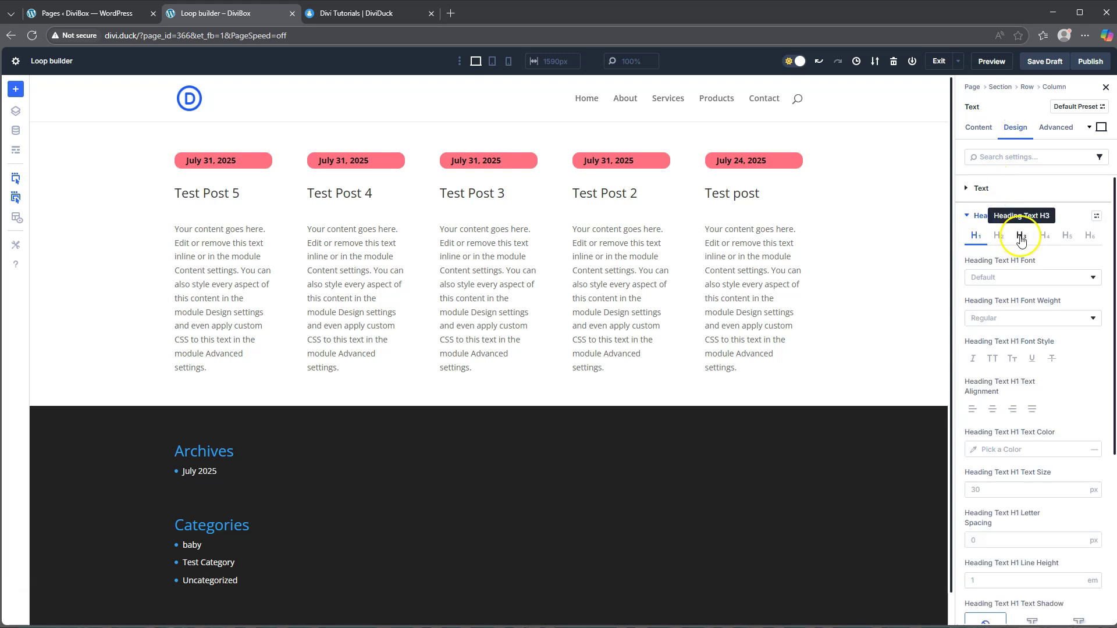
click(1007, 320)
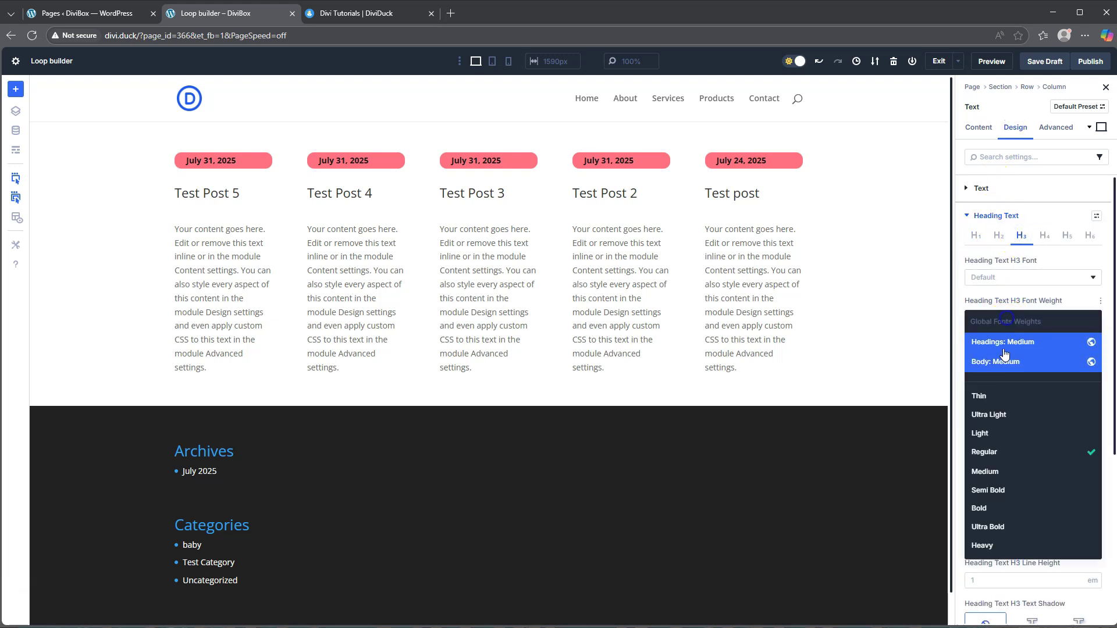
click(1003, 490)
scroll(1012, 460, down, 1)
scroll(1009, 460, down, 3)
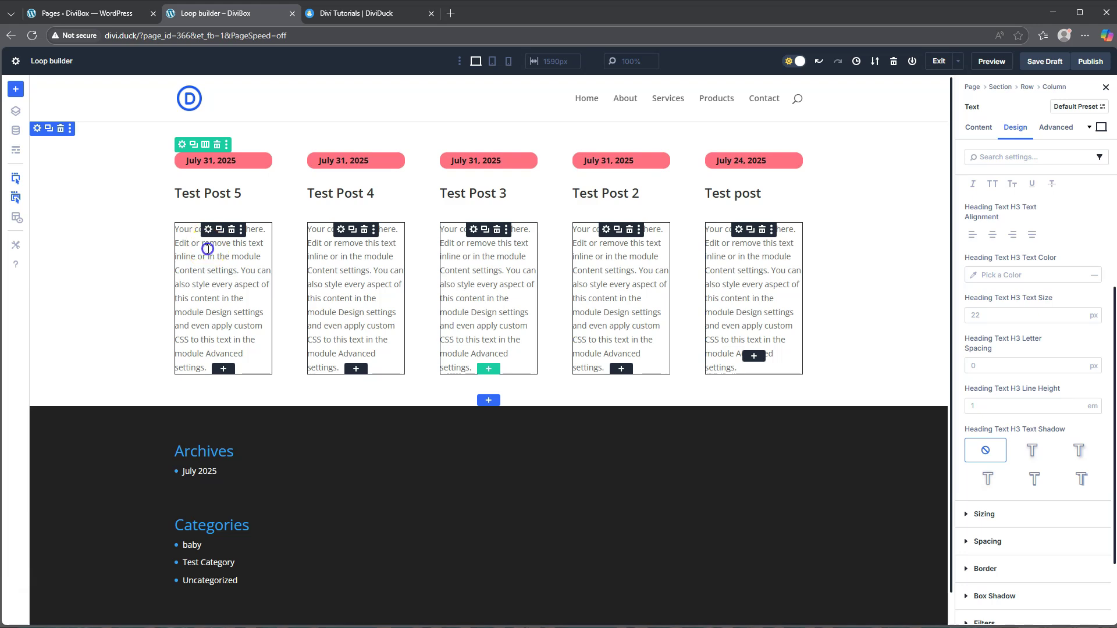
Step: Replace the placeholder body of the Text module below the post title with the Loop Excerpt dynamic content
click(210, 249)
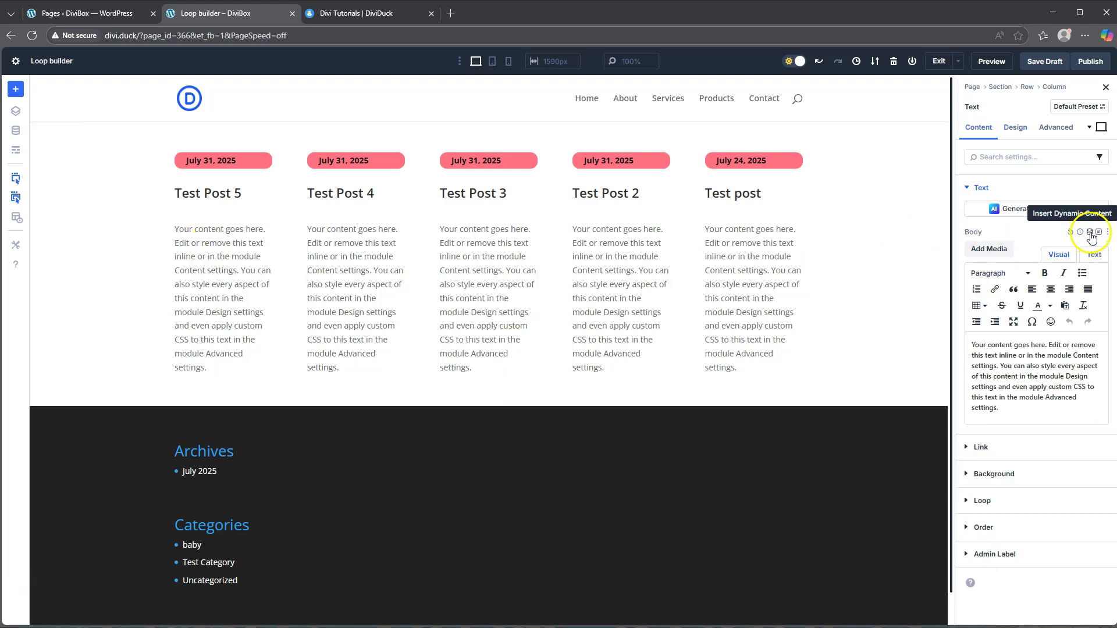
click(1090, 231)
click(1023, 265)
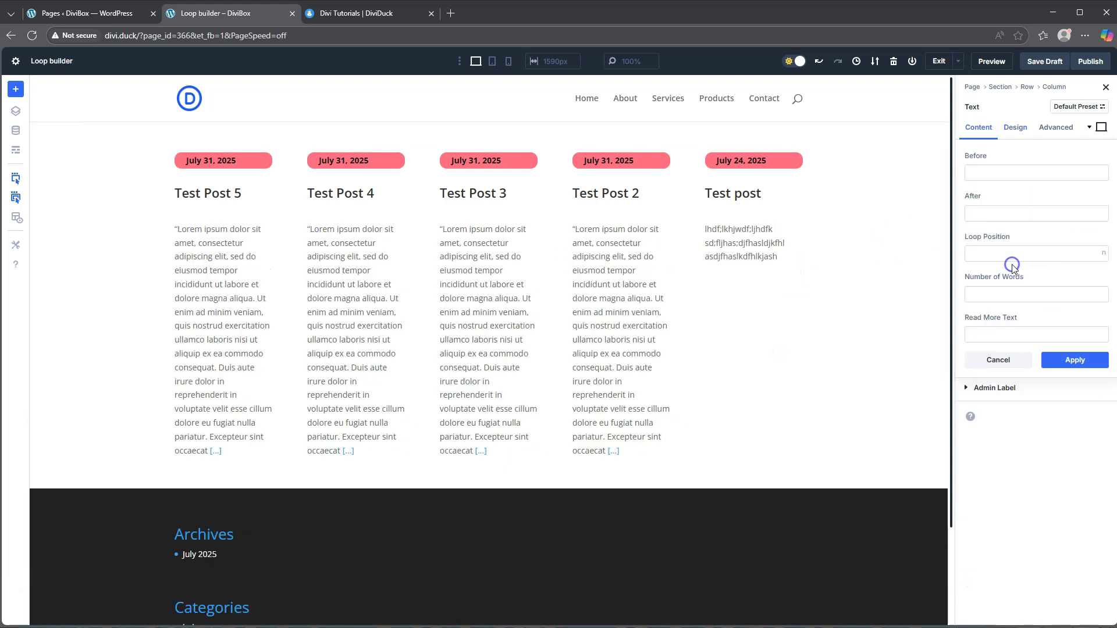
click(1019, 260)
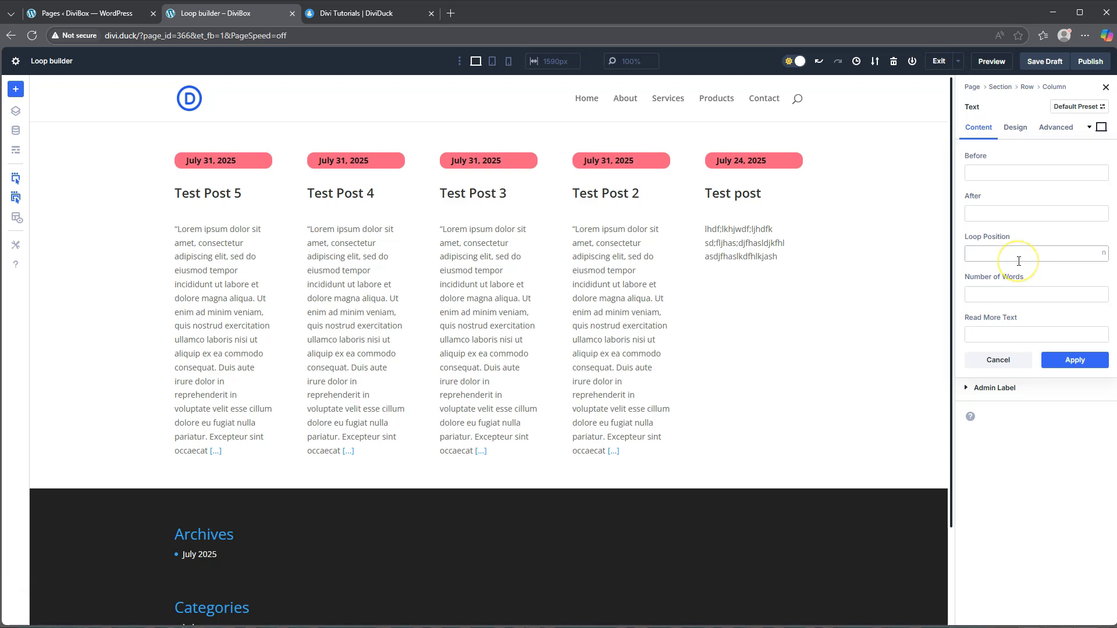
click(982, 176)
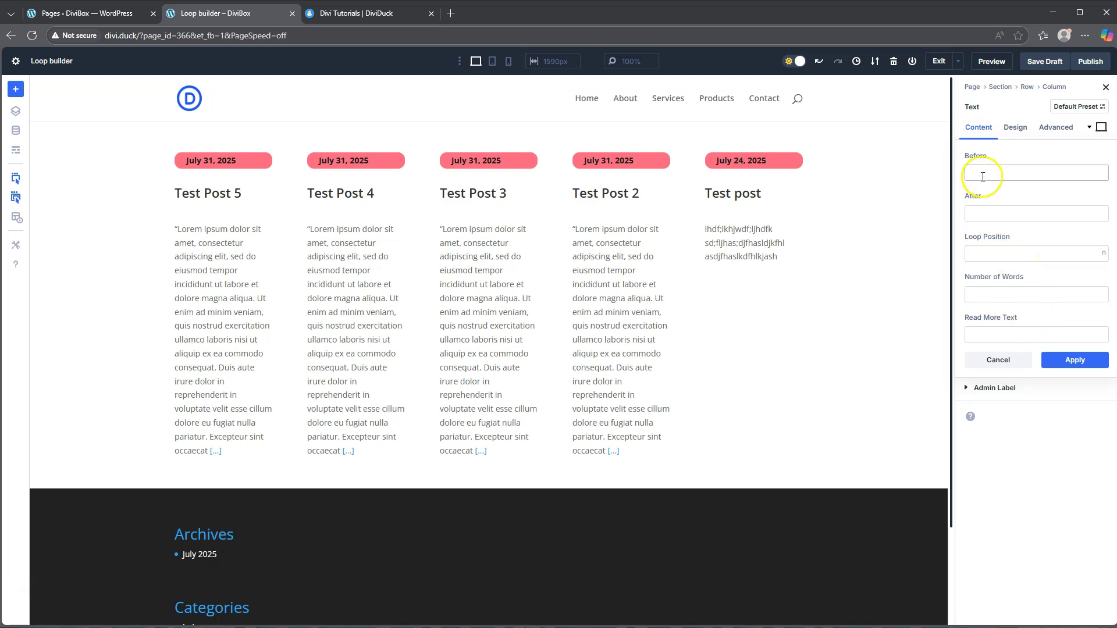
click(975, 213)
click(989, 252)
click(996, 290)
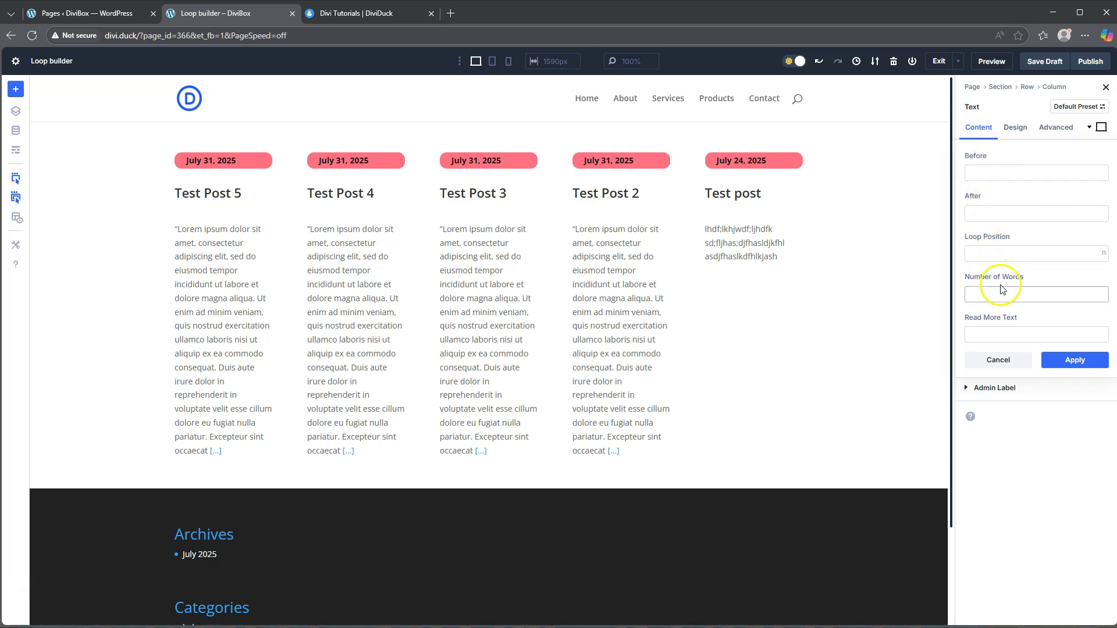
Step: Limit the Loop Excerpt to 12 words
click(991, 295)
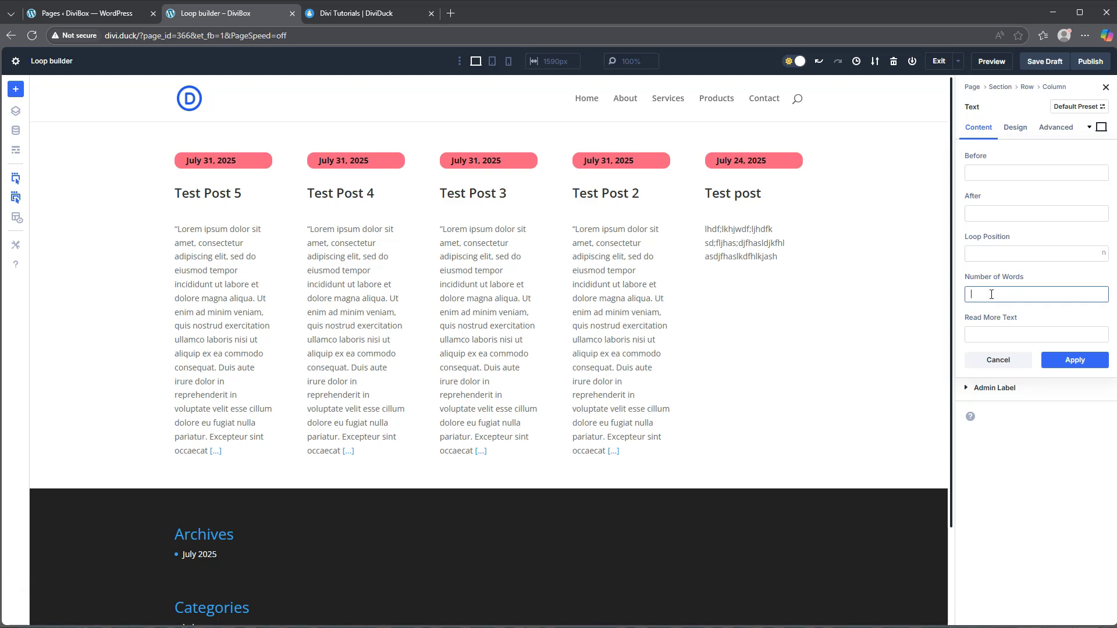
text(12)
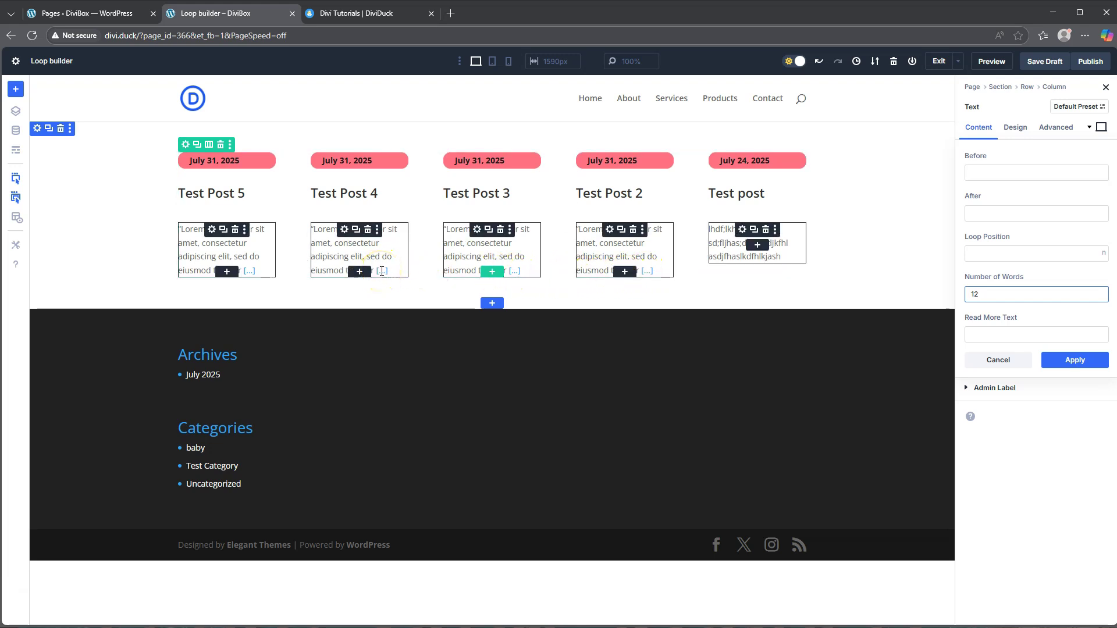
Step: Try "Read more" and "Get Educated" as the excerpt's Read More Text, clearing each one
click(1023, 337)
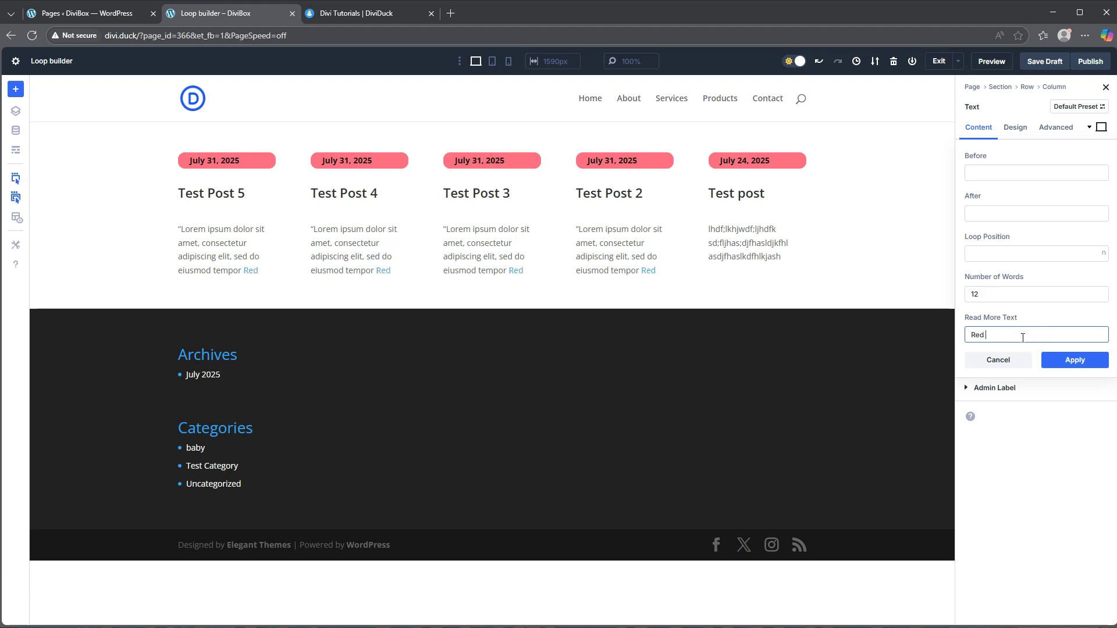
text(Read mor)
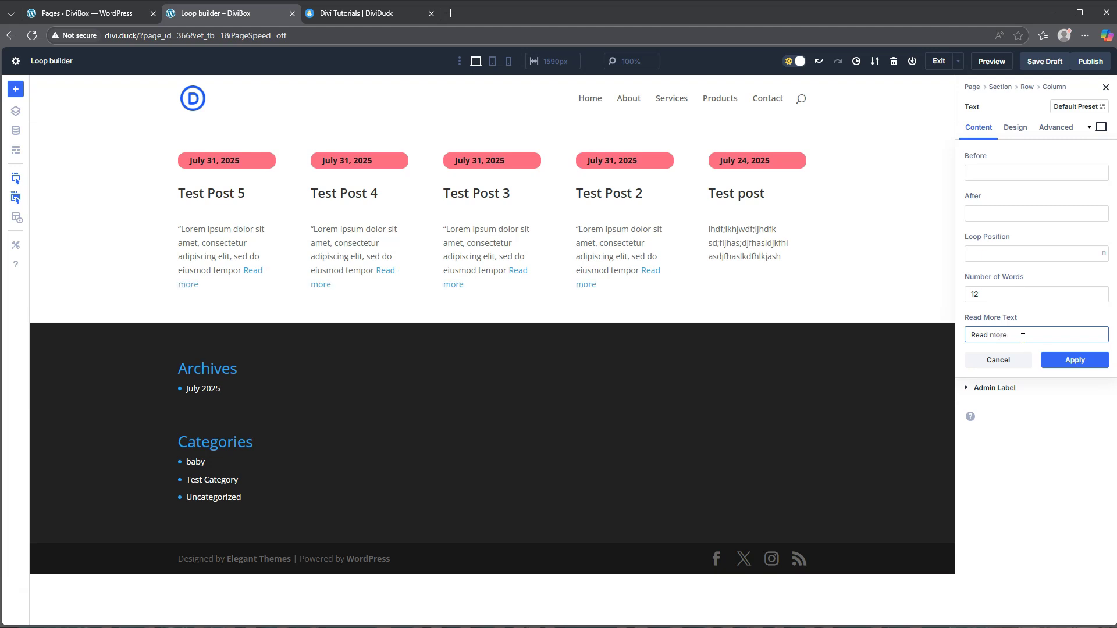
key(ctrl+a)
key(BackSpace)
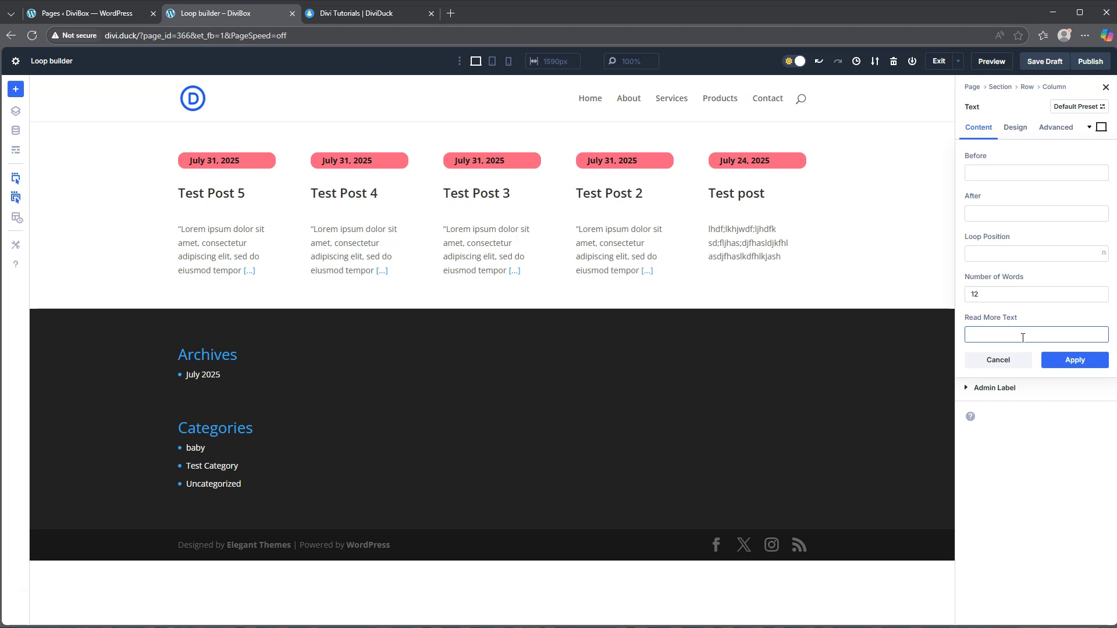
text(Get Educated)
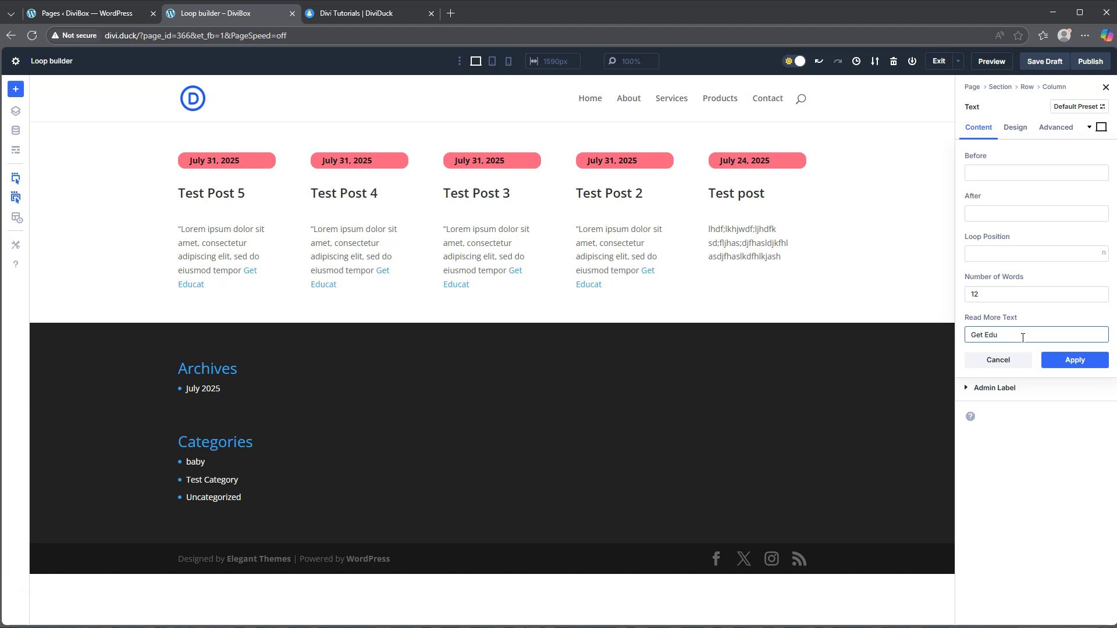
key(BackSpace)
key(BackSpace)
key(BackSpace)
key(BackSpace)
key(BackSpace)
key(BackSpace)
key(BackSpace)
click(1061, 329)
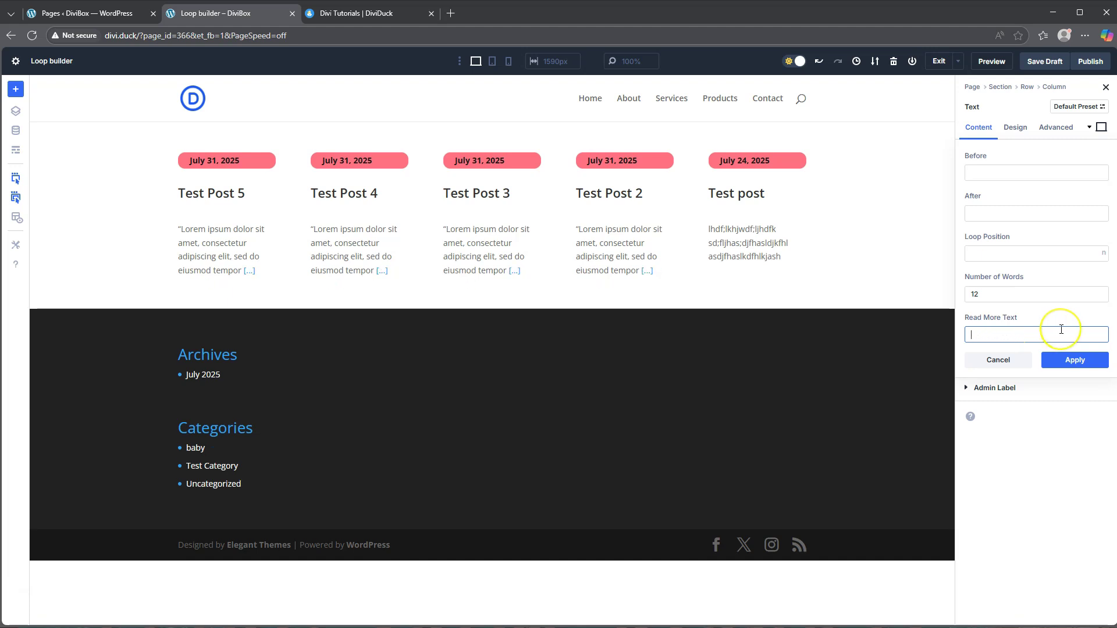
Step: Apply the Loop Excerpt options and set the excerpt module's text font to Abril Fatface
click(1071, 358)
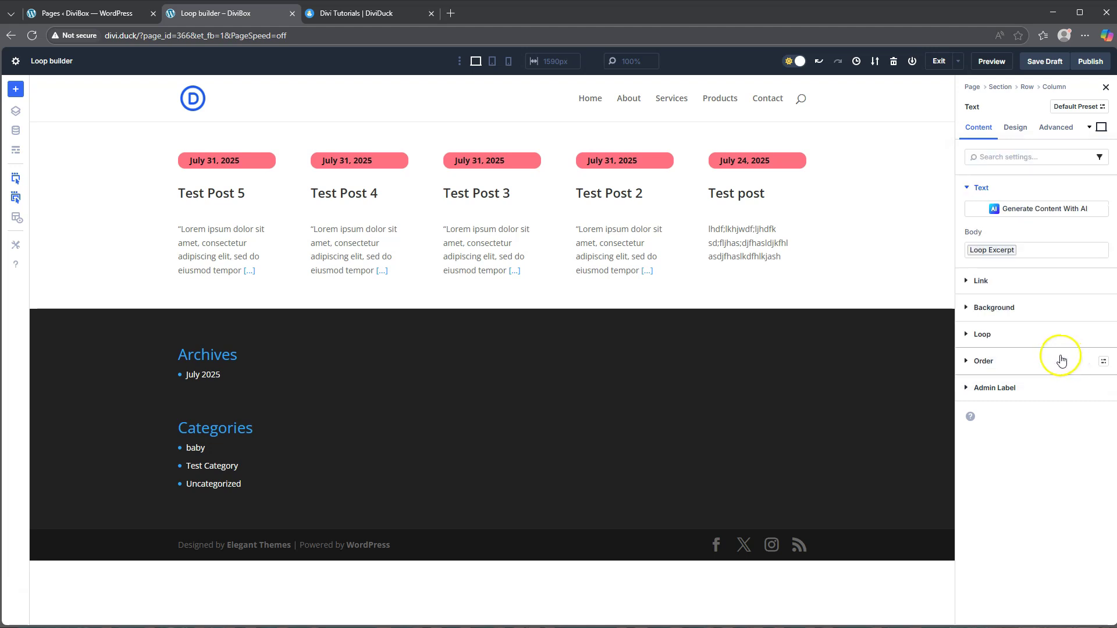
click(1015, 127)
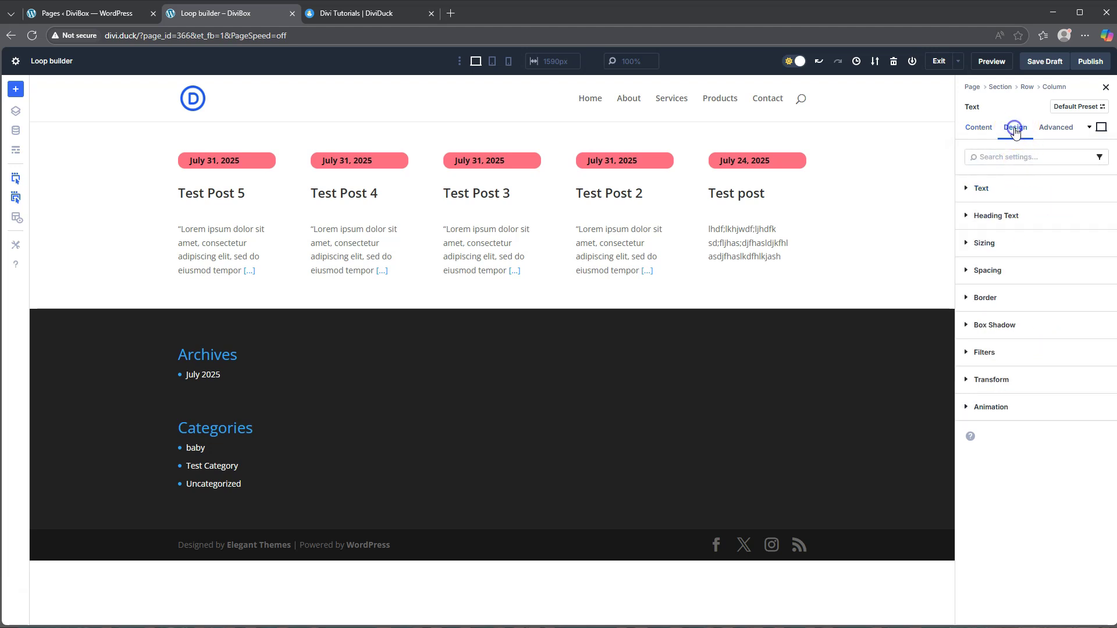
click(983, 189)
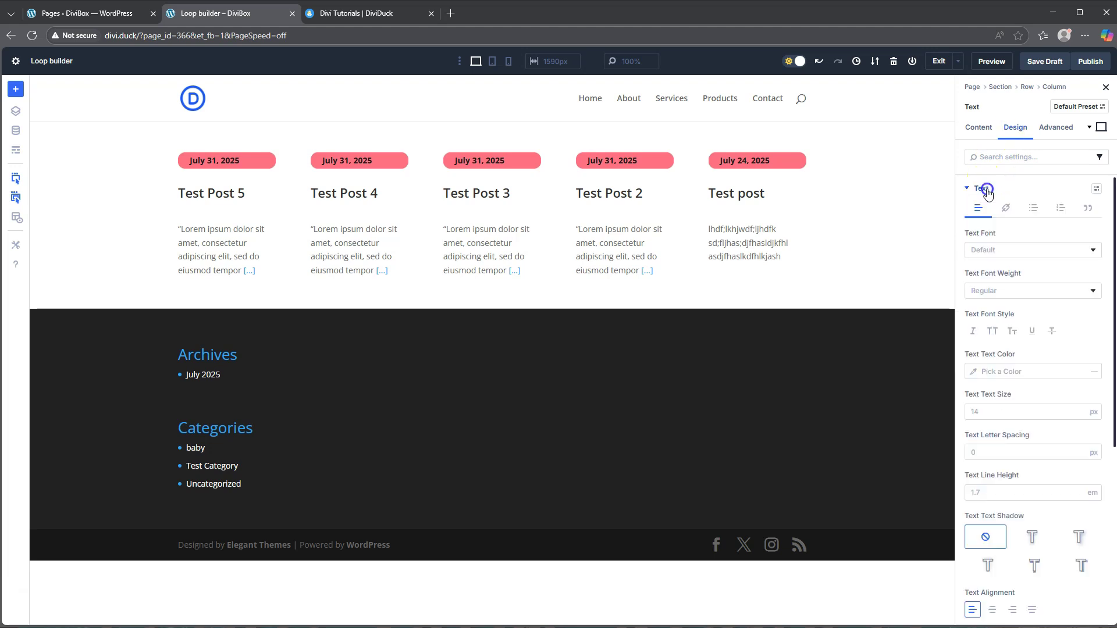
click(1007, 250)
click(992, 326)
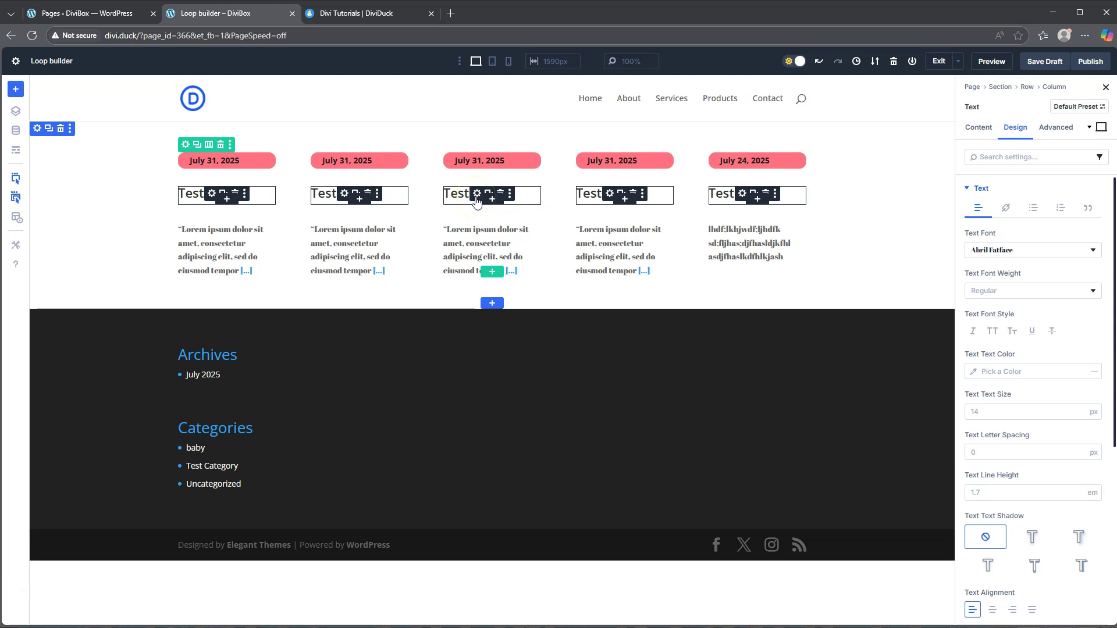
scroll(1015, 269, down, 2)
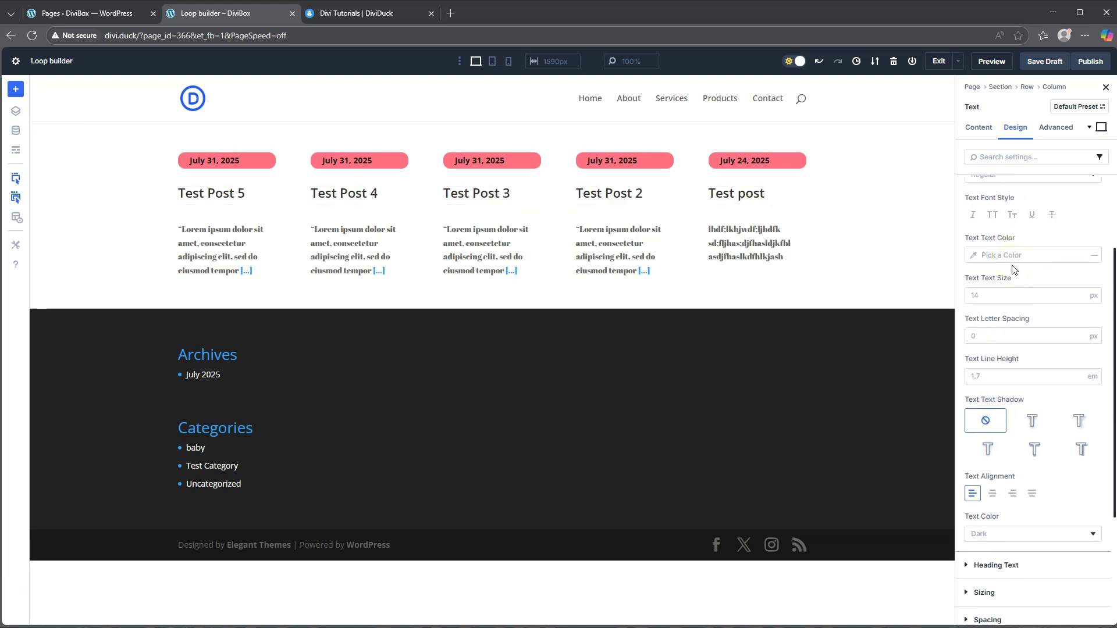
scroll(1016, 270, up, 2)
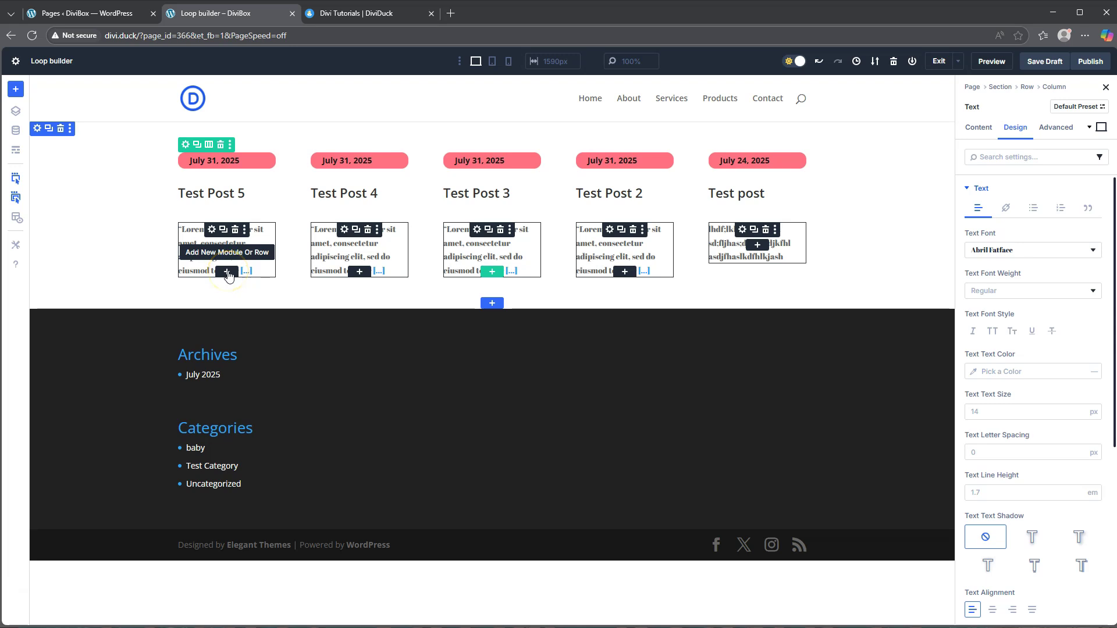
Step: Add a new Text module below the excerpt in the looped column
click(227, 273)
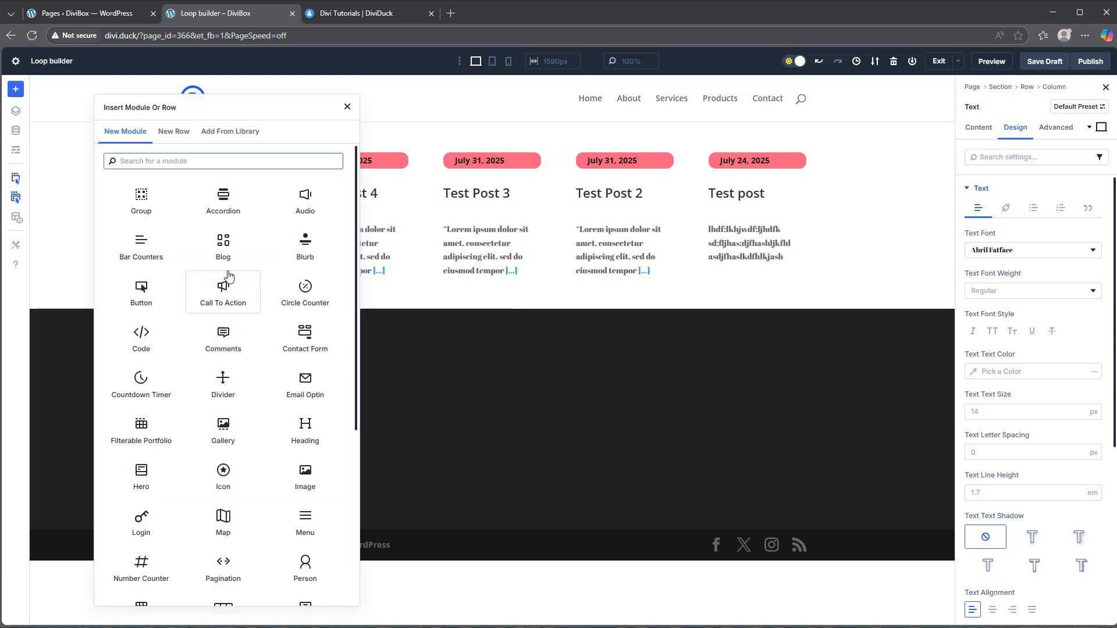
scroll(311, 500, down, 3)
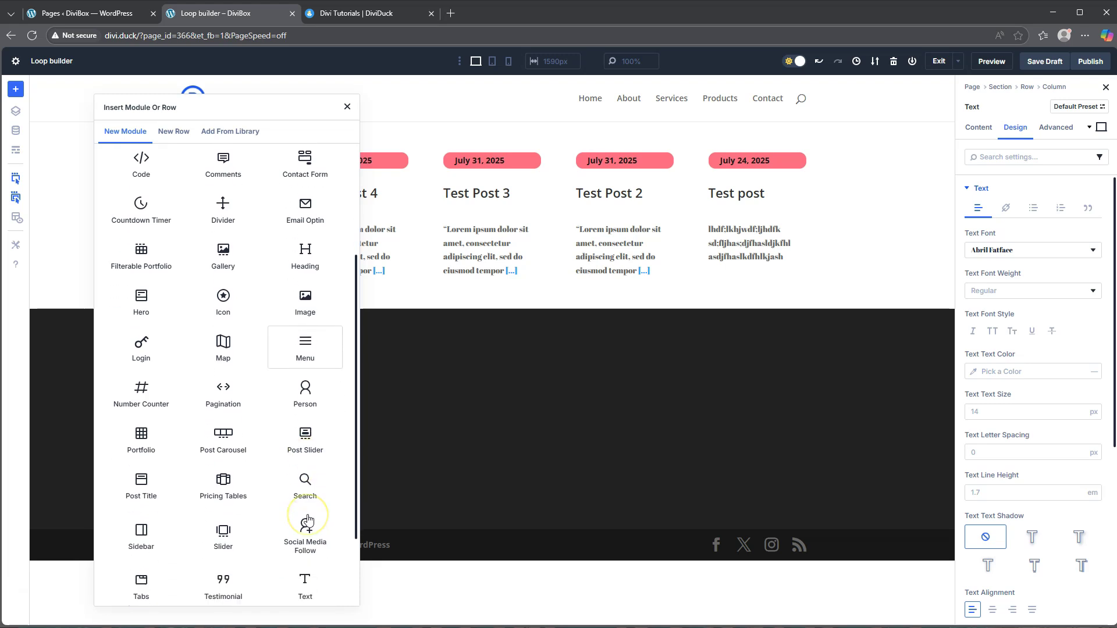
scroll(308, 520, down, 2)
click(303, 480)
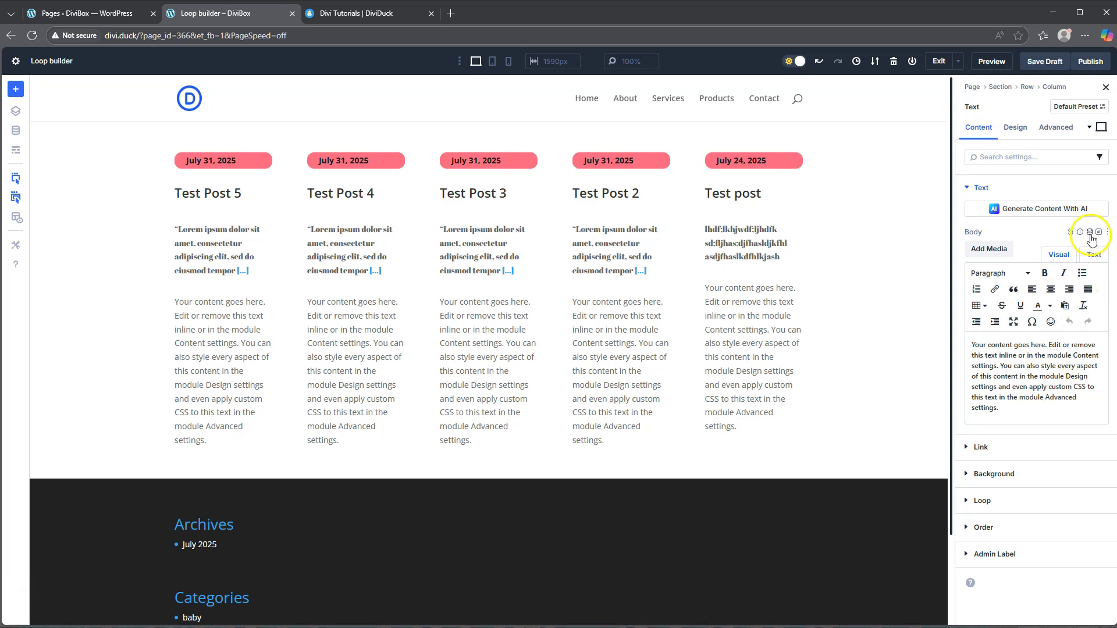
Step: Replace the new Text module's placeholder body with the Loop Post Terms dynamic content using the Categories taxonomy, and apply it
click(1091, 234)
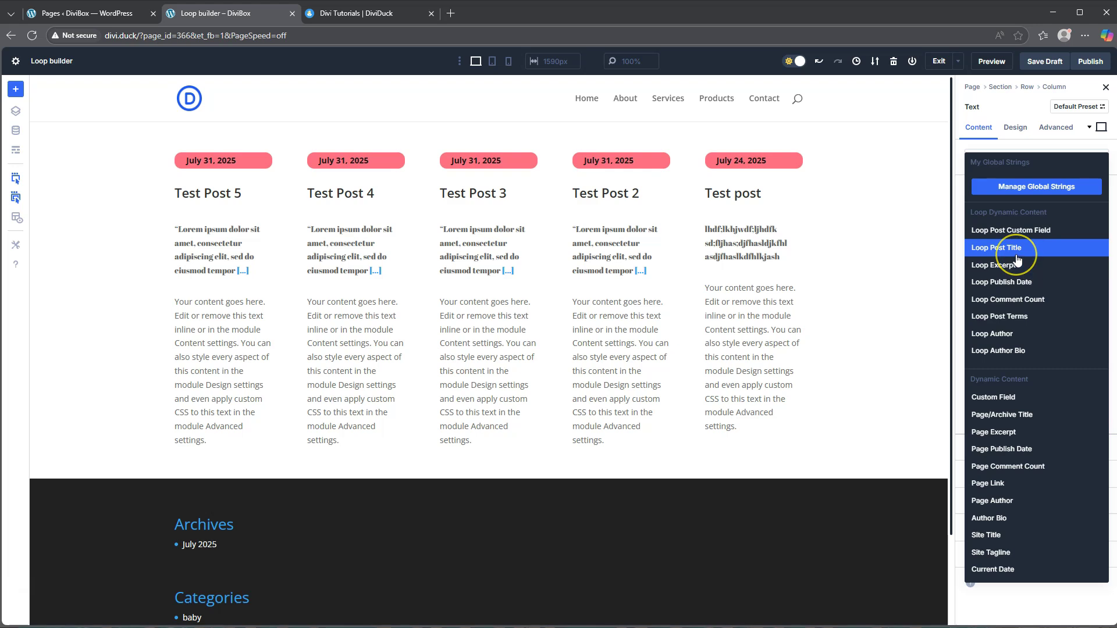
click(1002, 317)
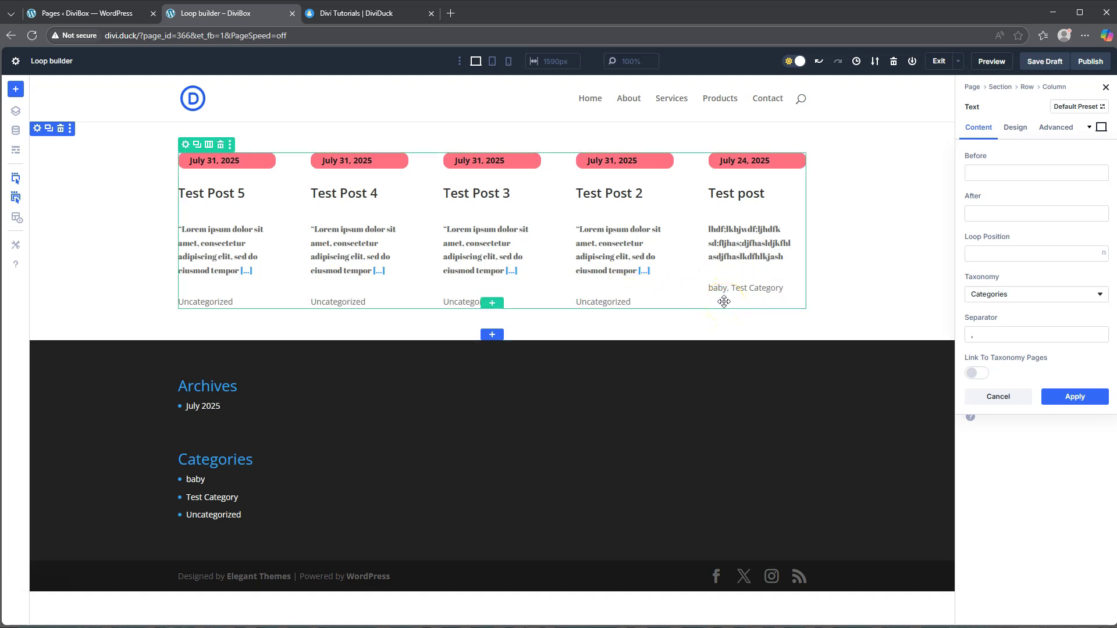
click(210, 302)
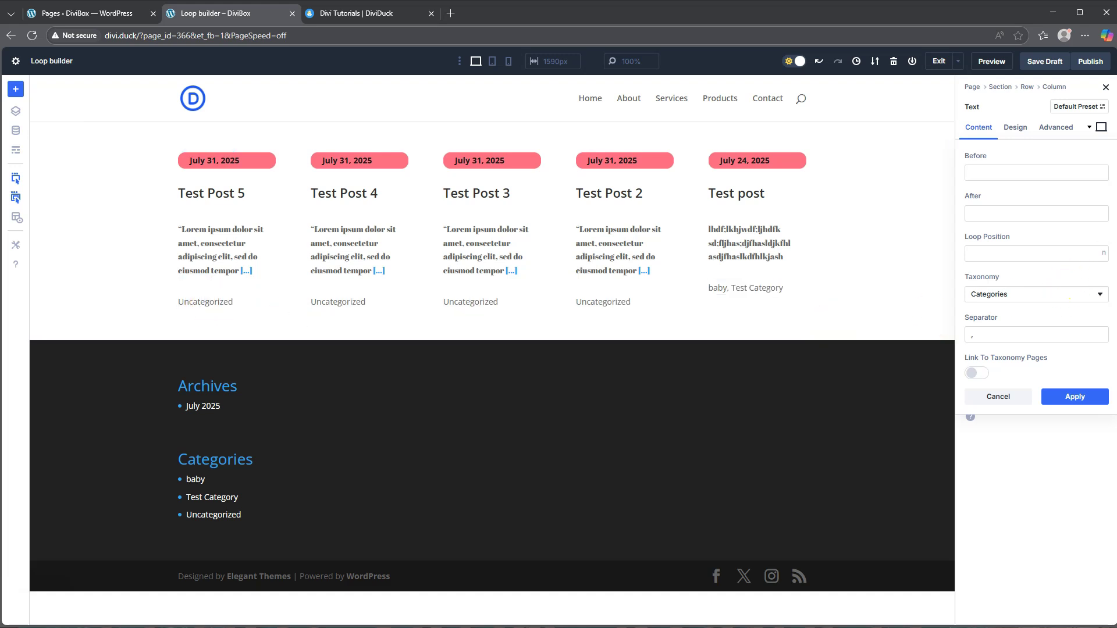
click(1080, 400)
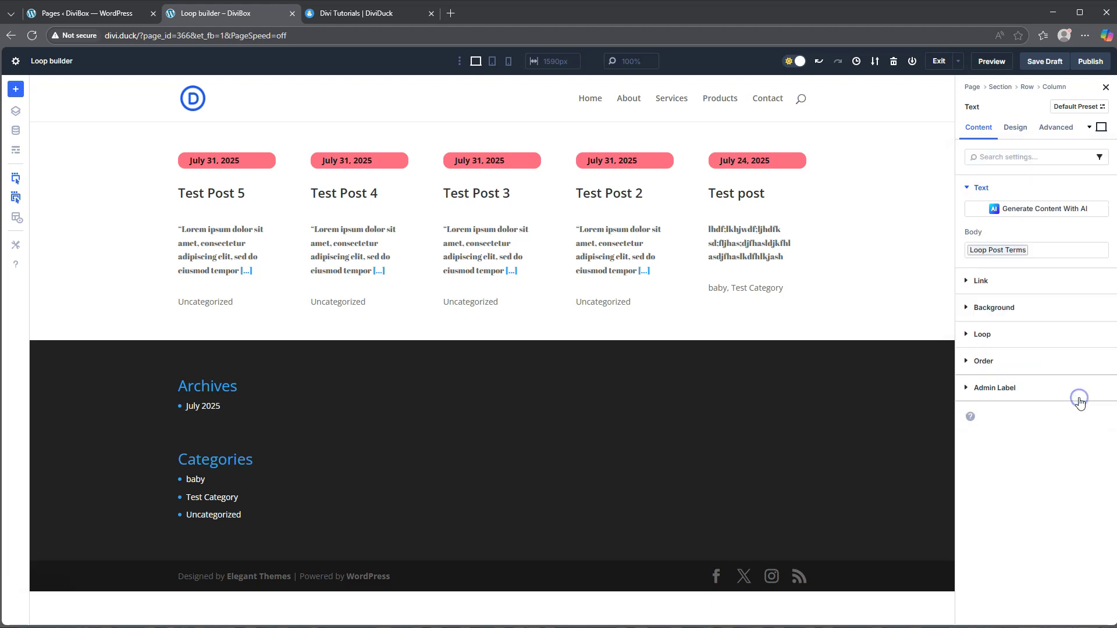
Step: Give the post terms module a light green #9aff9a background, 20 px left padding and linked 2 px top and bottom padding
click(993, 305)
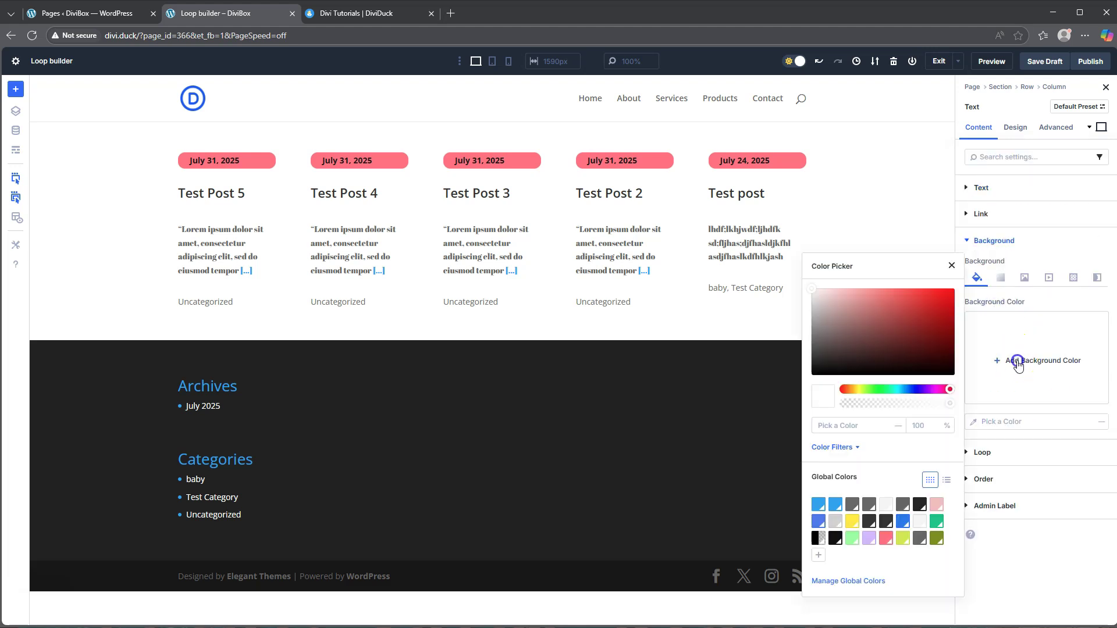
click(850, 548)
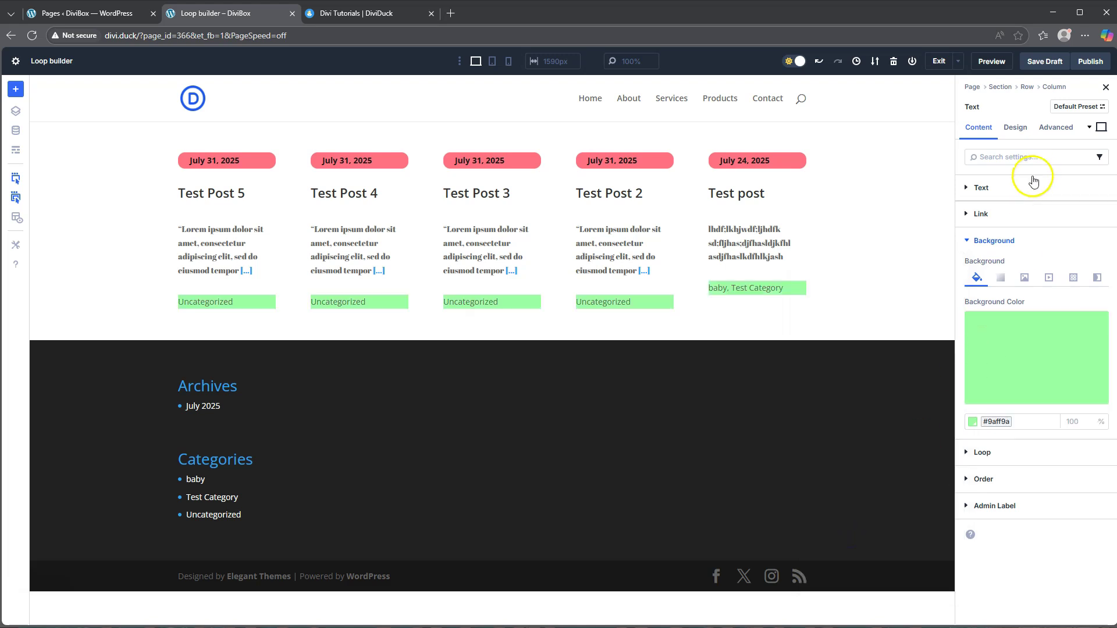
click(1014, 128)
click(992, 271)
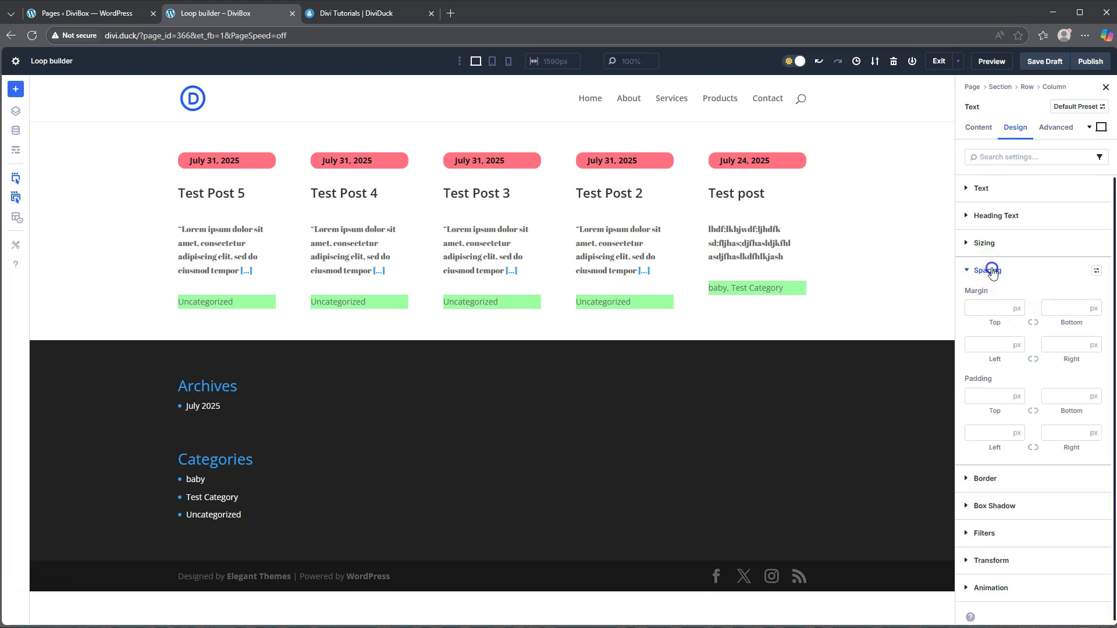
click(988, 434)
text(20)
click(988, 396)
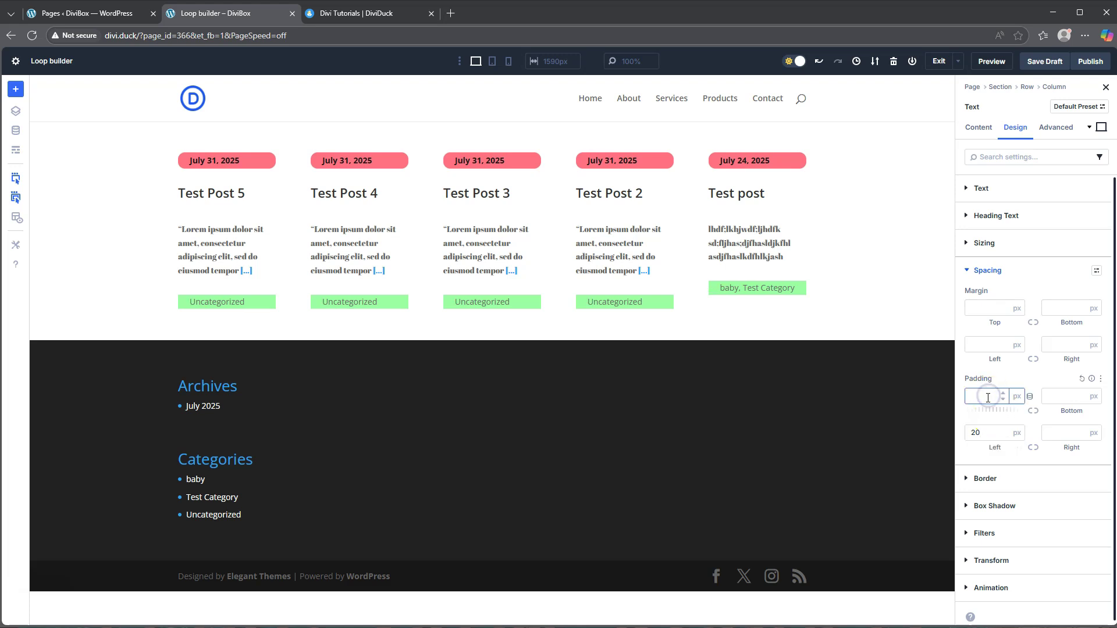
text(2)
click(1033, 411)
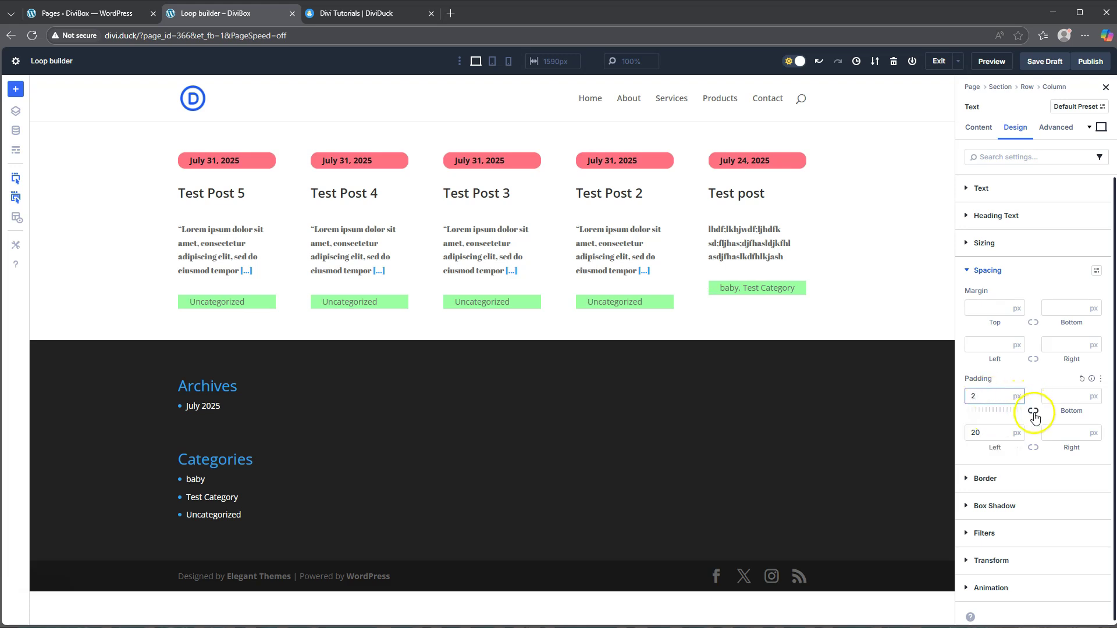
click(996, 399)
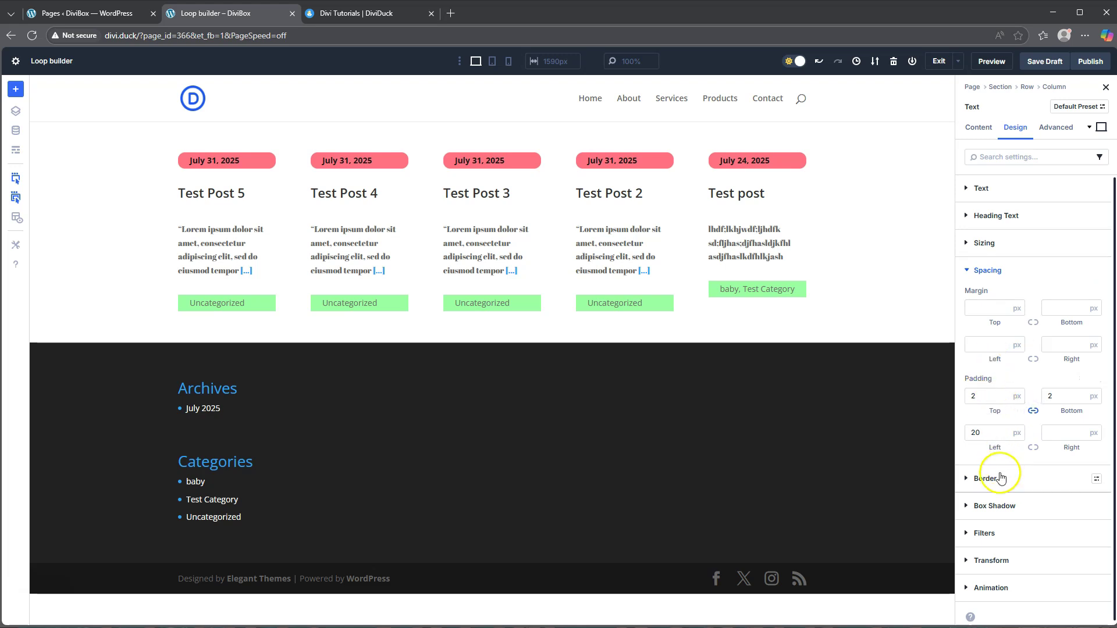
Step: Round all corners of the post terms module to 12 px and move the module between the post title and the excerpt
click(991, 478)
click(991, 345)
text(12)
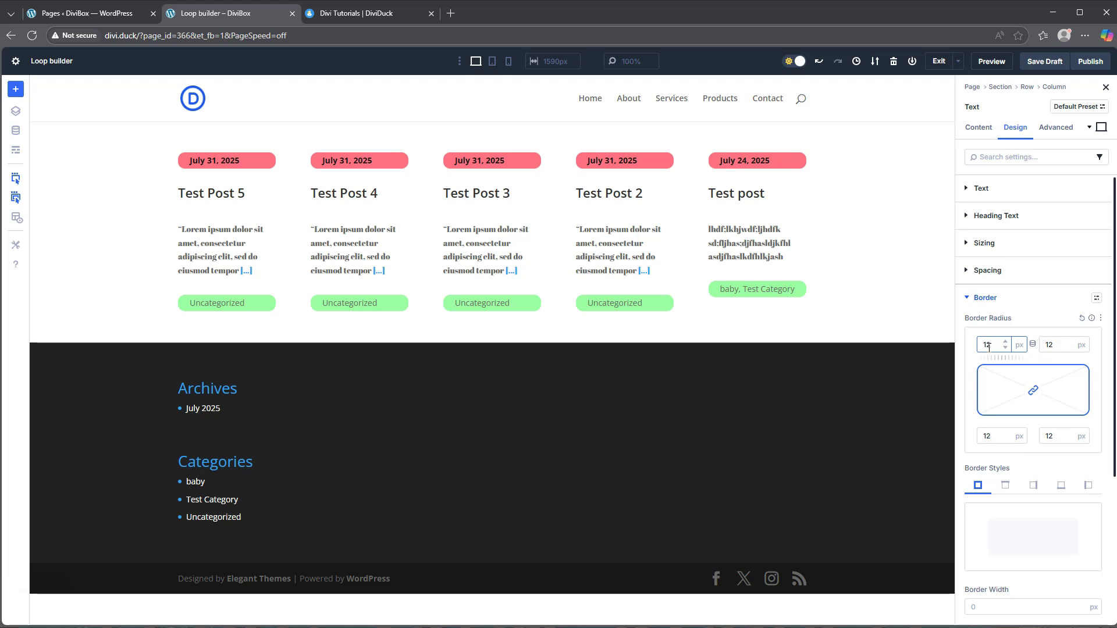
click(619, 310)
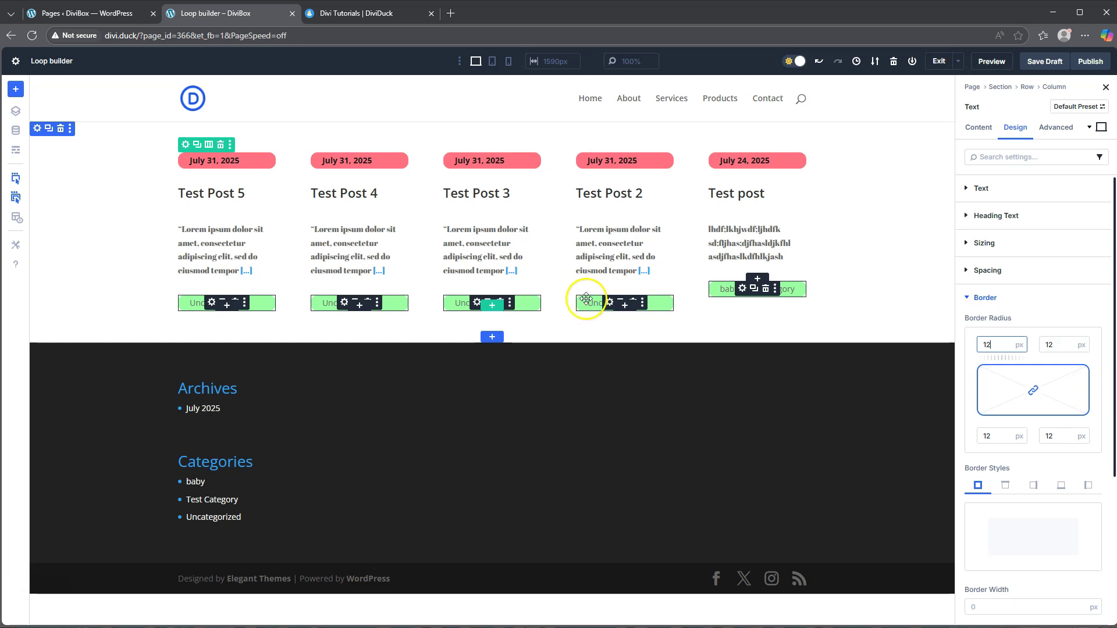
drag(579, 300, 581, 220)
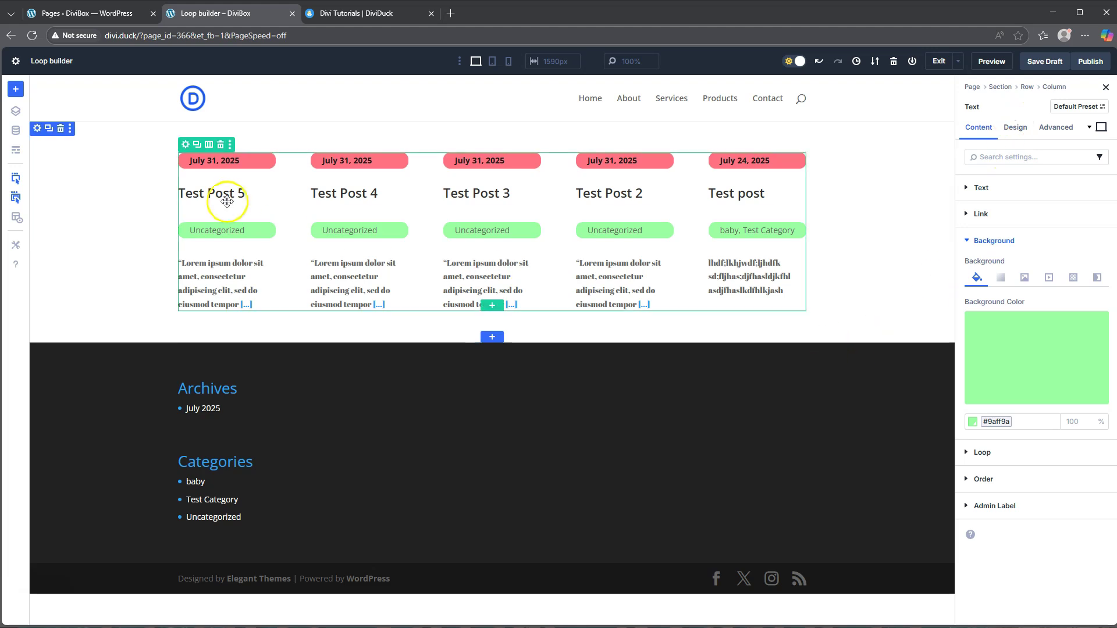
Step: Set the row's horizontal gap and vertical gap to 20 px each in its layout settings
click(185, 146)
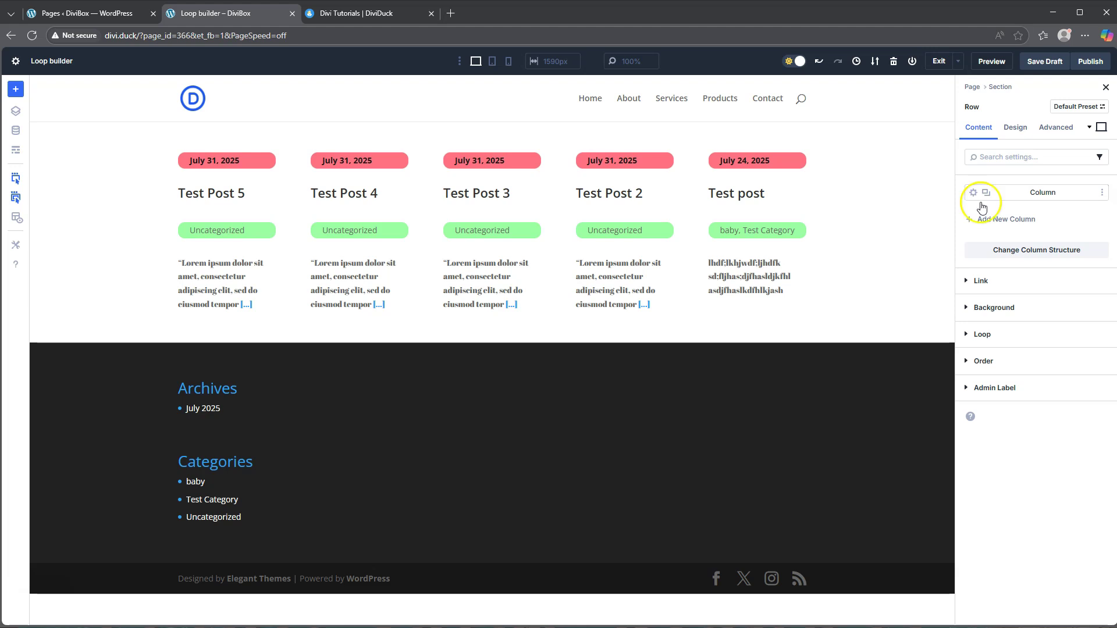
click(1013, 129)
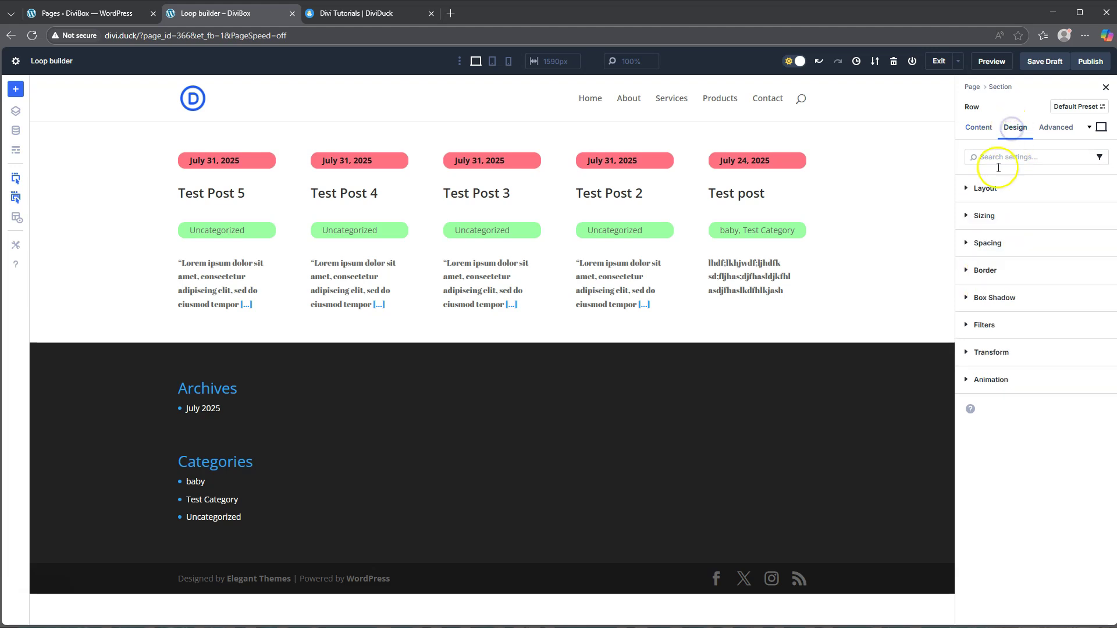
click(985, 188)
click(982, 268)
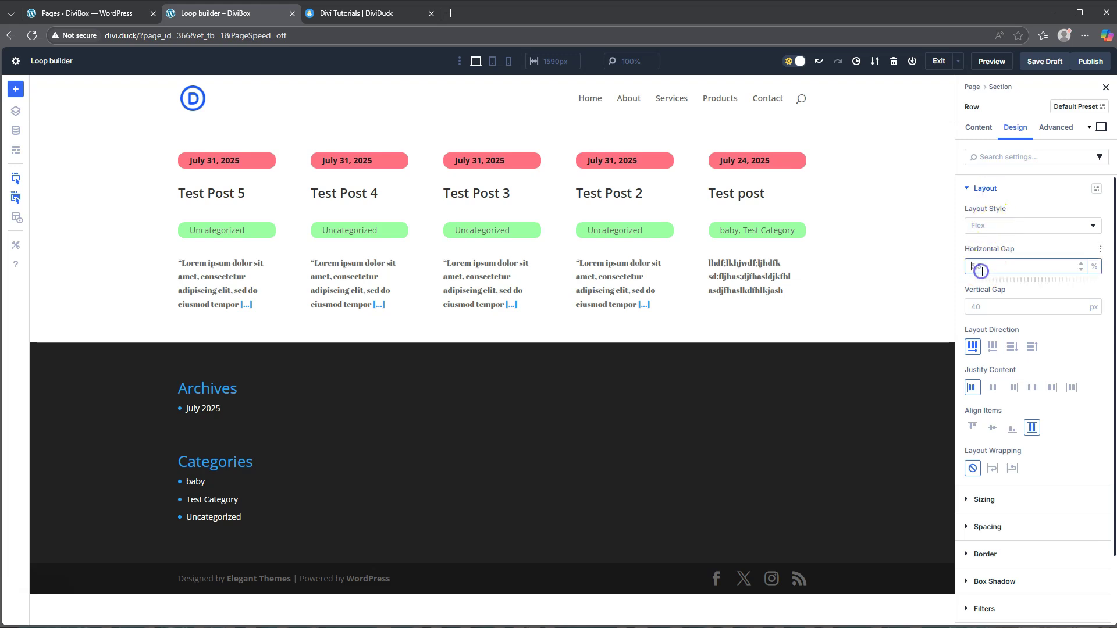
click(978, 309)
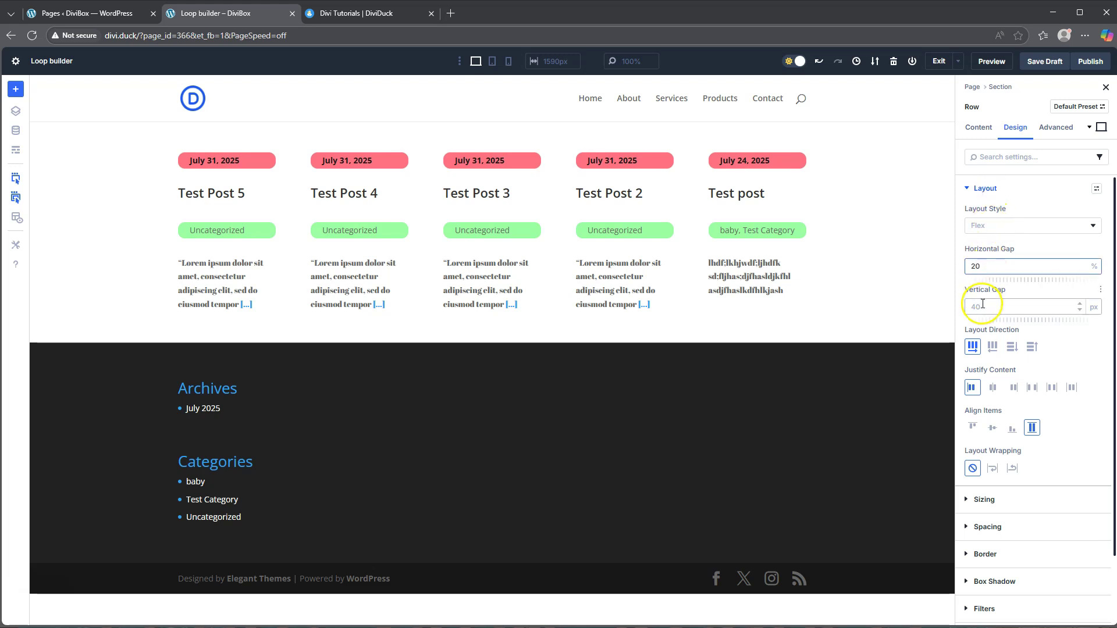
text(20)
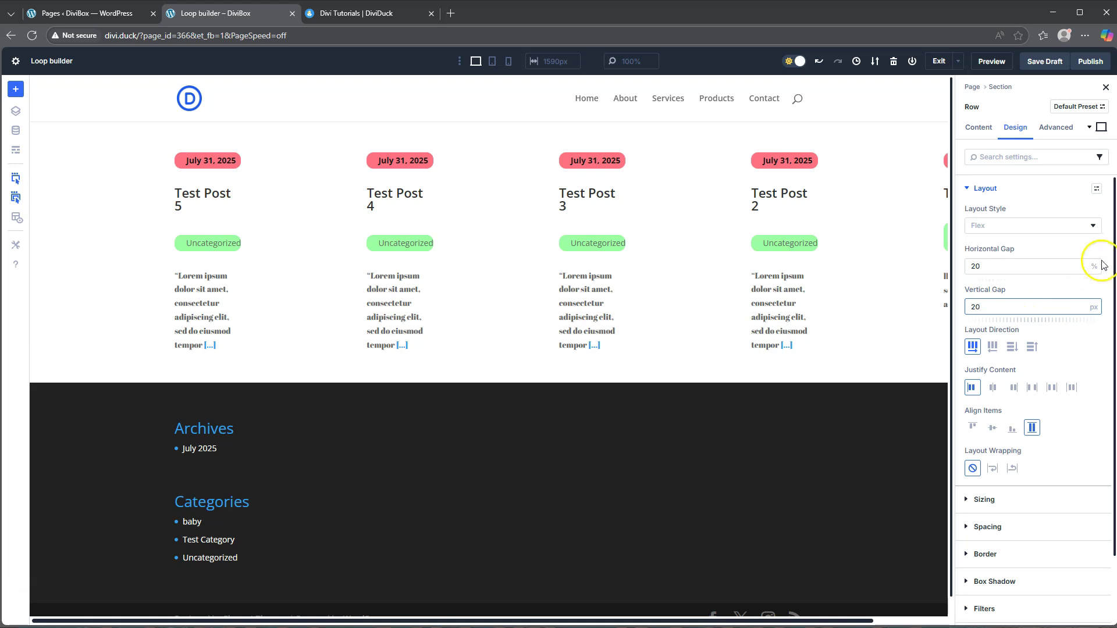
click(1094, 264)
click(1095, 256)
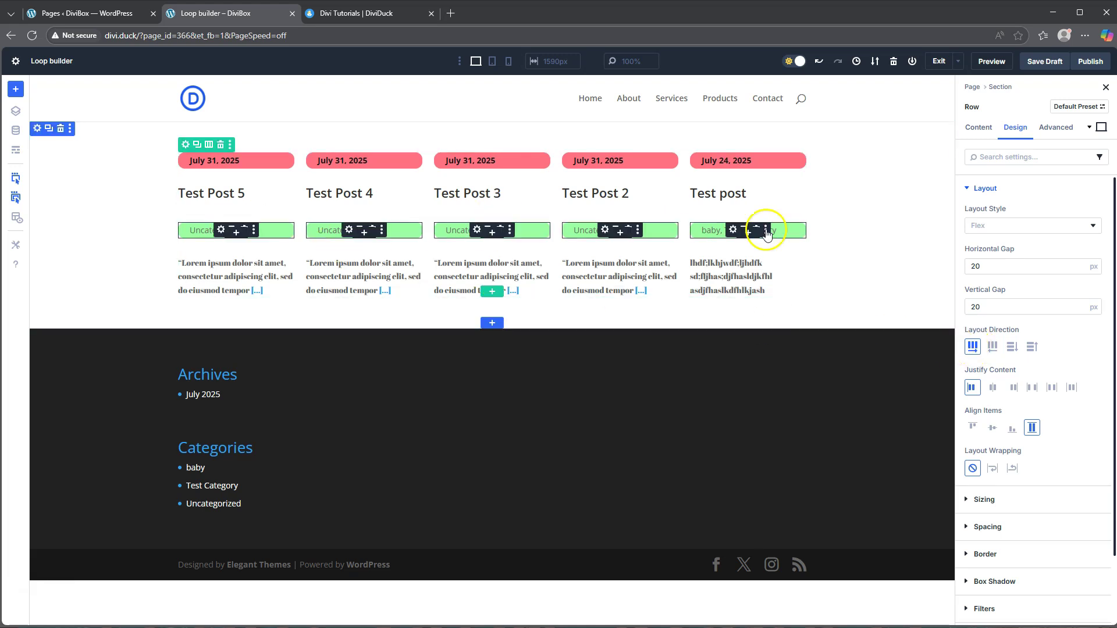
Step: Turn on layout wrapping for the row so the looped columns can flow onto new lines
click(992, 469)
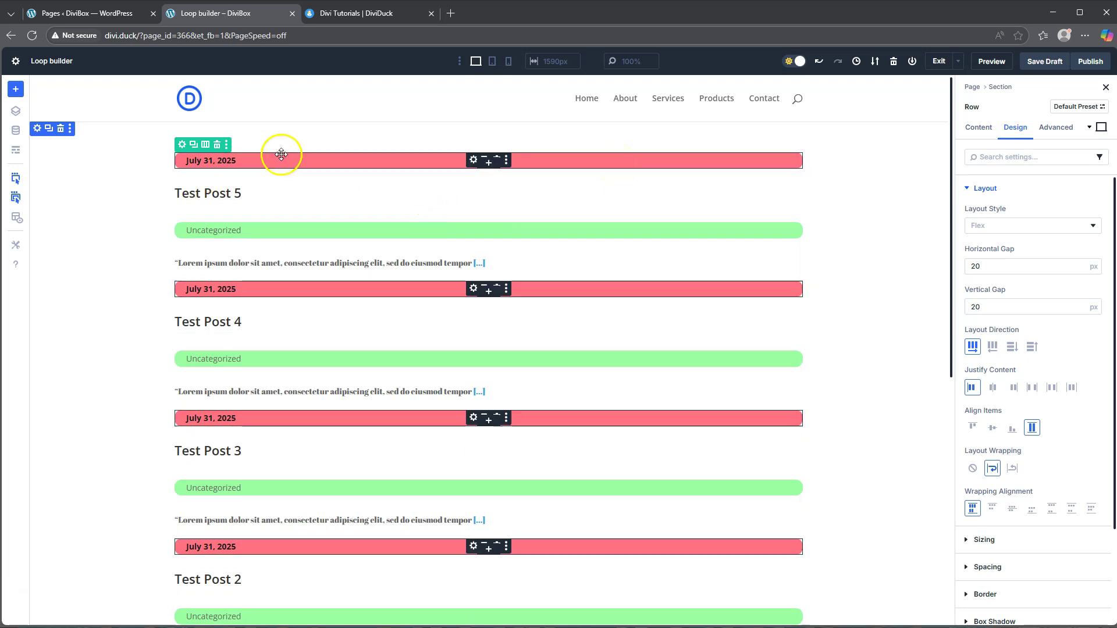
scroll(293, 514, down, 3)
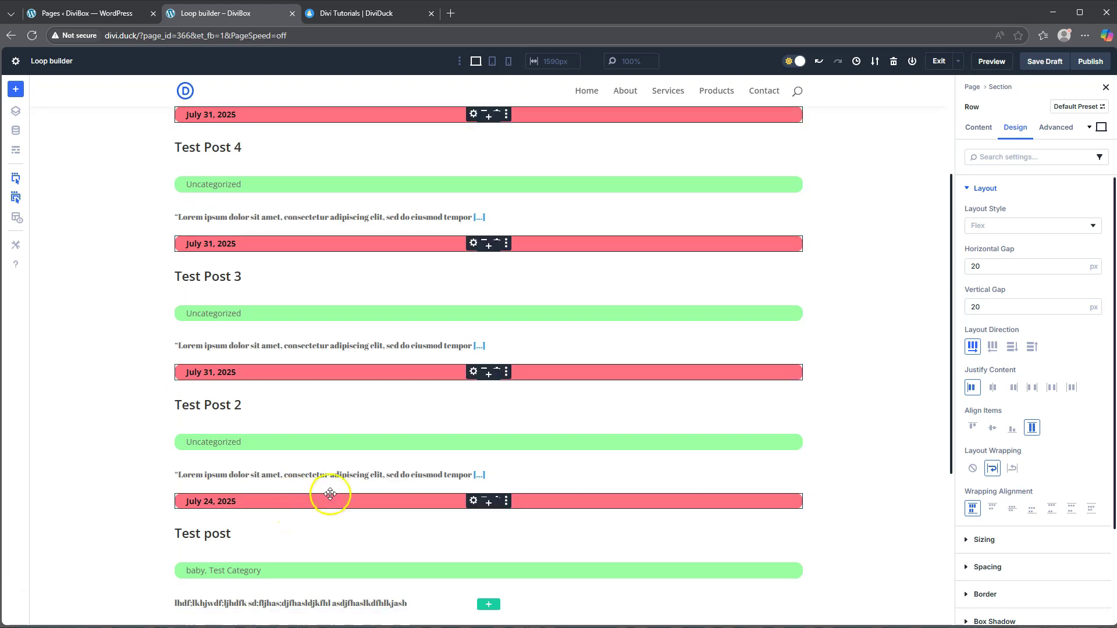
scroll(324, 496, up, 3)
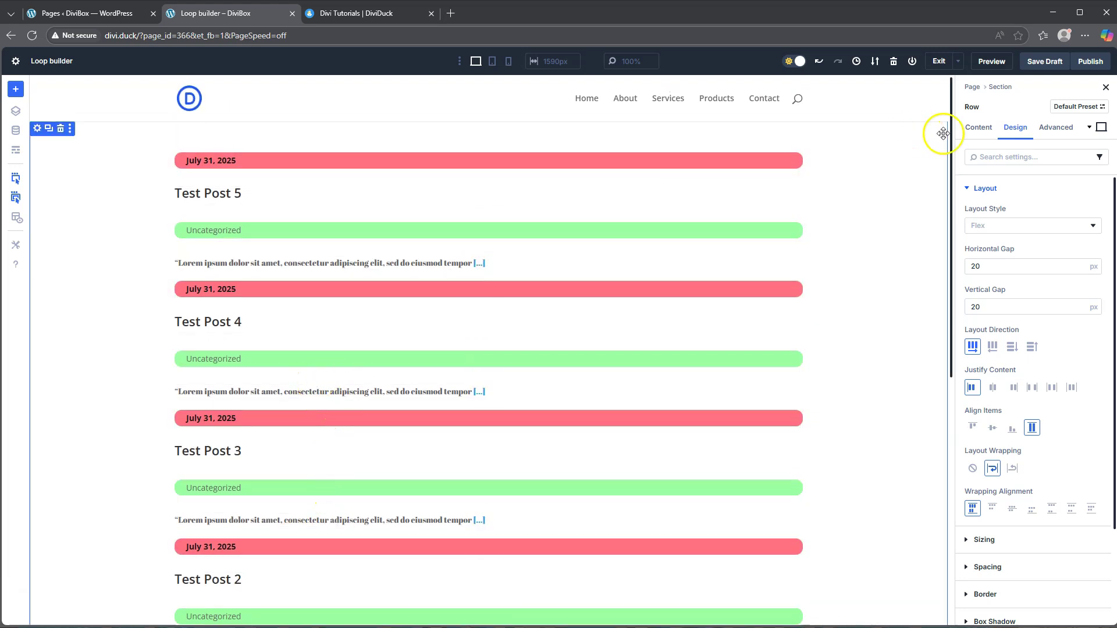
Step: Set the looped column's class to 1/3 in its sizing settings
click(983, 128)
click(974, 192)
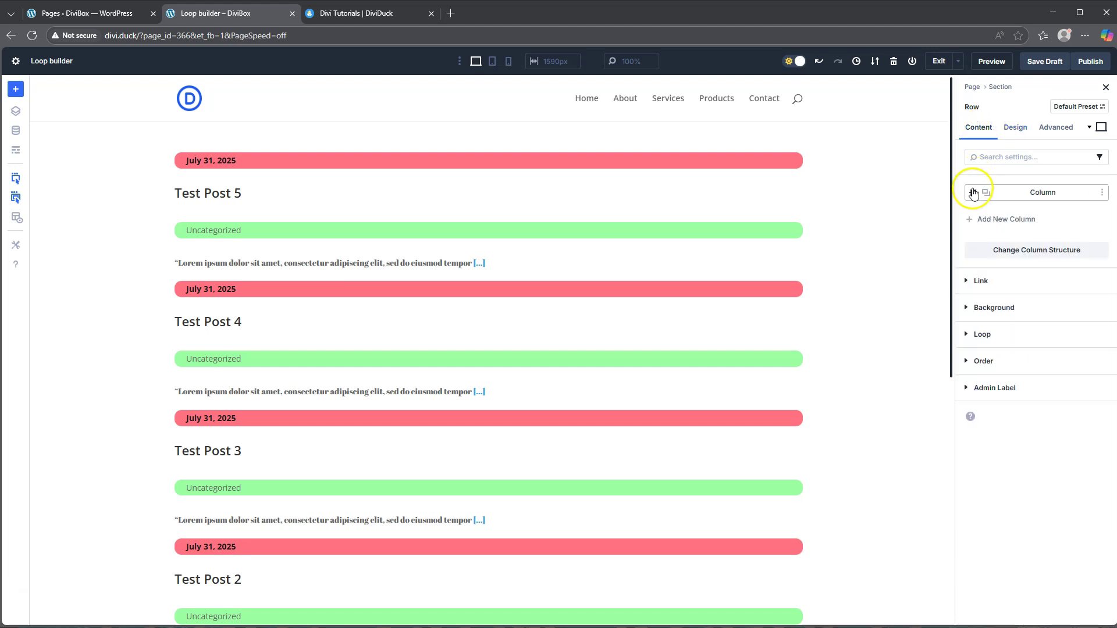
click(1014, 129)
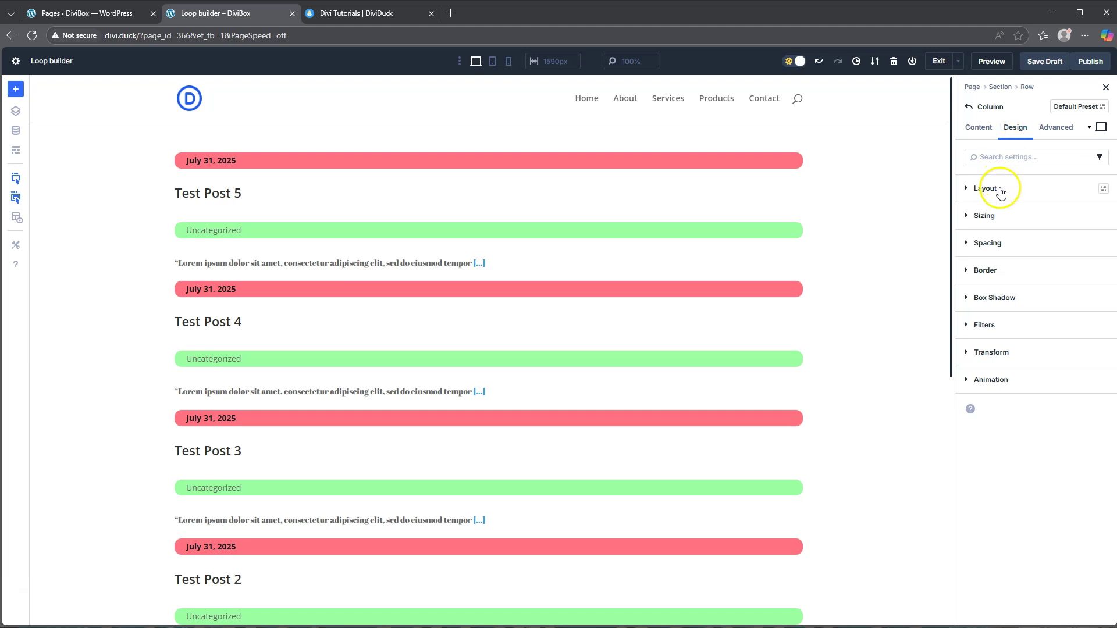
click(994, 216)
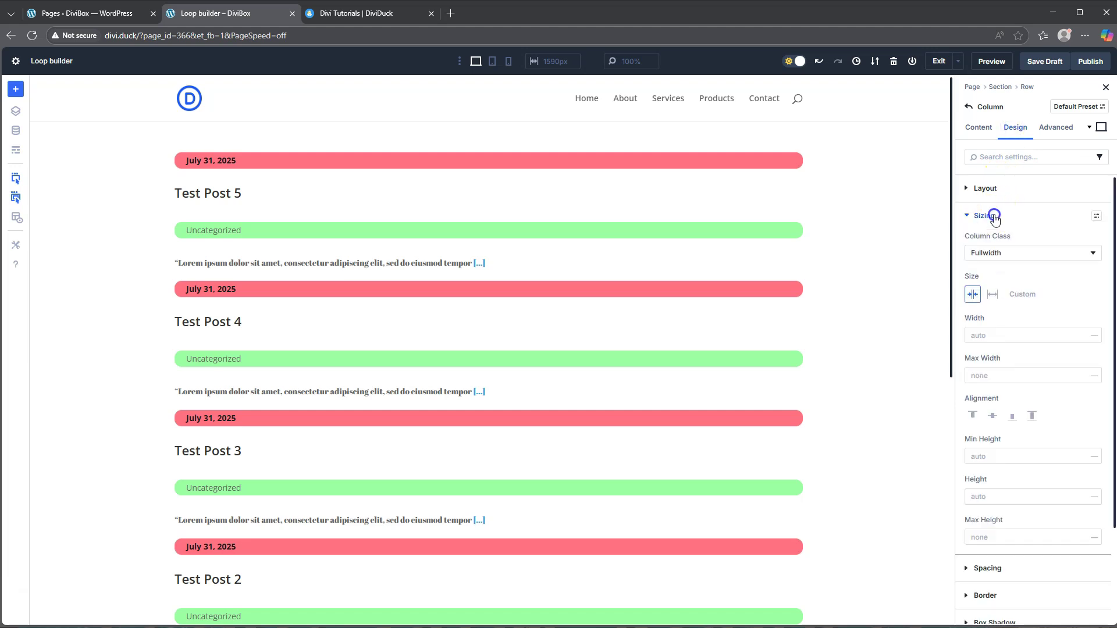
click(994, 259)
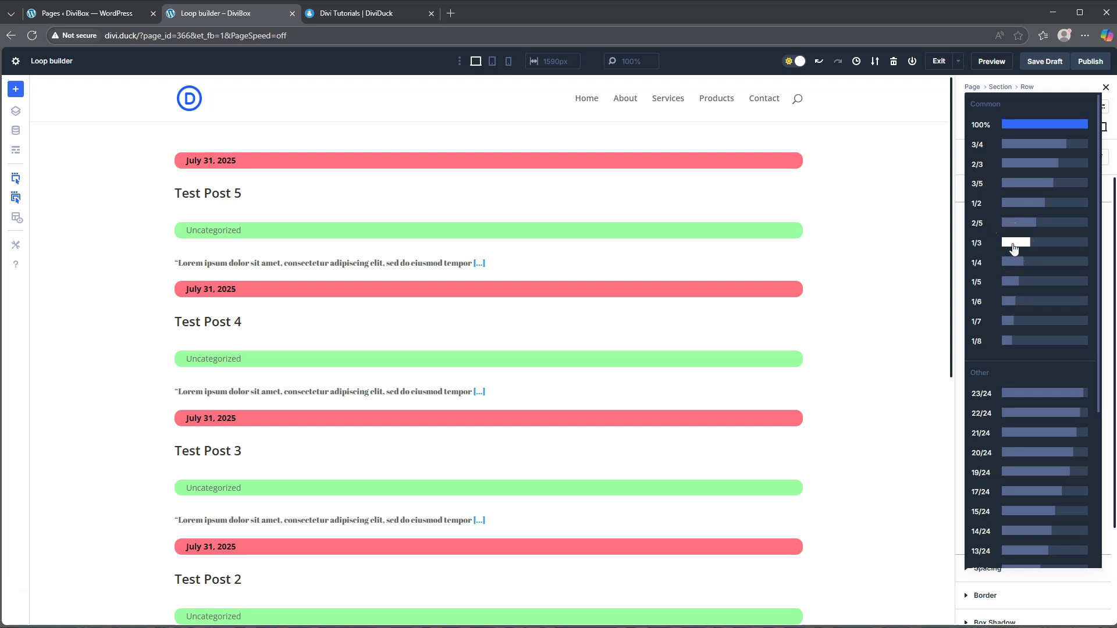
click(1013, 249)
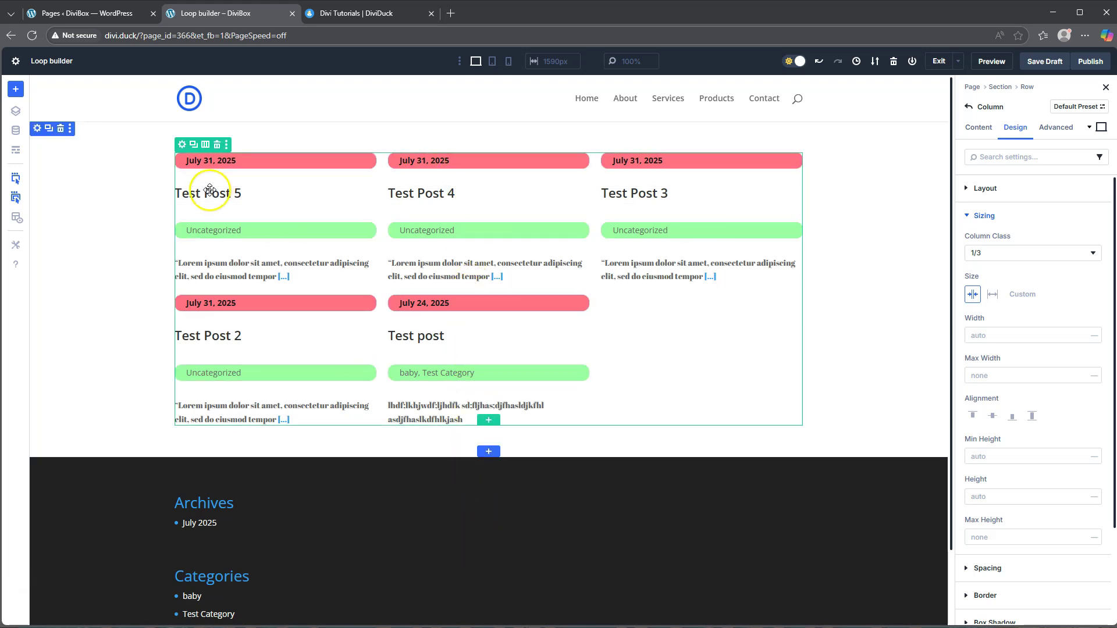
Step: Limit the column's loop to 2 posts per page
click(182, 144)
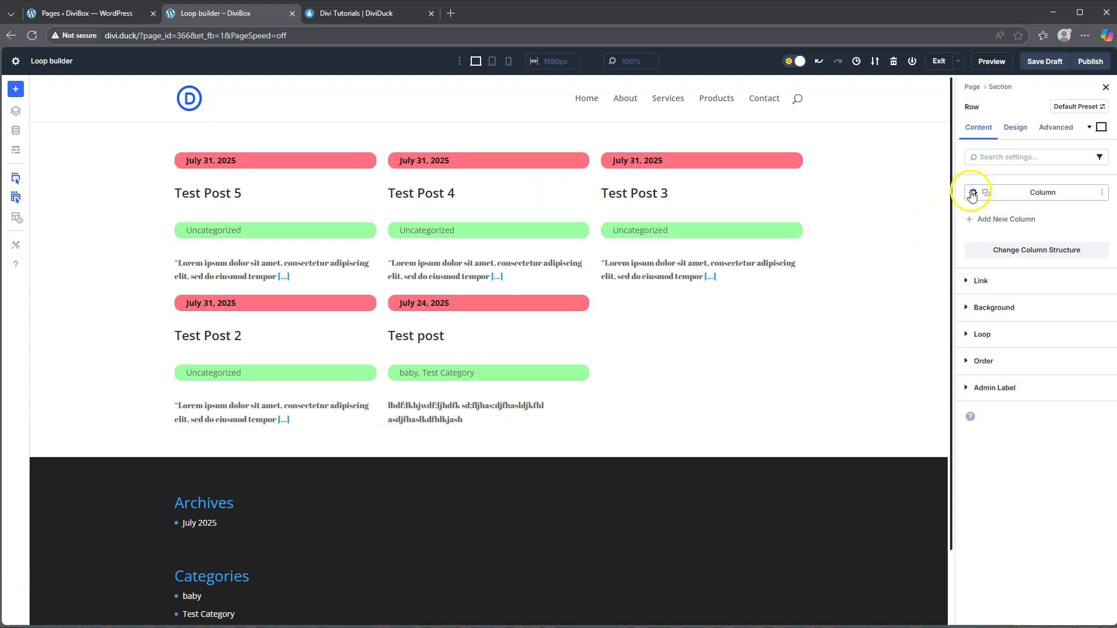
click(972, 192)
click(983, 322)
scroll(1013, 370, down, 5)
scroll(1008, 381, down, 1)
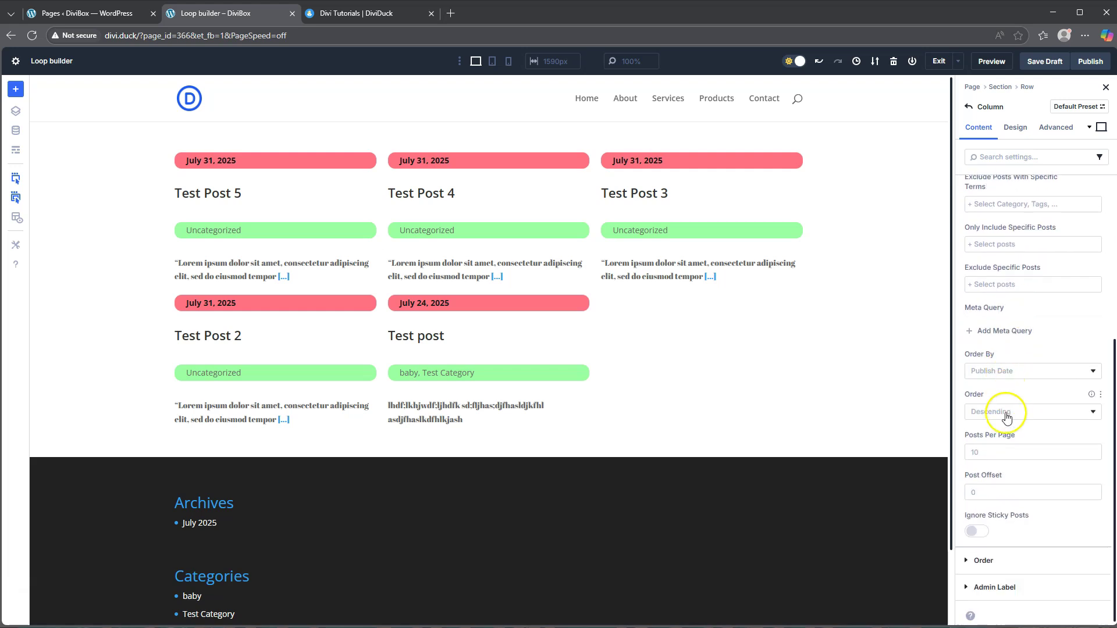
click(981, 453)
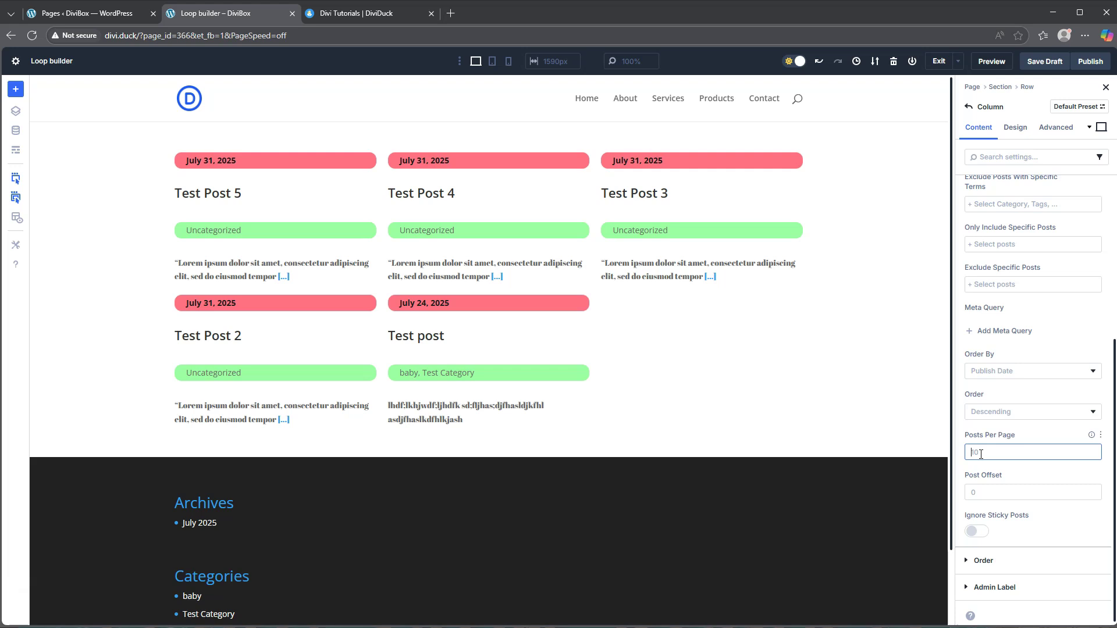
text(2)
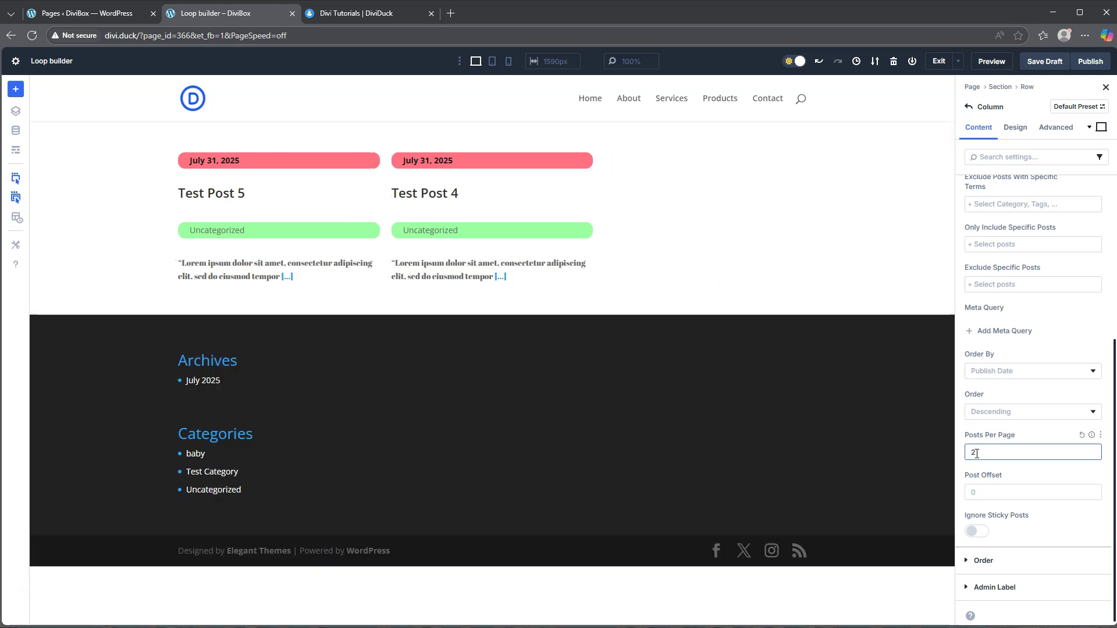
click(1024, 472)
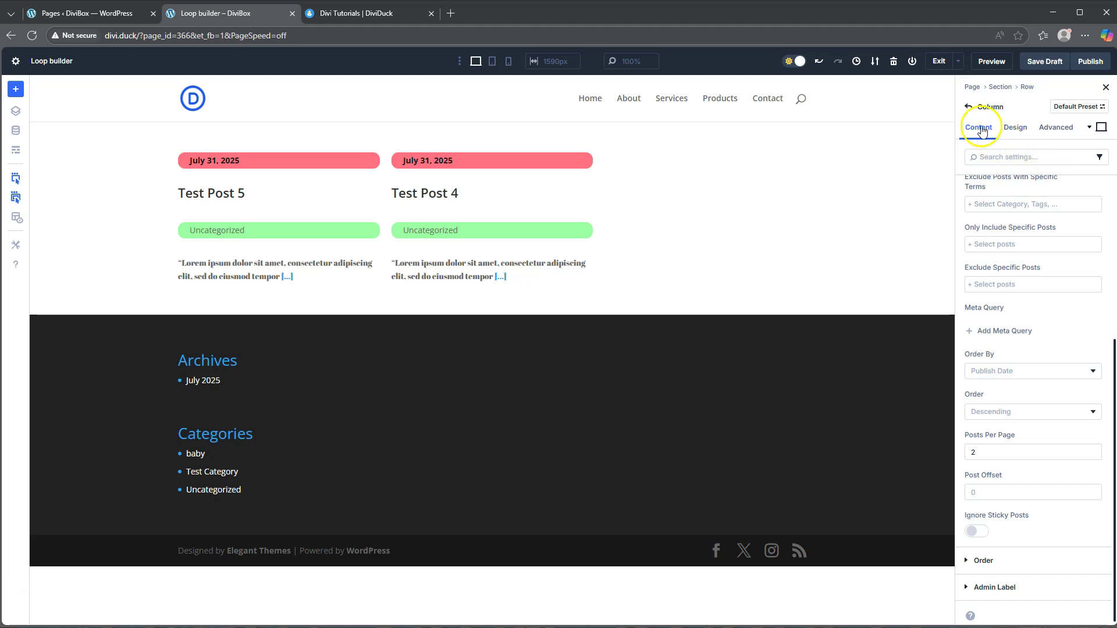
Step: Set the looped column's class to 1/2 in its sizing settings
scroll(1019, 241, up, 5)
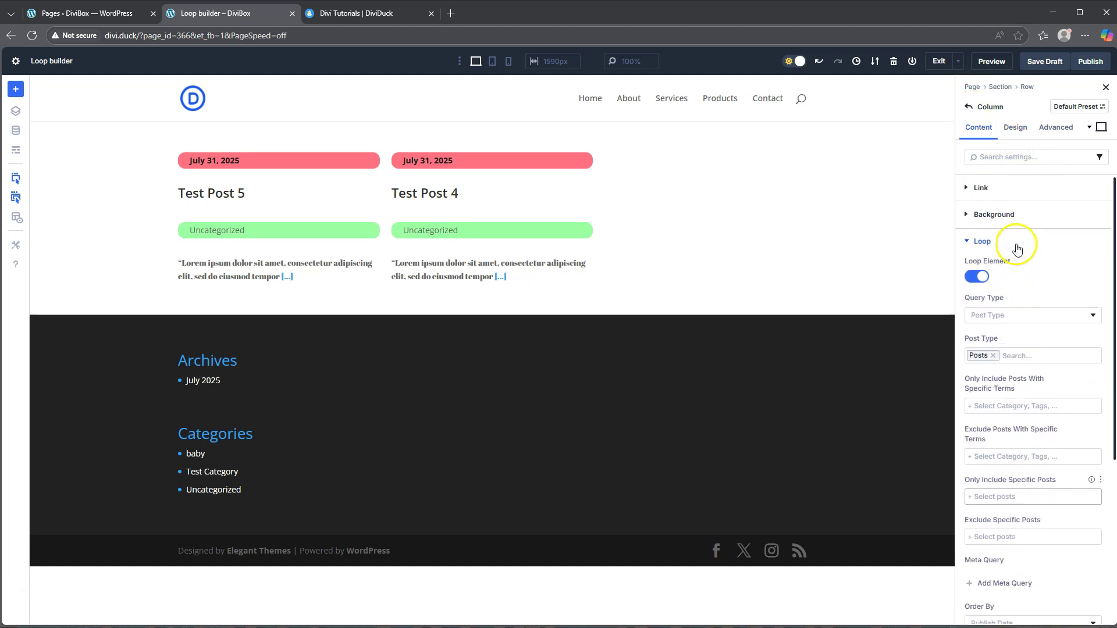
click(979, 241)
click(1013, 124)
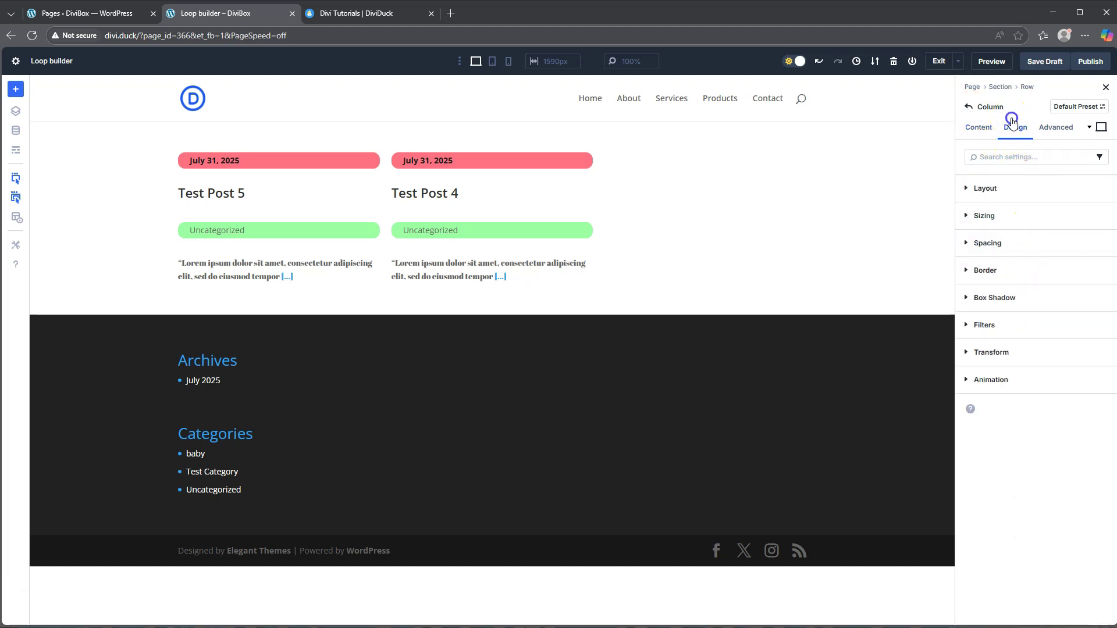
click(987, 188)
click(988, 188)
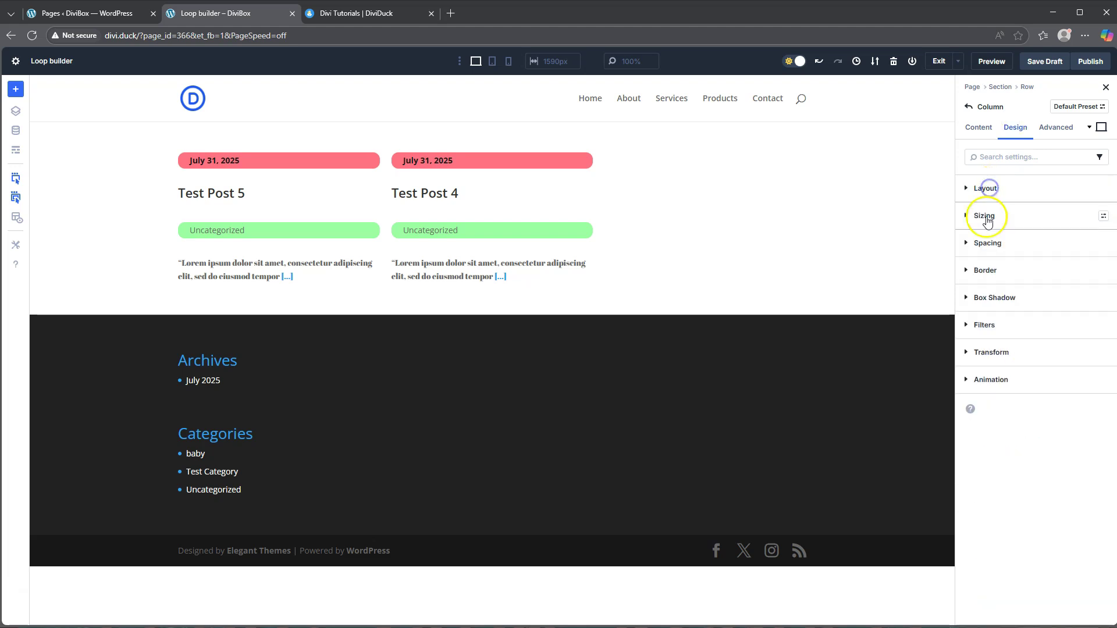
click(987, 218)
click(992, 251)
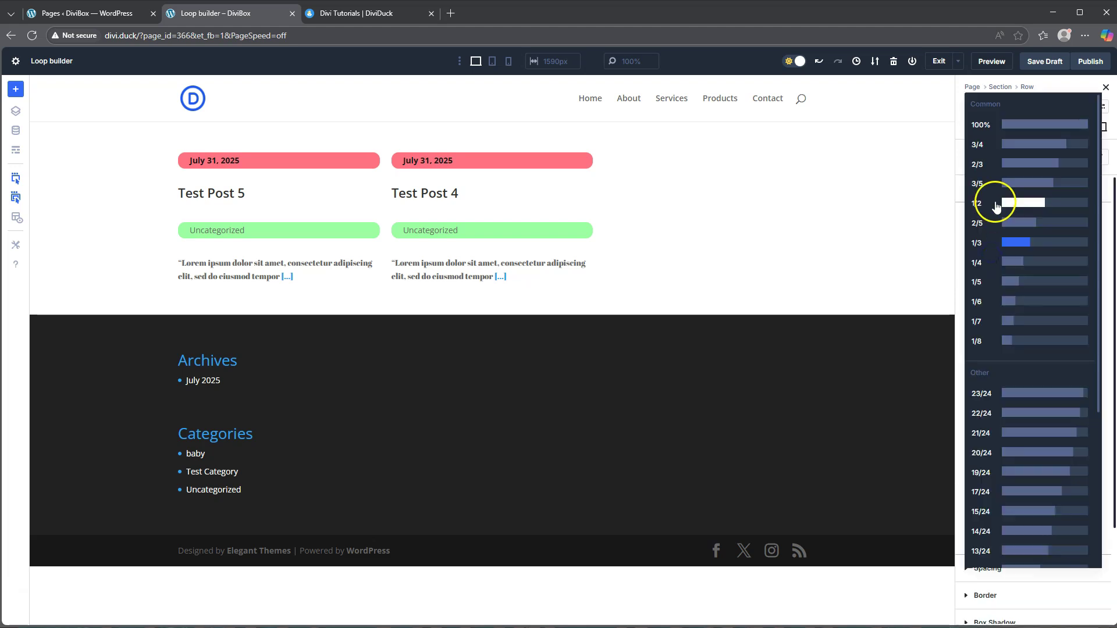
click(1012, 208)
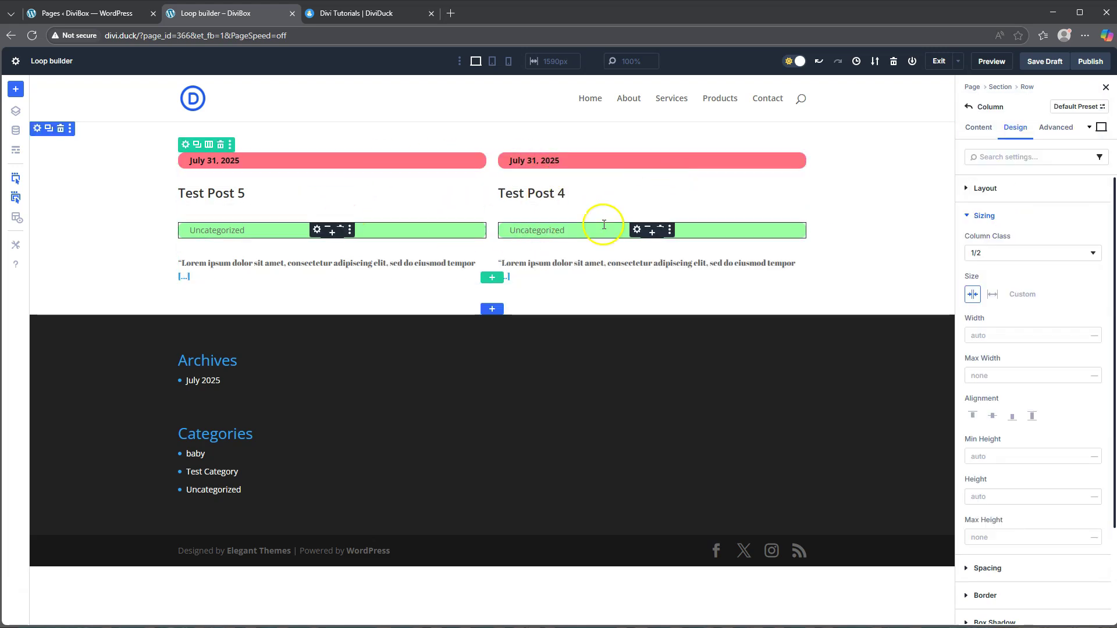
Step: Add a single-column row below the post loop and insert a Pagination module in it
click(492, 279)
click(401, 174)
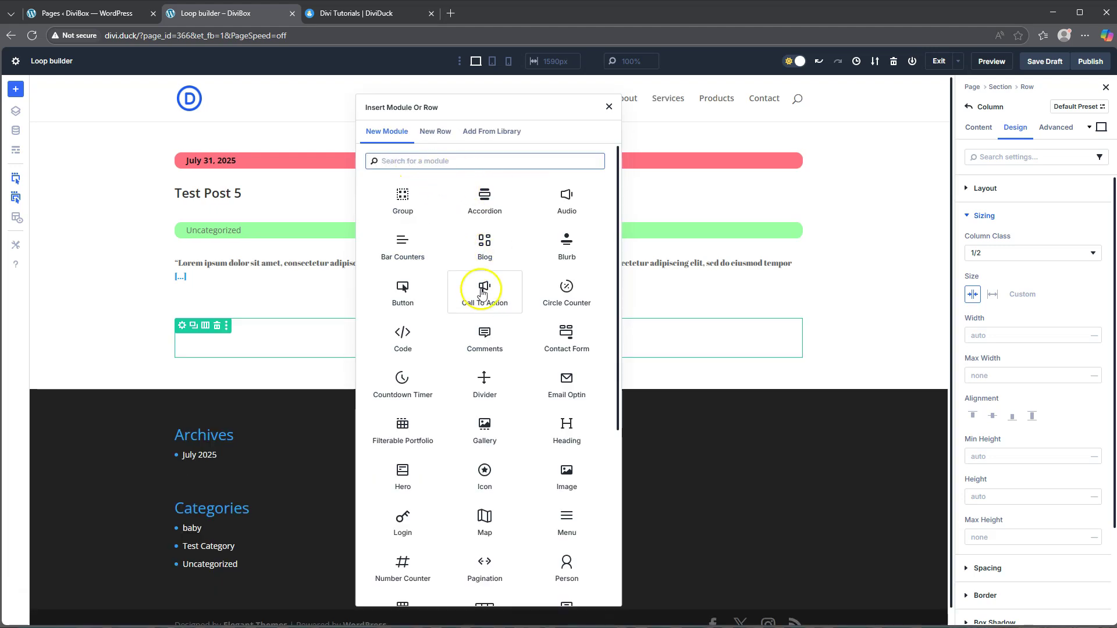
scroll(482, 293, down, 4)
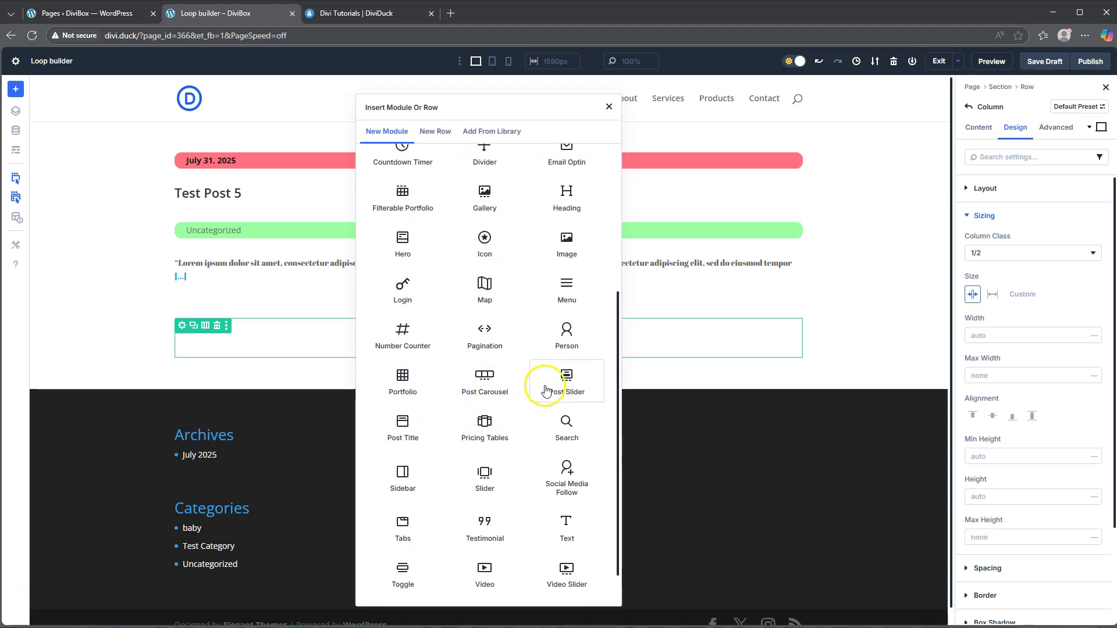
click(484, 333)
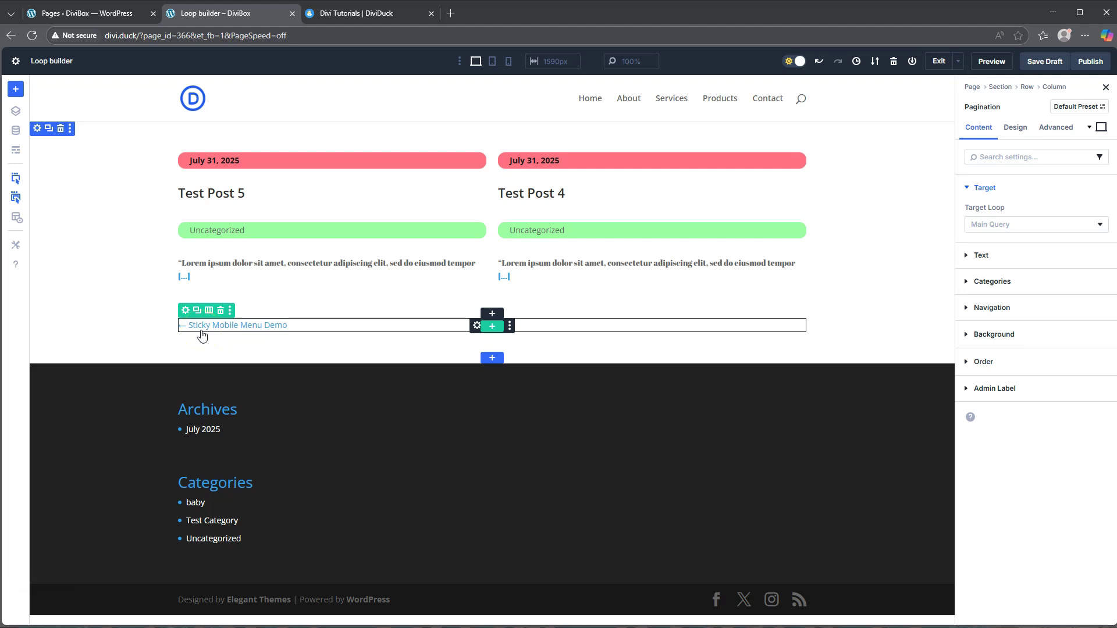
Step: Set the Pagination module's target loop to Column
drag(384, 324, 332, 322)
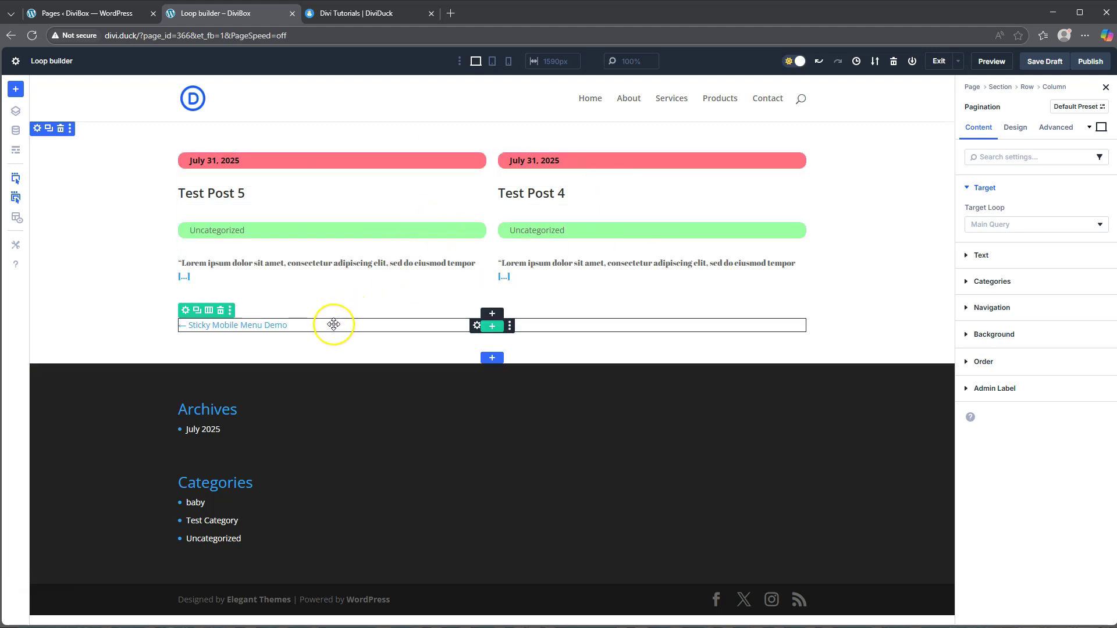
click(333, 325)
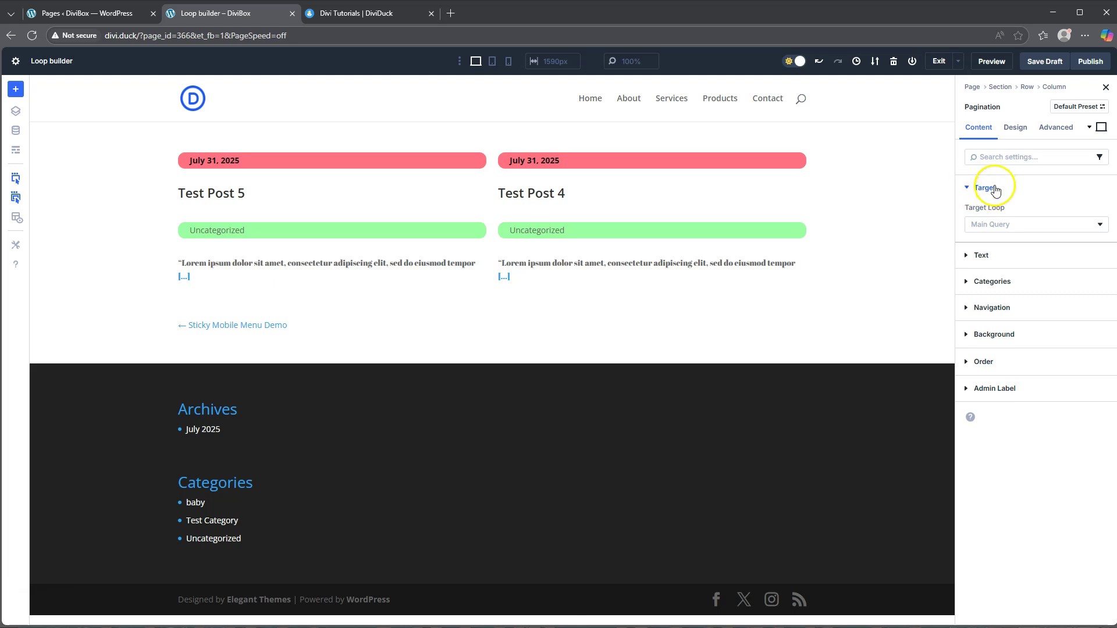
click(1003, 224)
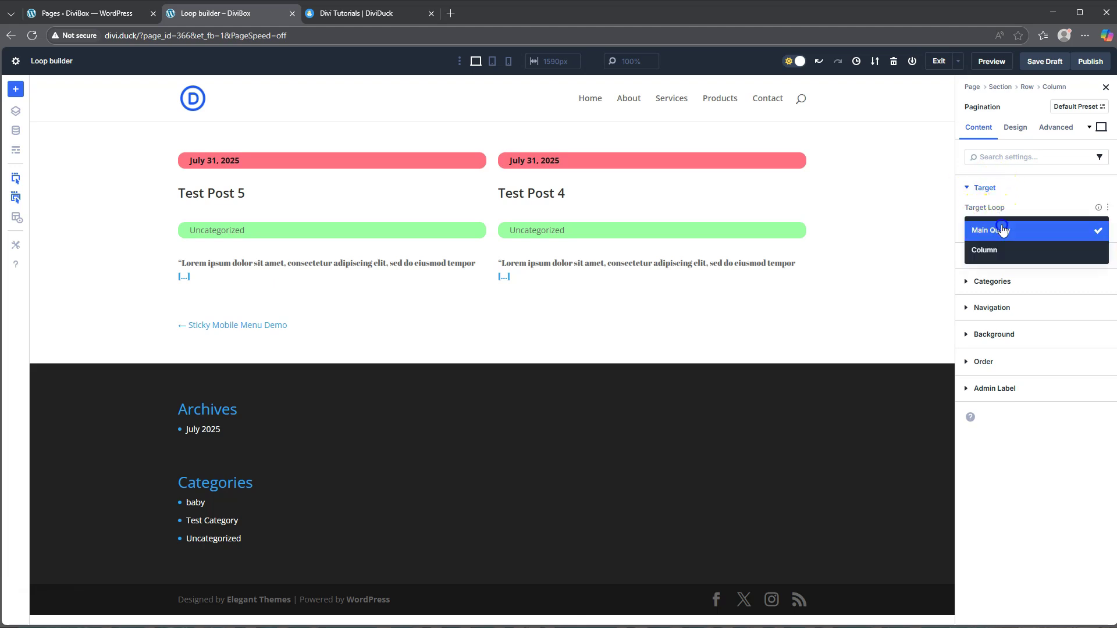
click(995, 254)
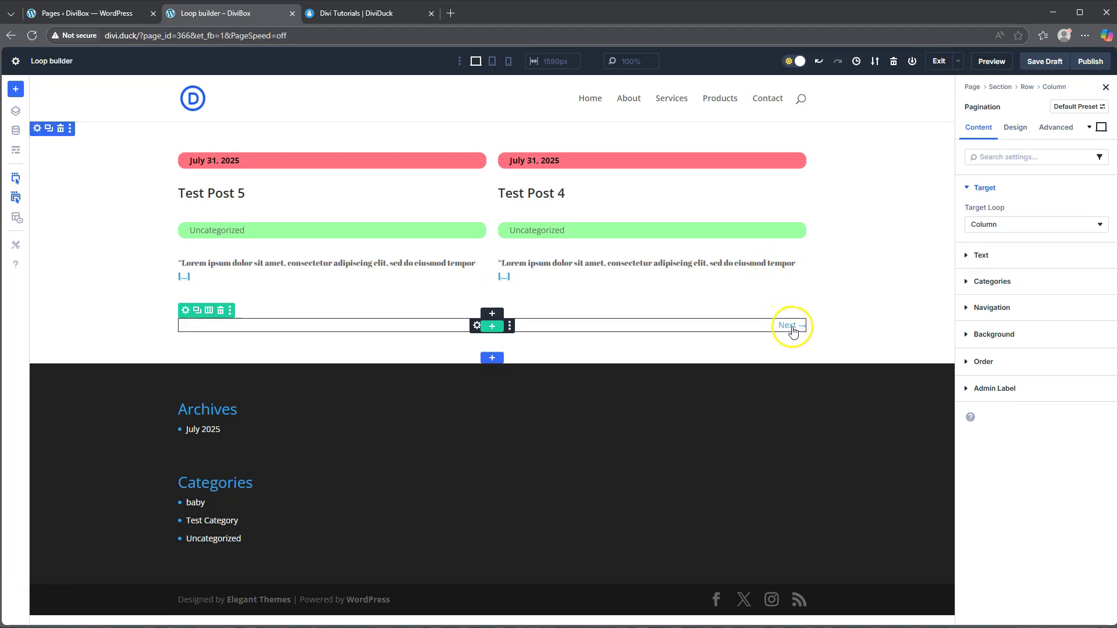
Step: Save the page draft, then test the pagination's Next and Previous links in a preview and close it
click(1045, 62)
click(1047, 64)
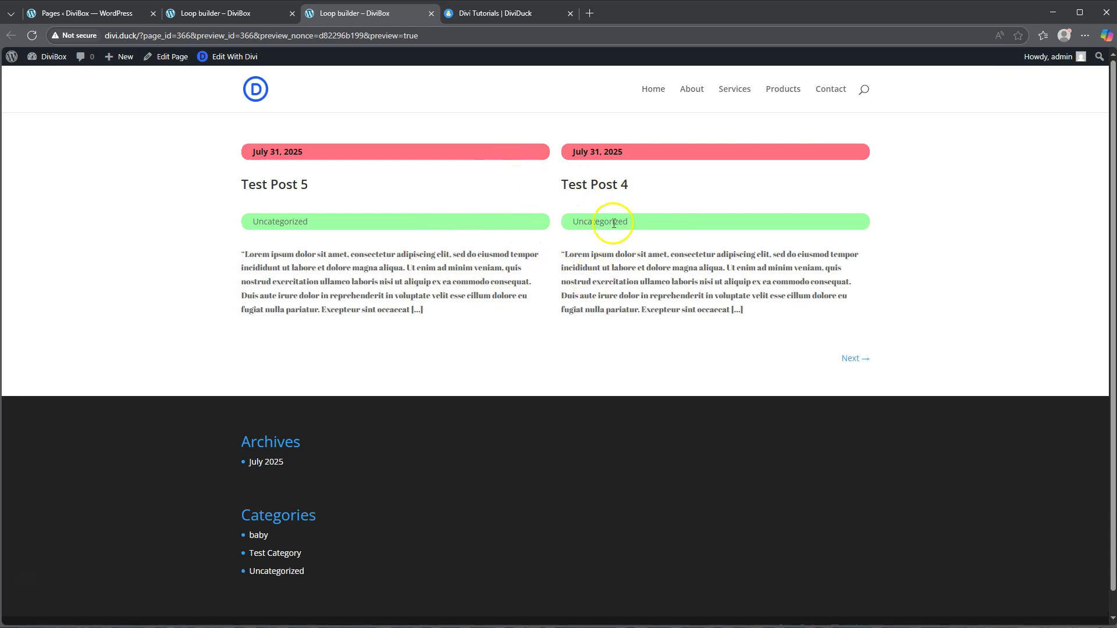
click(853, 365)
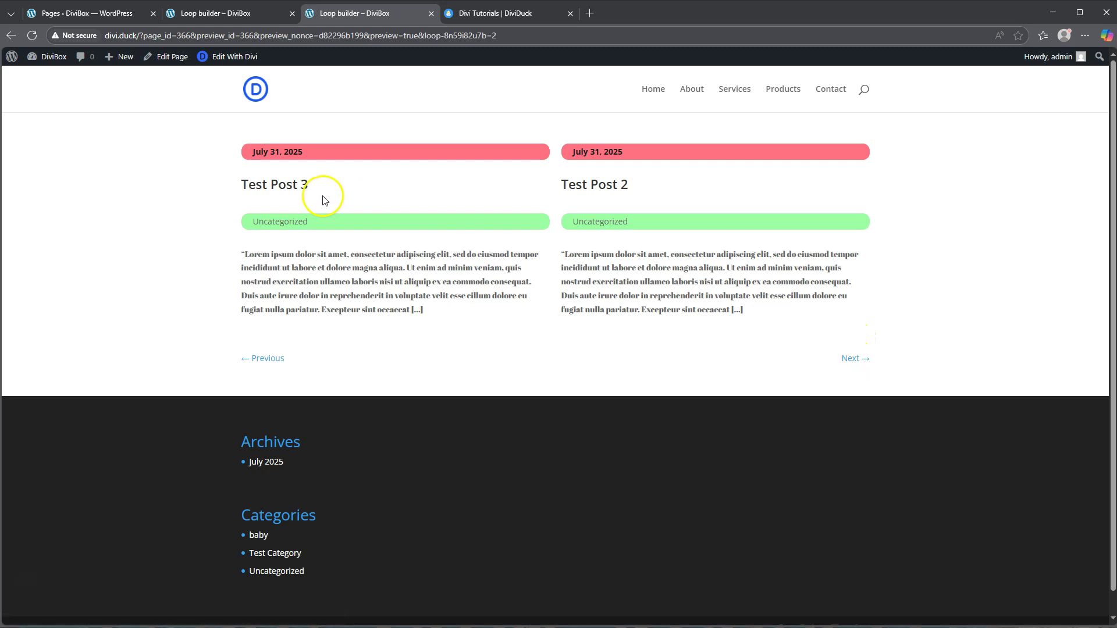
click(853, 359)
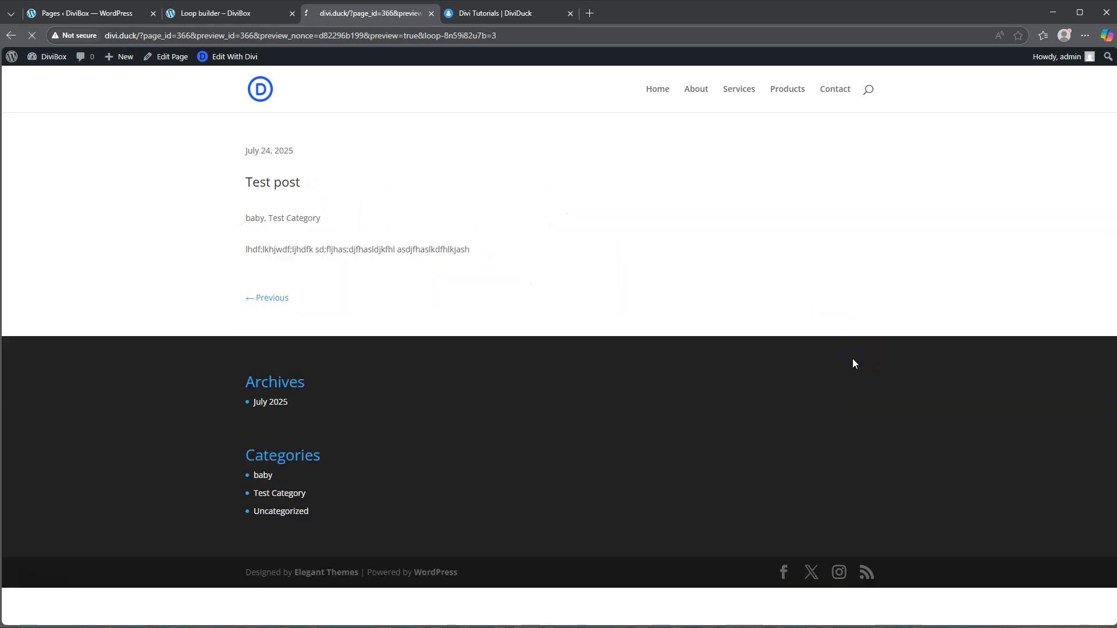
click(269, 307)
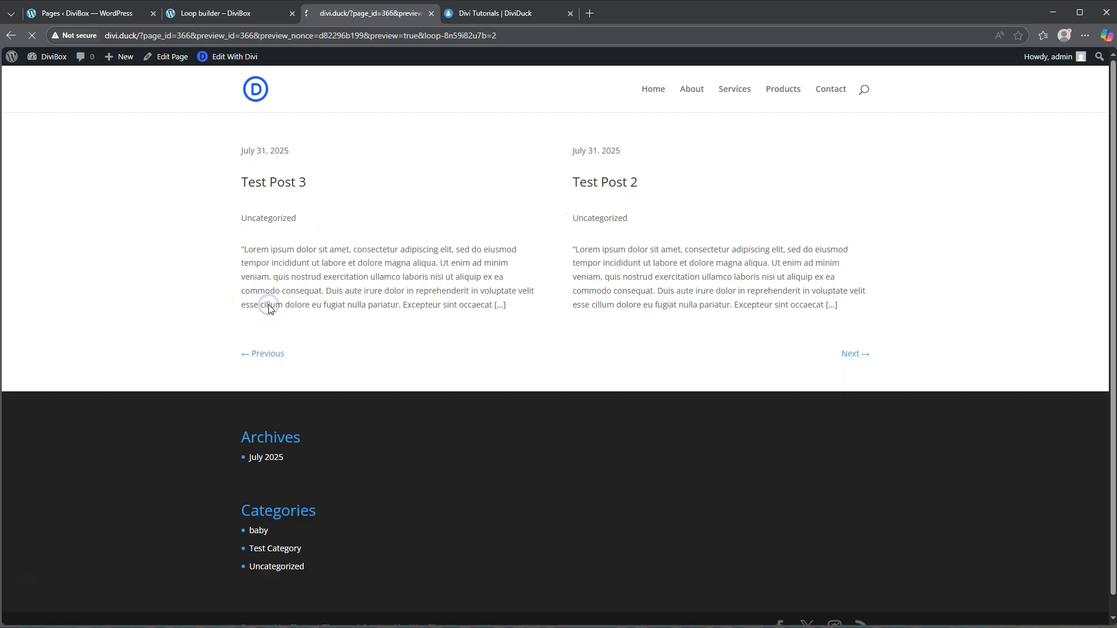
click(263, 356)
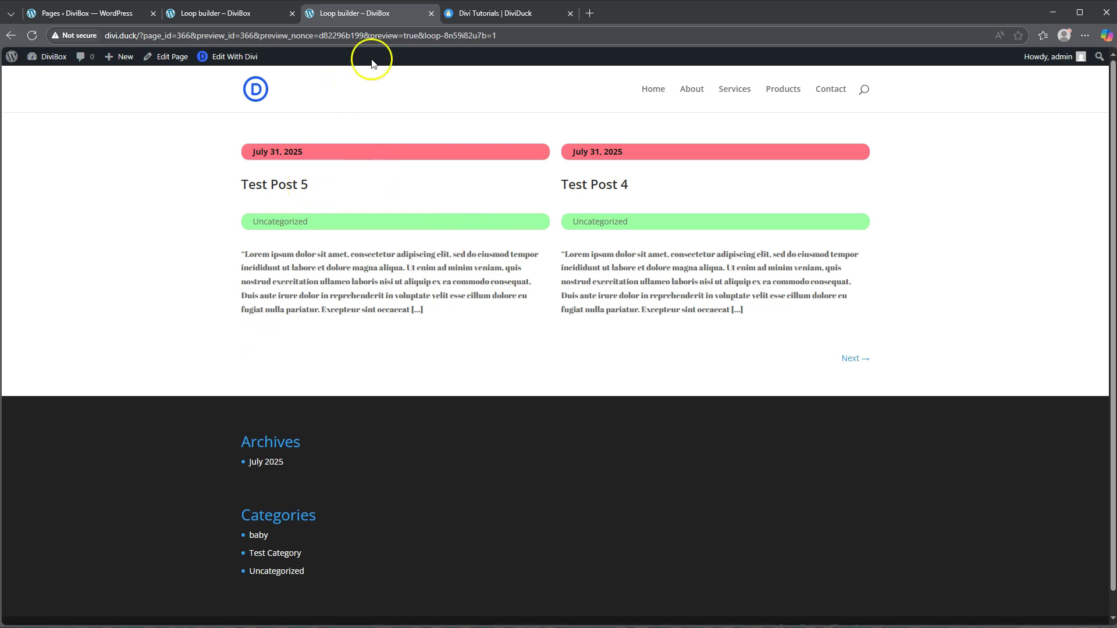
click(432, 13)
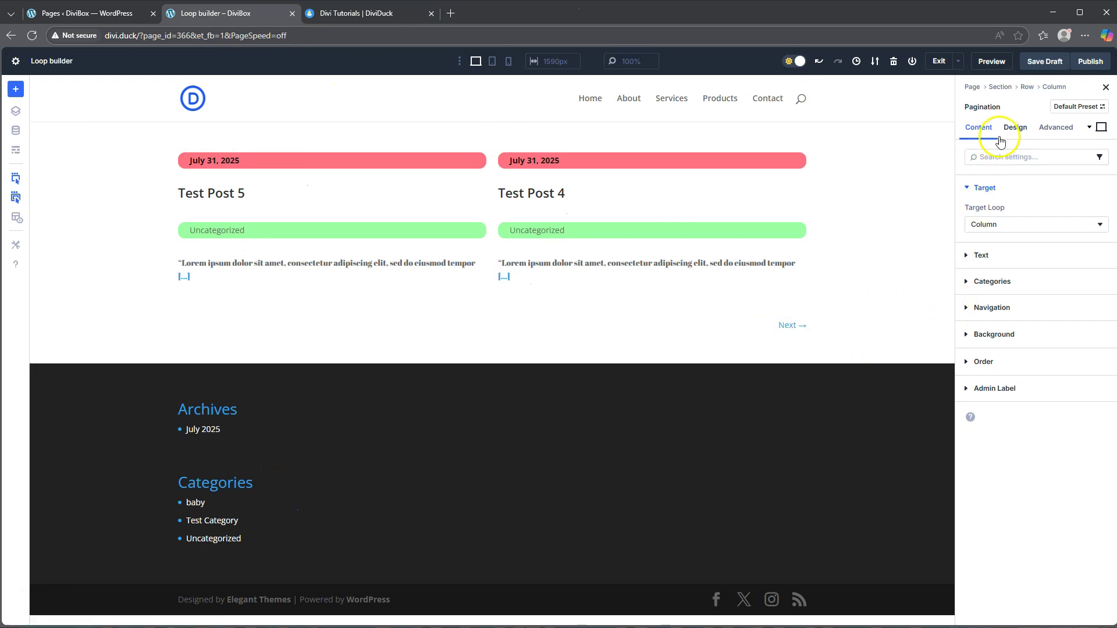
Step: Examine the Pagination module's links text styling options and its background settings
click(1016, 128)
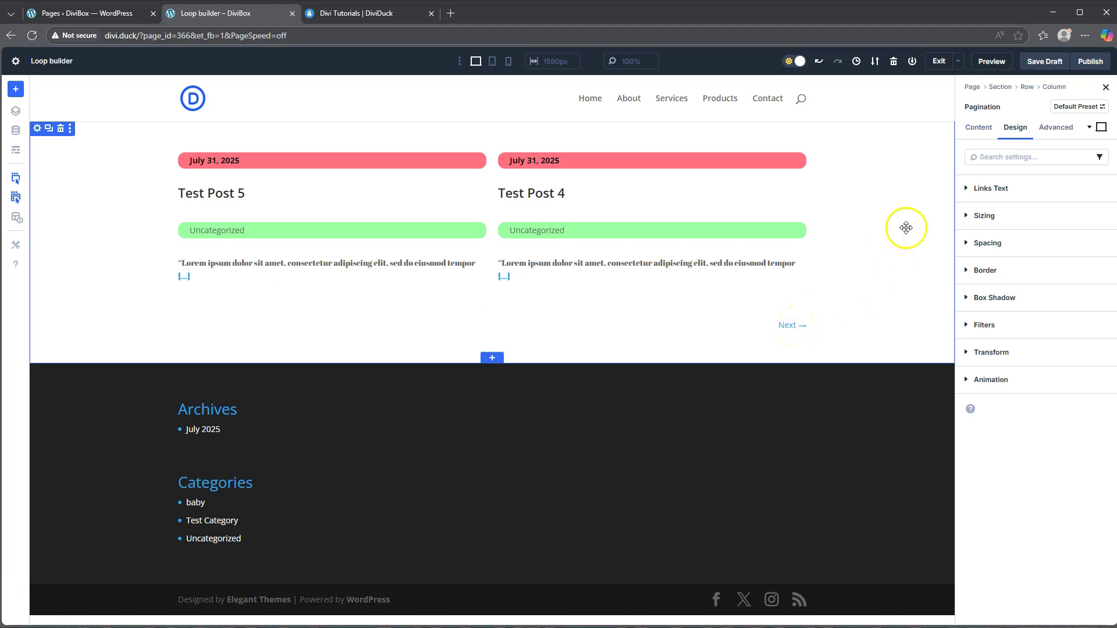
click(996, 189)
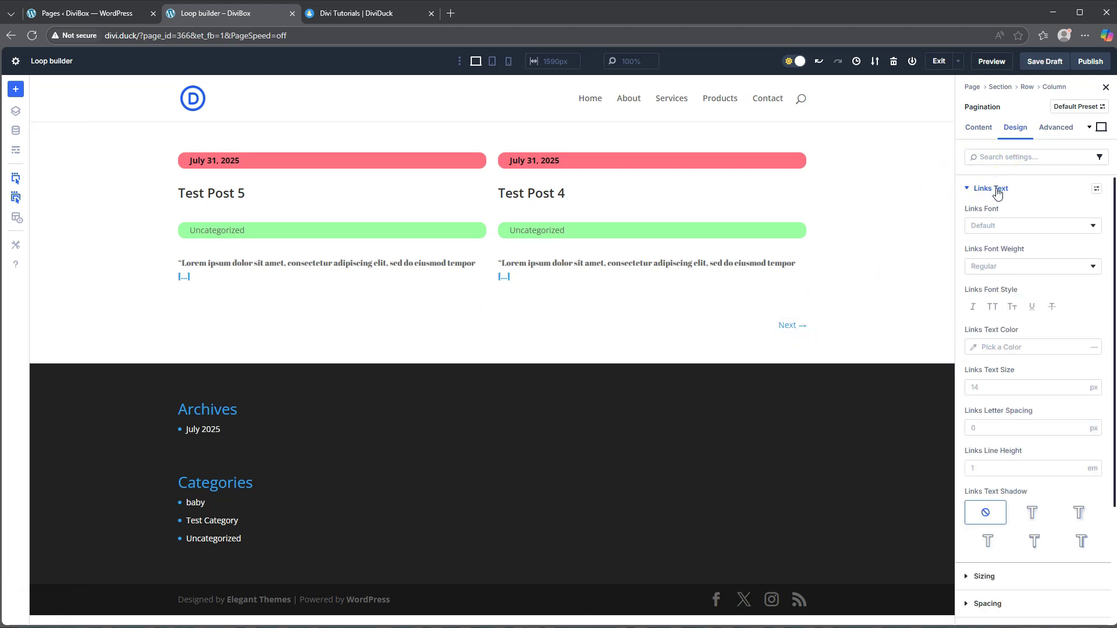
click(1012, 307)
click(978, 128)
click(997, 335)
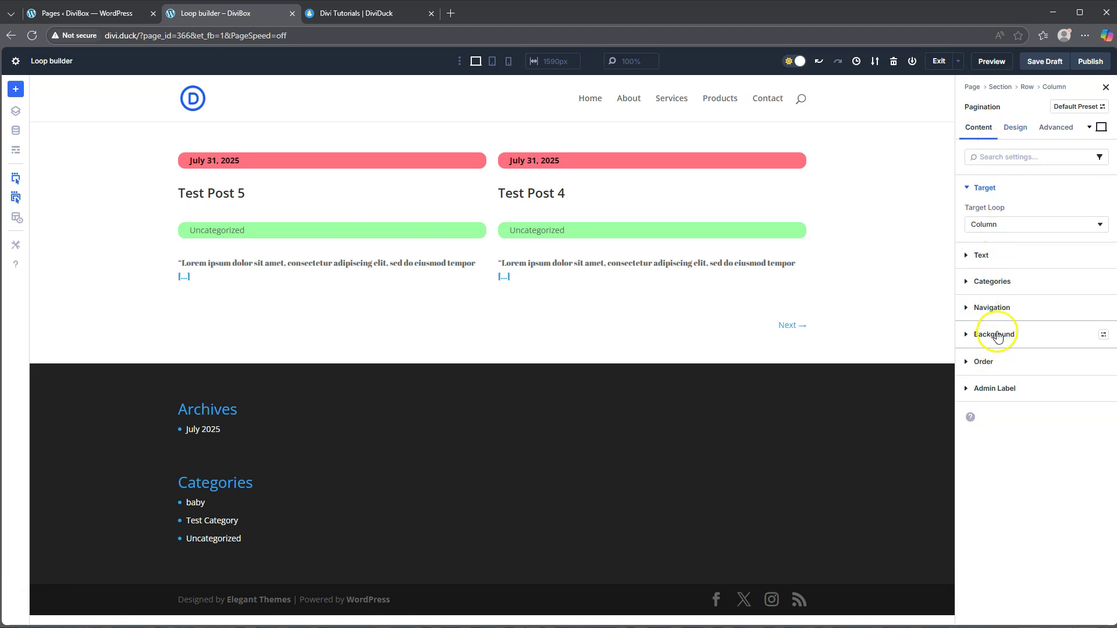
click(998, 343)
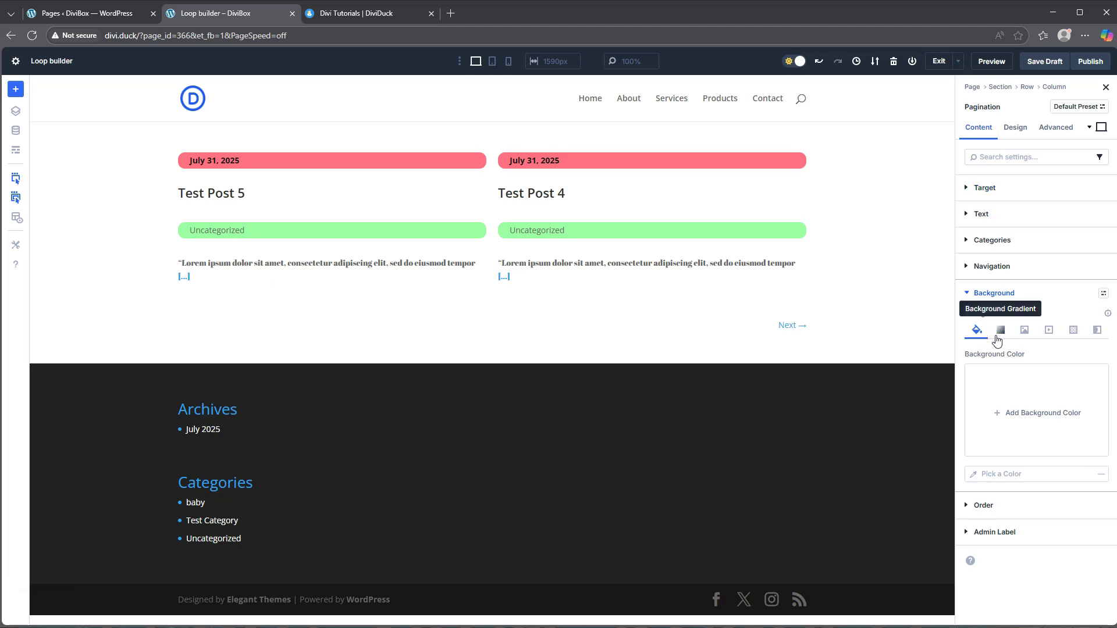
Step: Give the Pagination module a light purple background color, #D2b8ff, from the global colors
click(1010, 415)
click(873, 537)
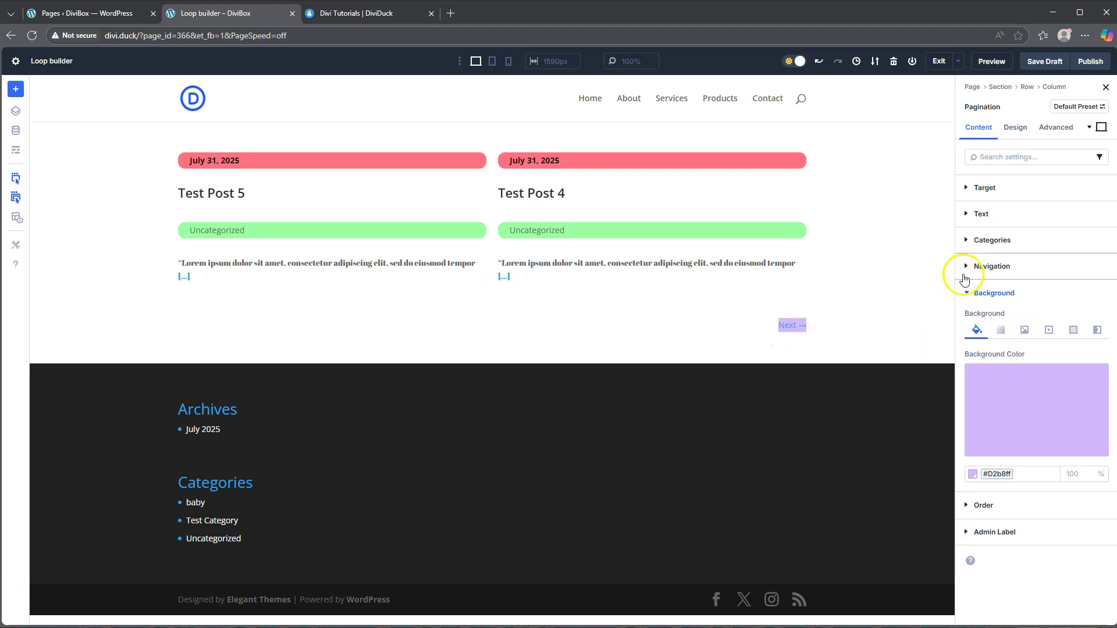
Step: Set the Pagination module's padding to 20 px on all four sides, linking top with bottom and left with right
click(1015, 129)
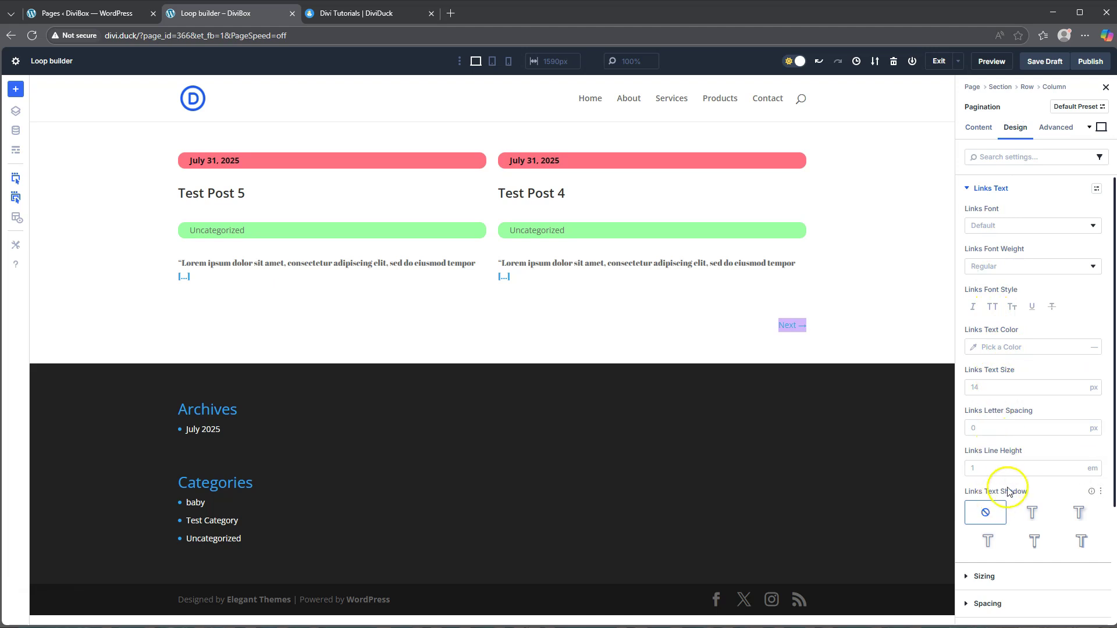
scroll(998, 489, down, 3)
click(996, 452)
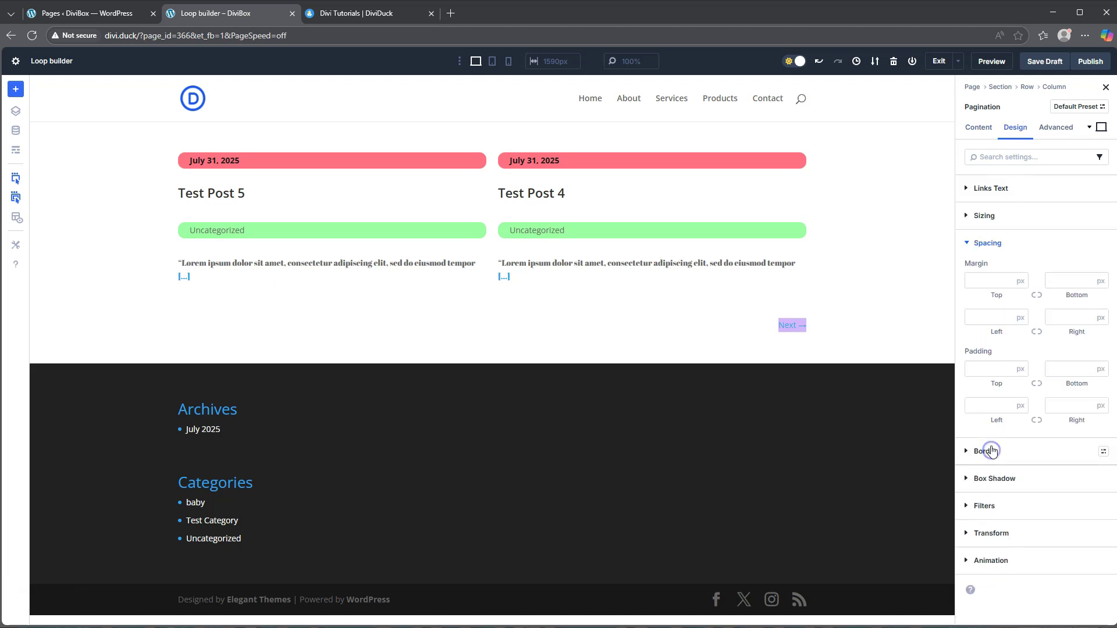
click(990, 371)
text(2)
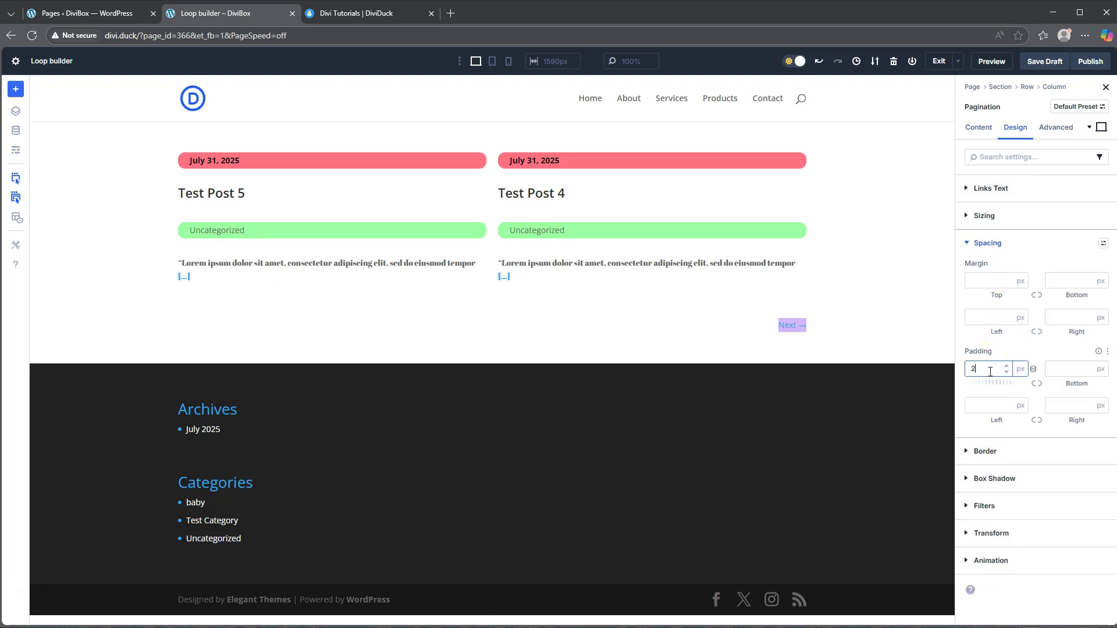
text(0)
click(1036, 381)
click(993, 405)
text(2)
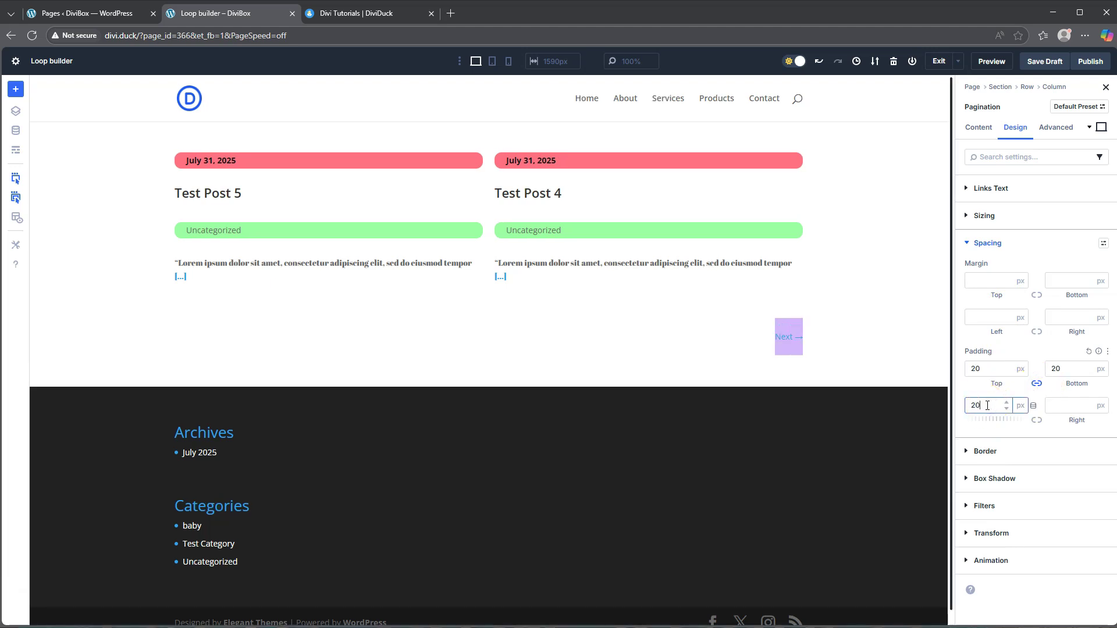
text(0)
click(1036, 421)
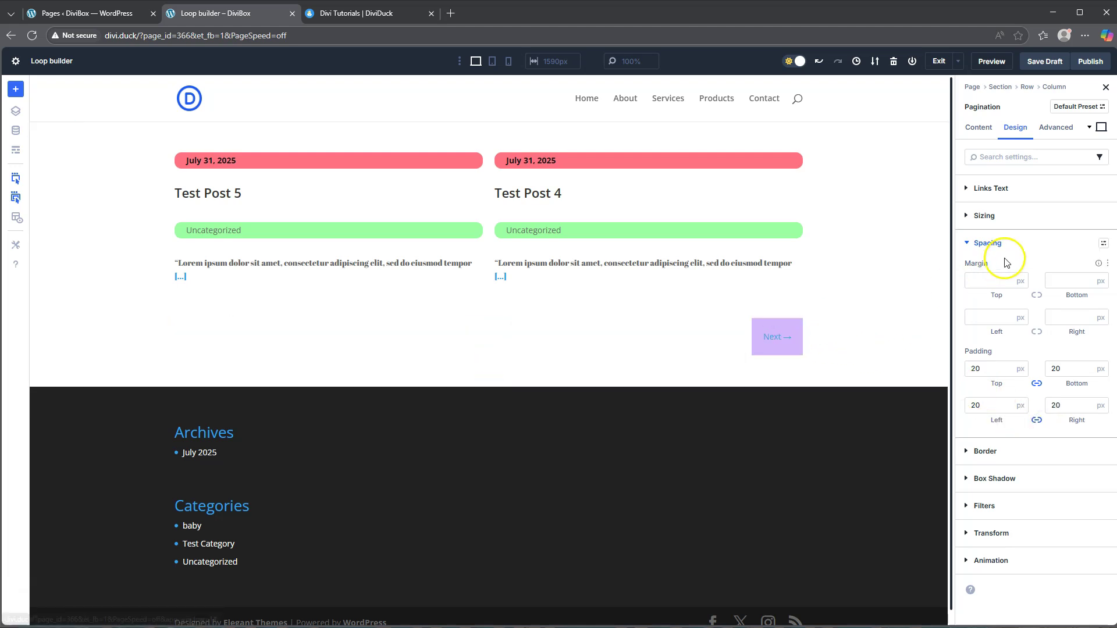
Step: Set the Pagination module's links text color to dark purple 4B0B64
click(991, 188)
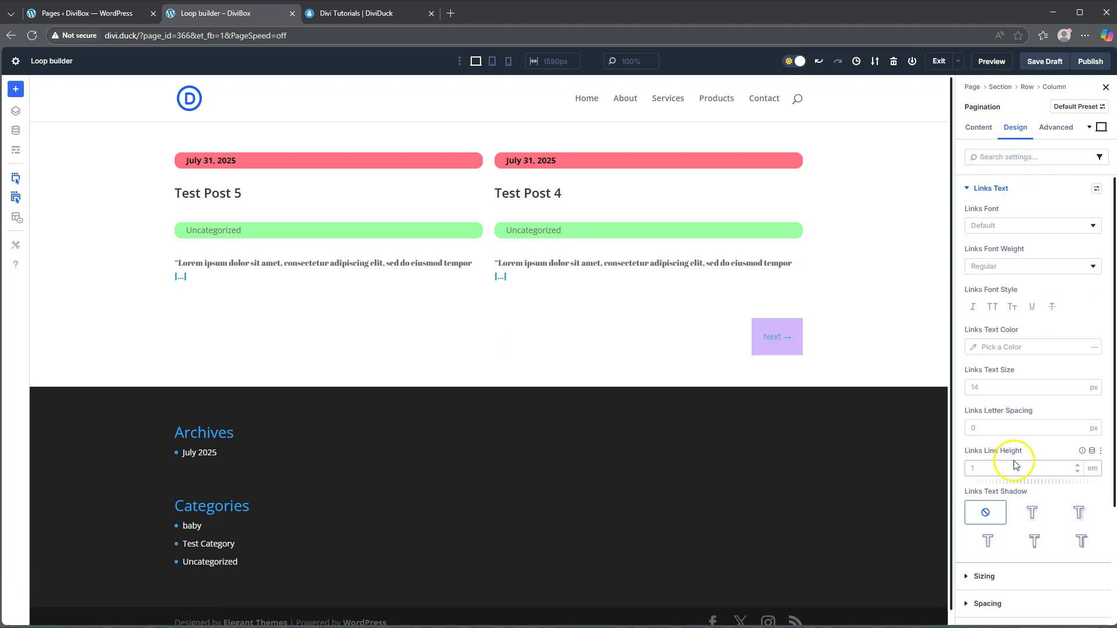
click(974, 347)
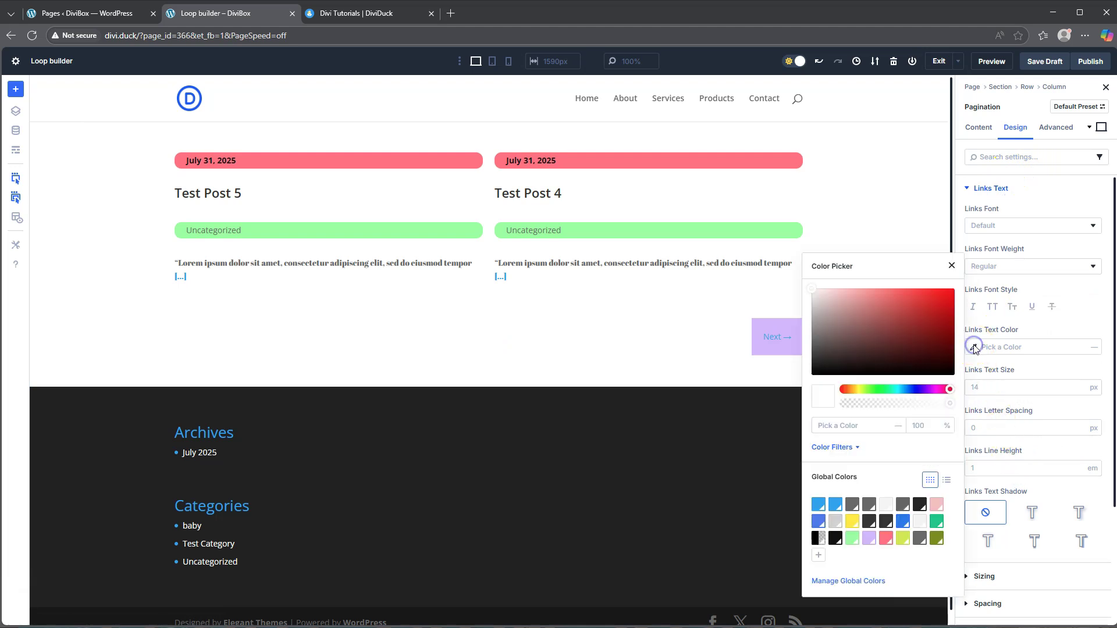
click(928, 389)
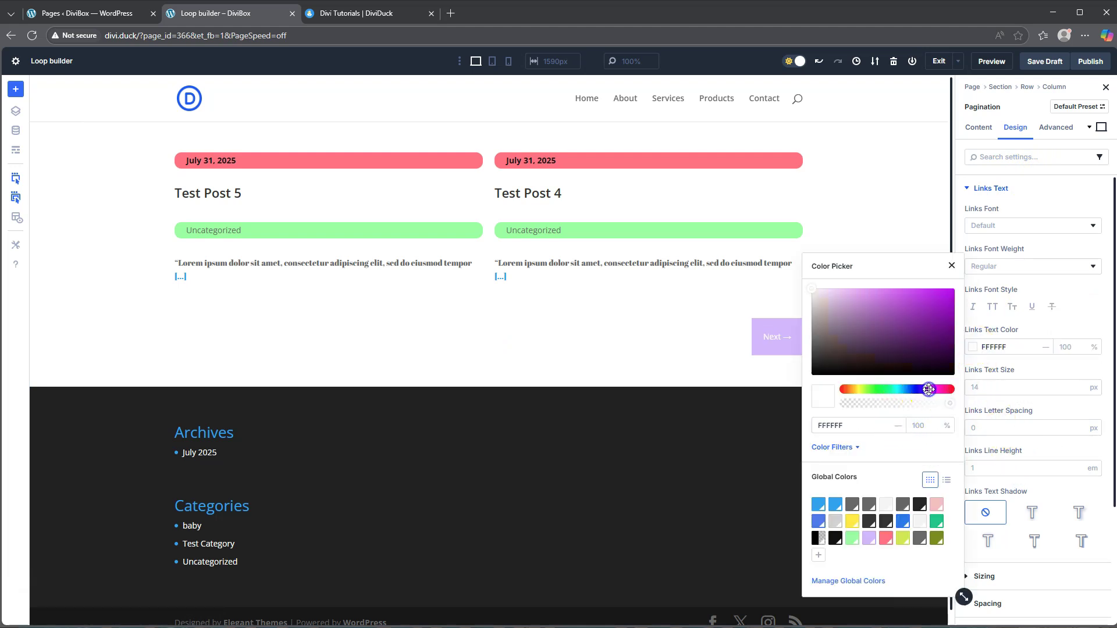
click(927, 319)
drag(928, 320, 940, 342)
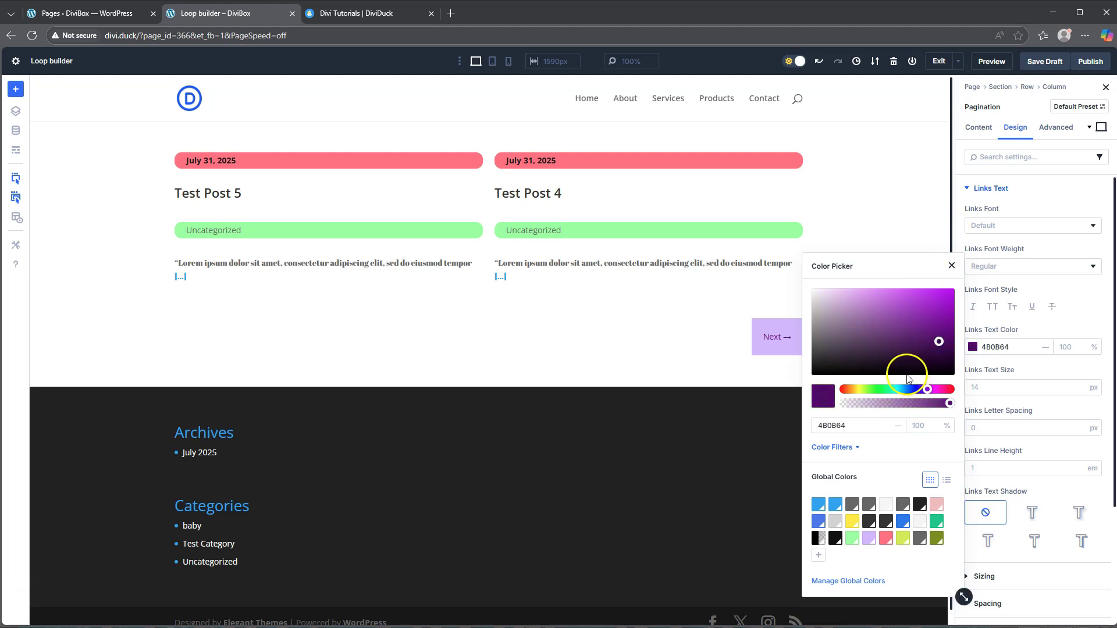
click(902, 173)
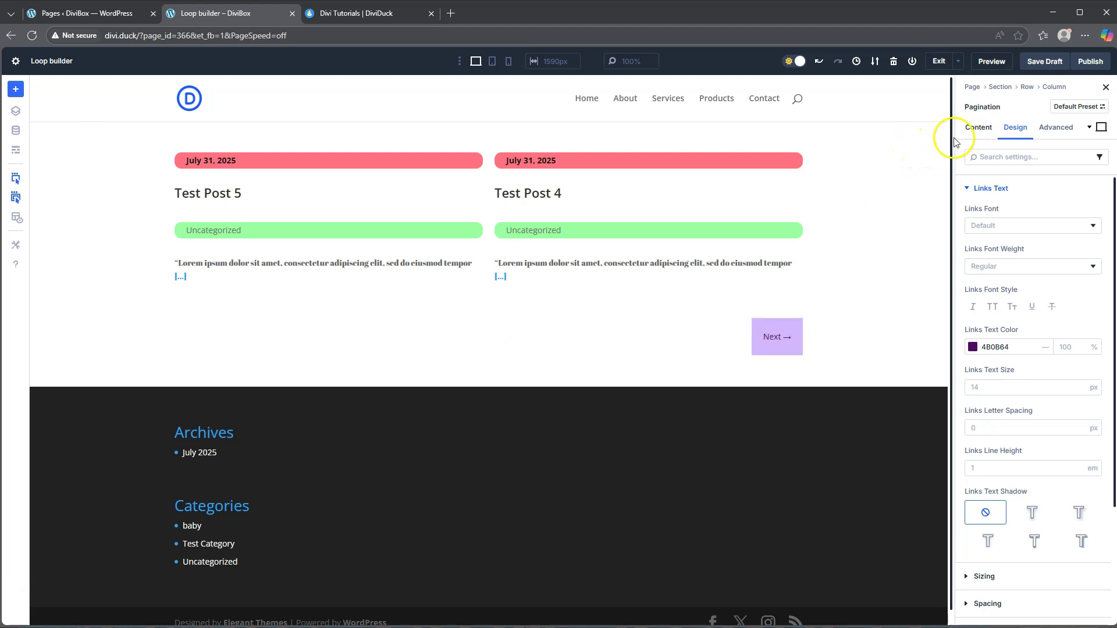
Step: Examine the looped column's query settings and the post types available for its loop
click(181, 145)
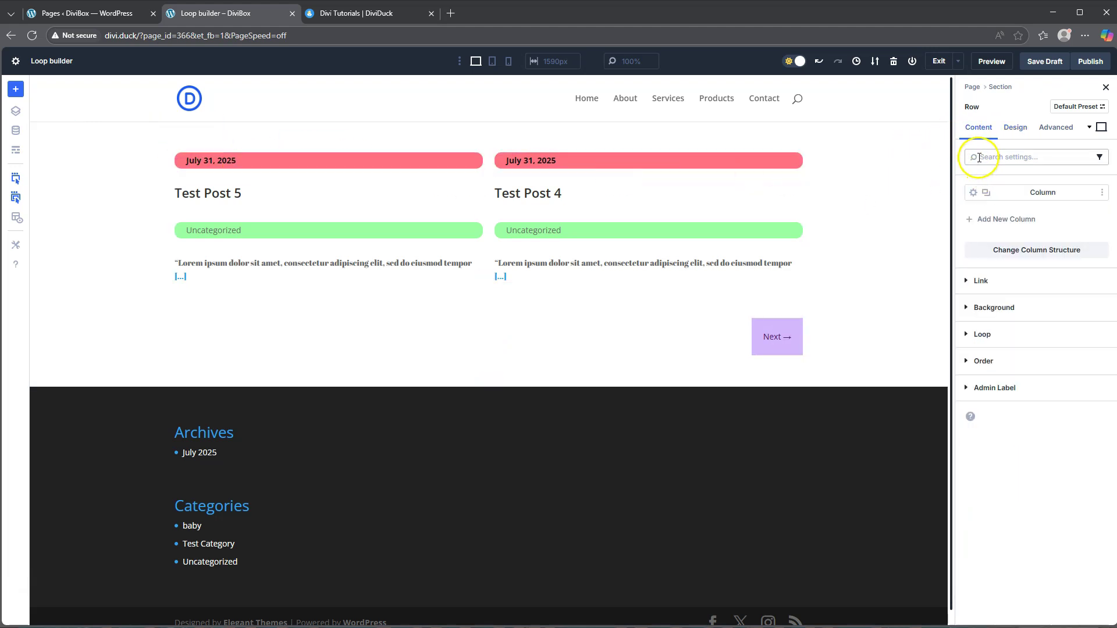
click(975, 193)
click(985, 319)
scroll(1043, 323, down, 3)
scroll(1022, 212, up, 1)
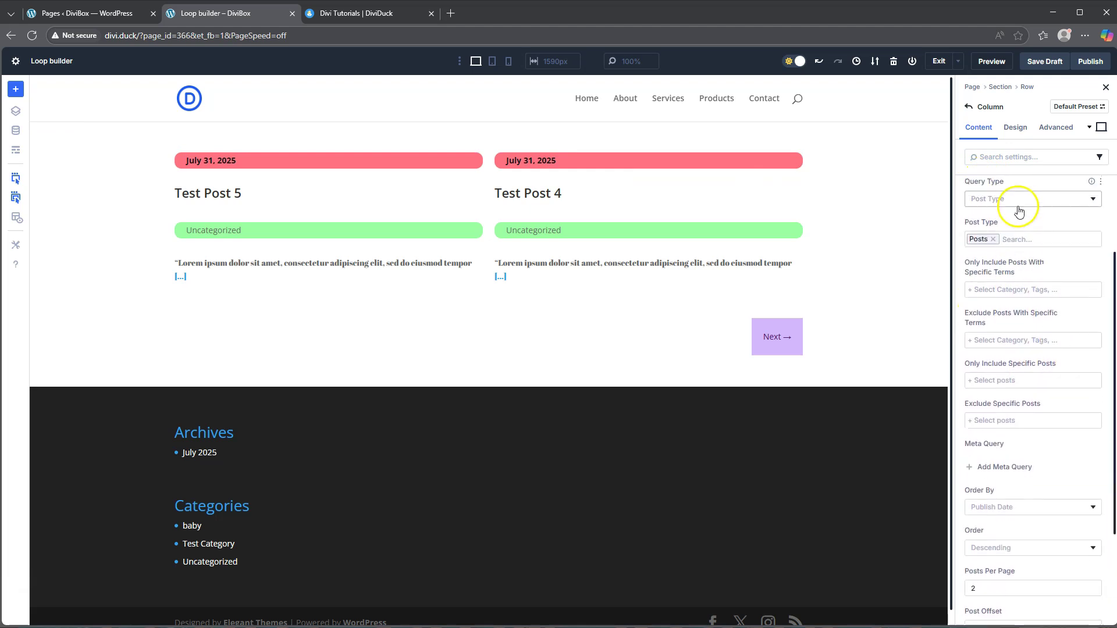
click(1016, 241)
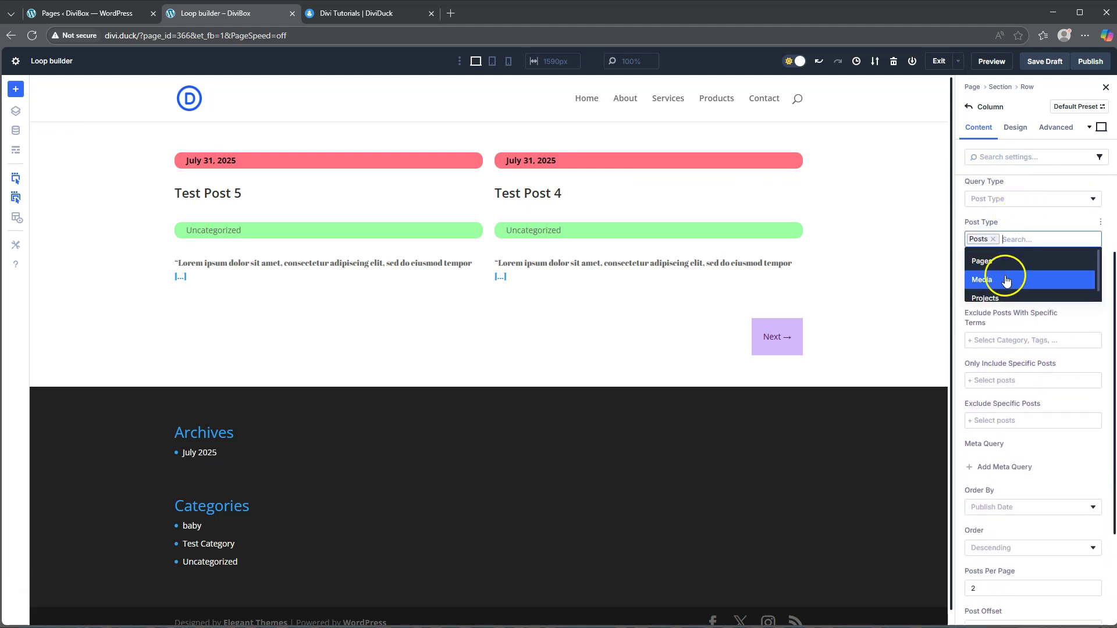
scroll(1005, 284, down, 1)
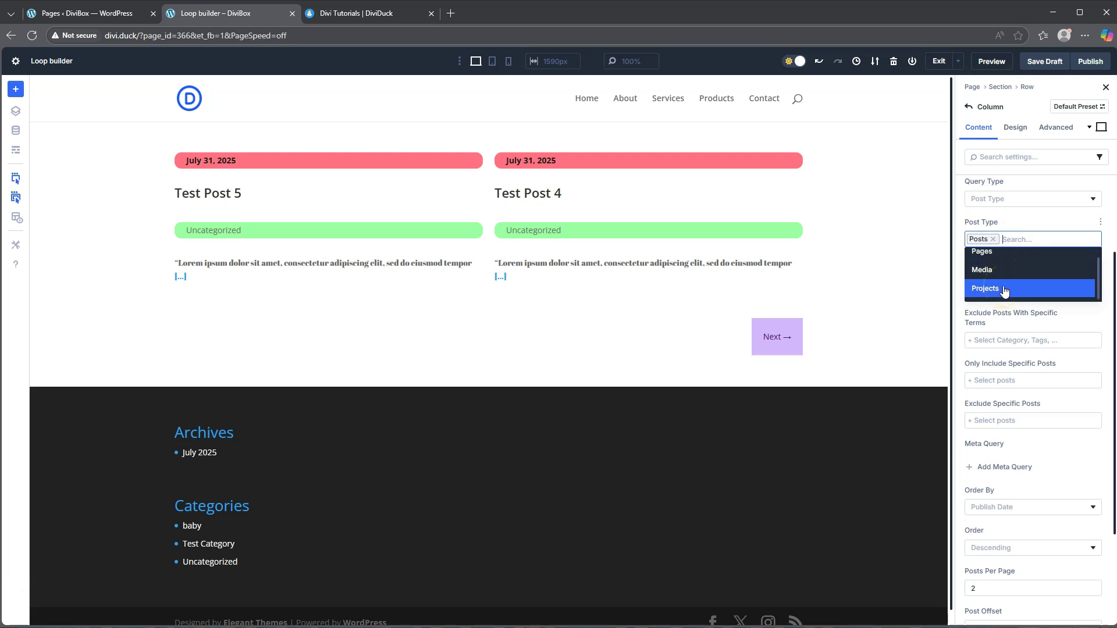
scroll(1004, 289, up, 1)
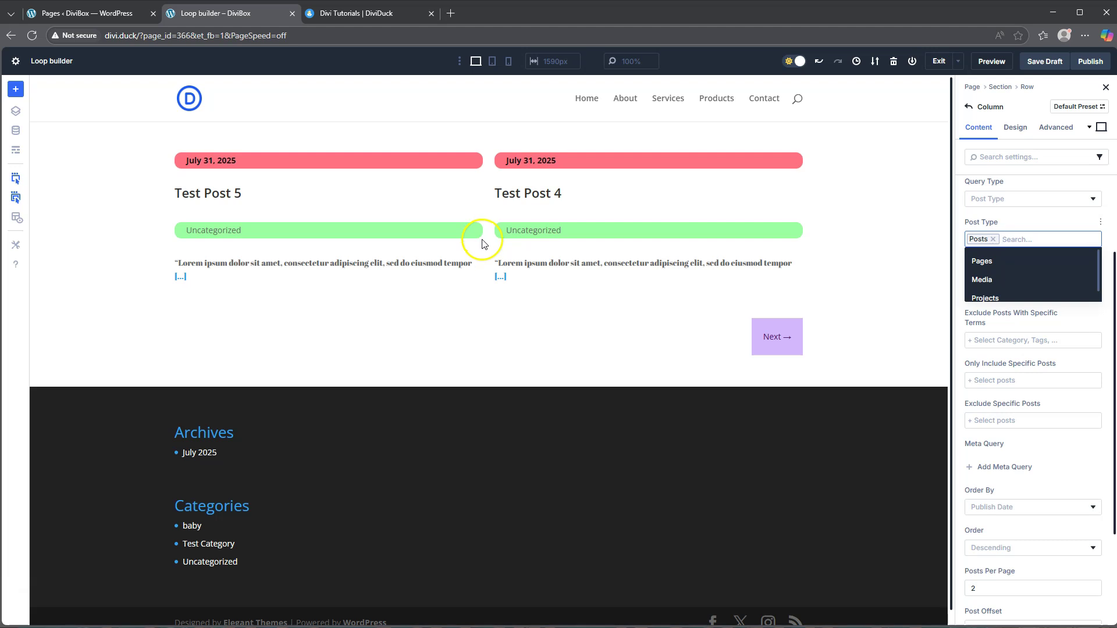
Step: Switch to the WordPress dashboard and check the installed Divi theme's version in its theme details, then close them
click(95, 14)
mouse_move(45, 262)
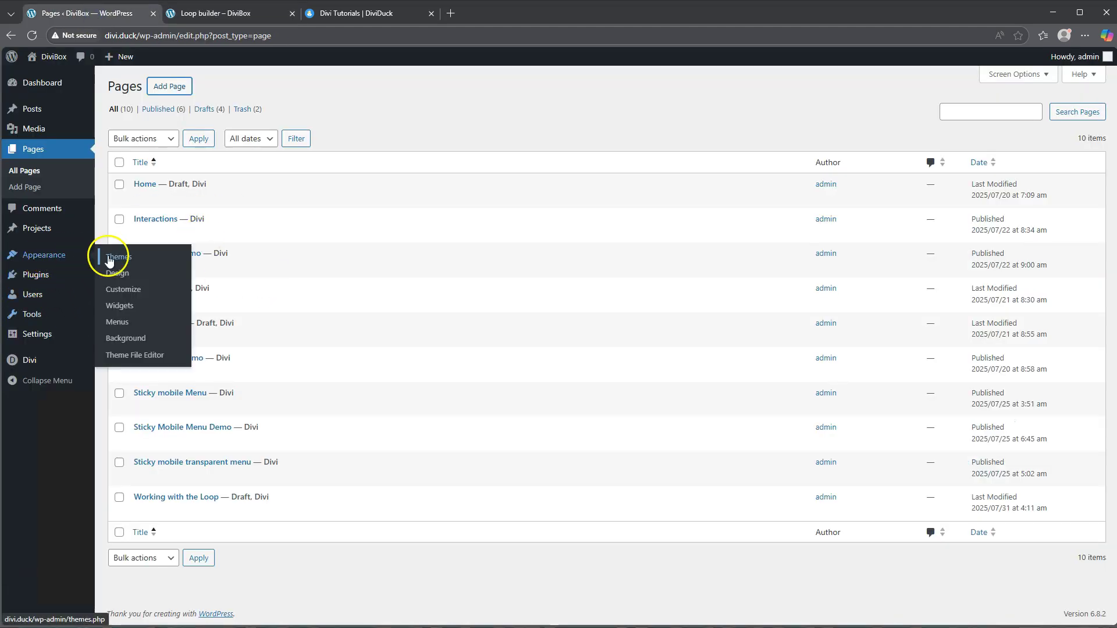
click(138, 257)
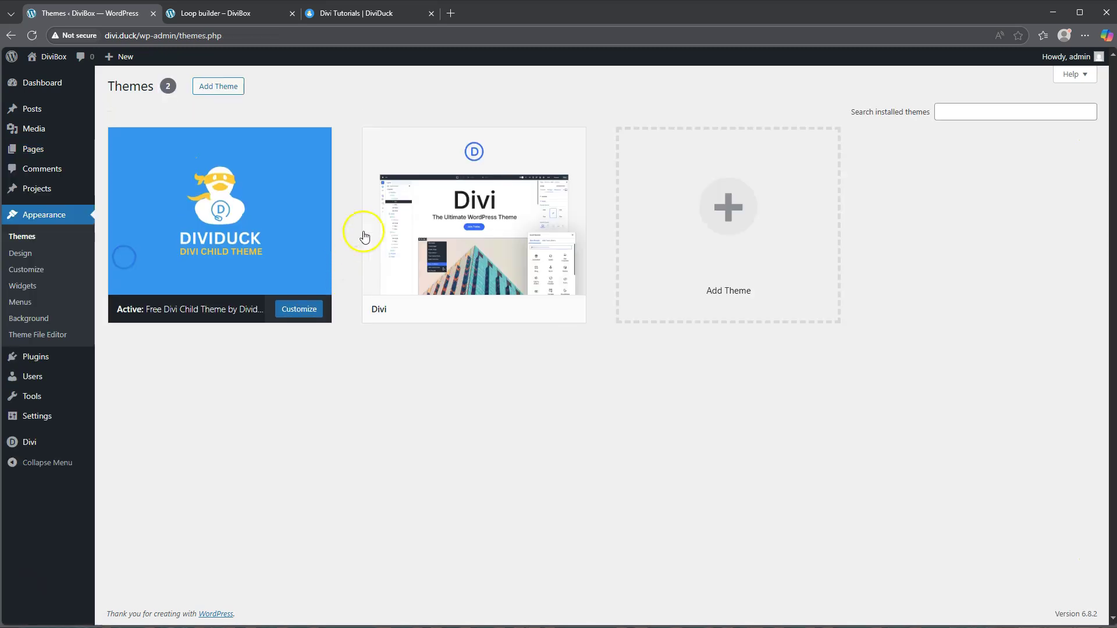
click(483, 217)
drag(757, 167, 801, 168)
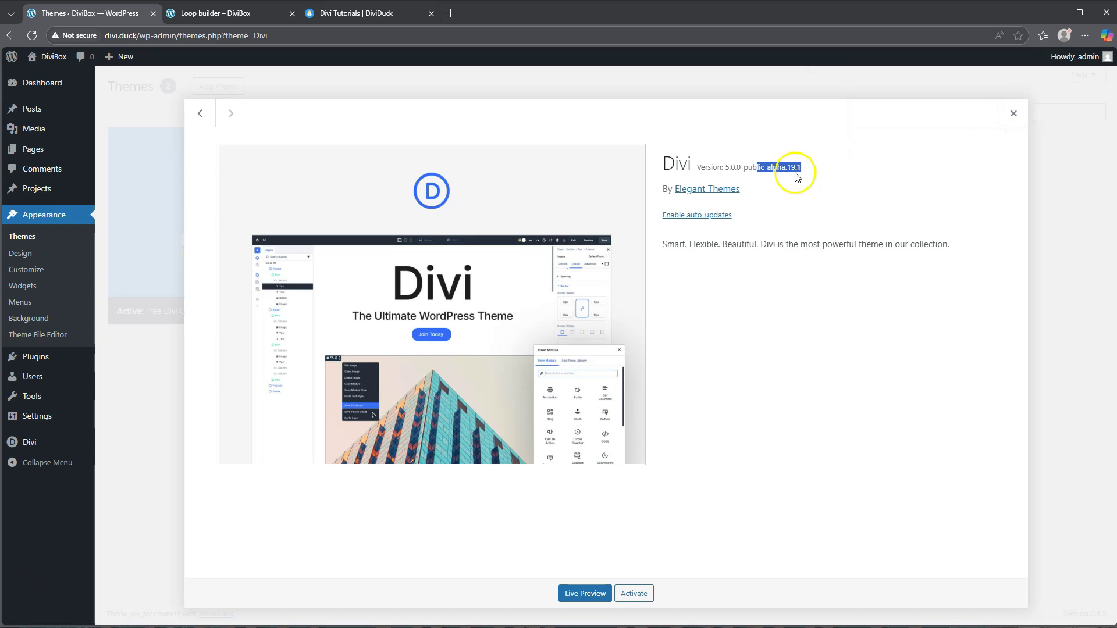
click(1013, 114)
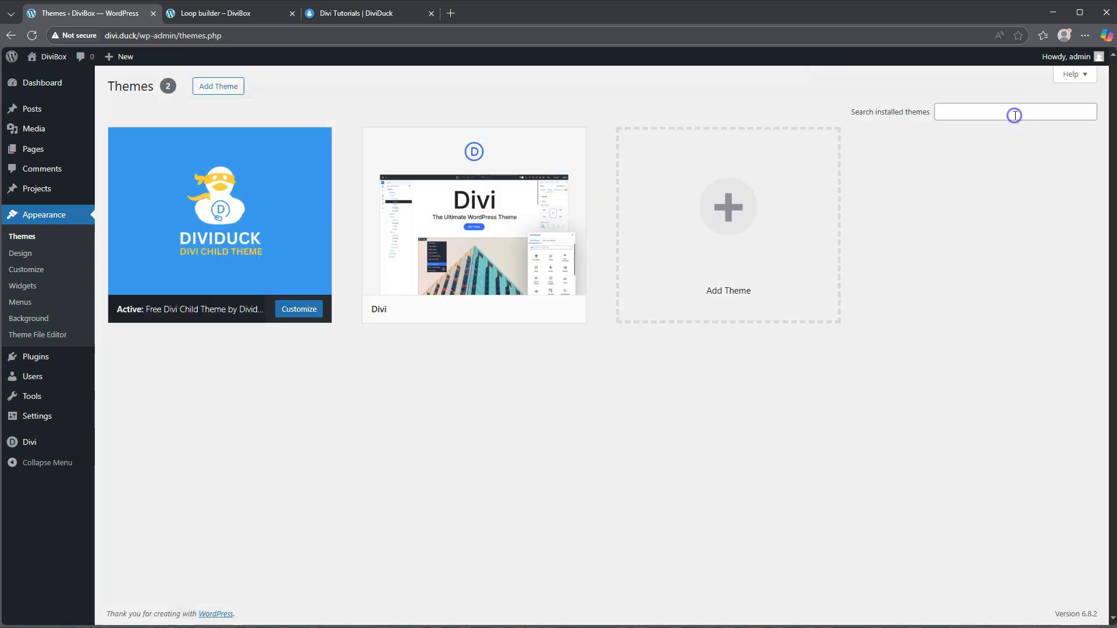